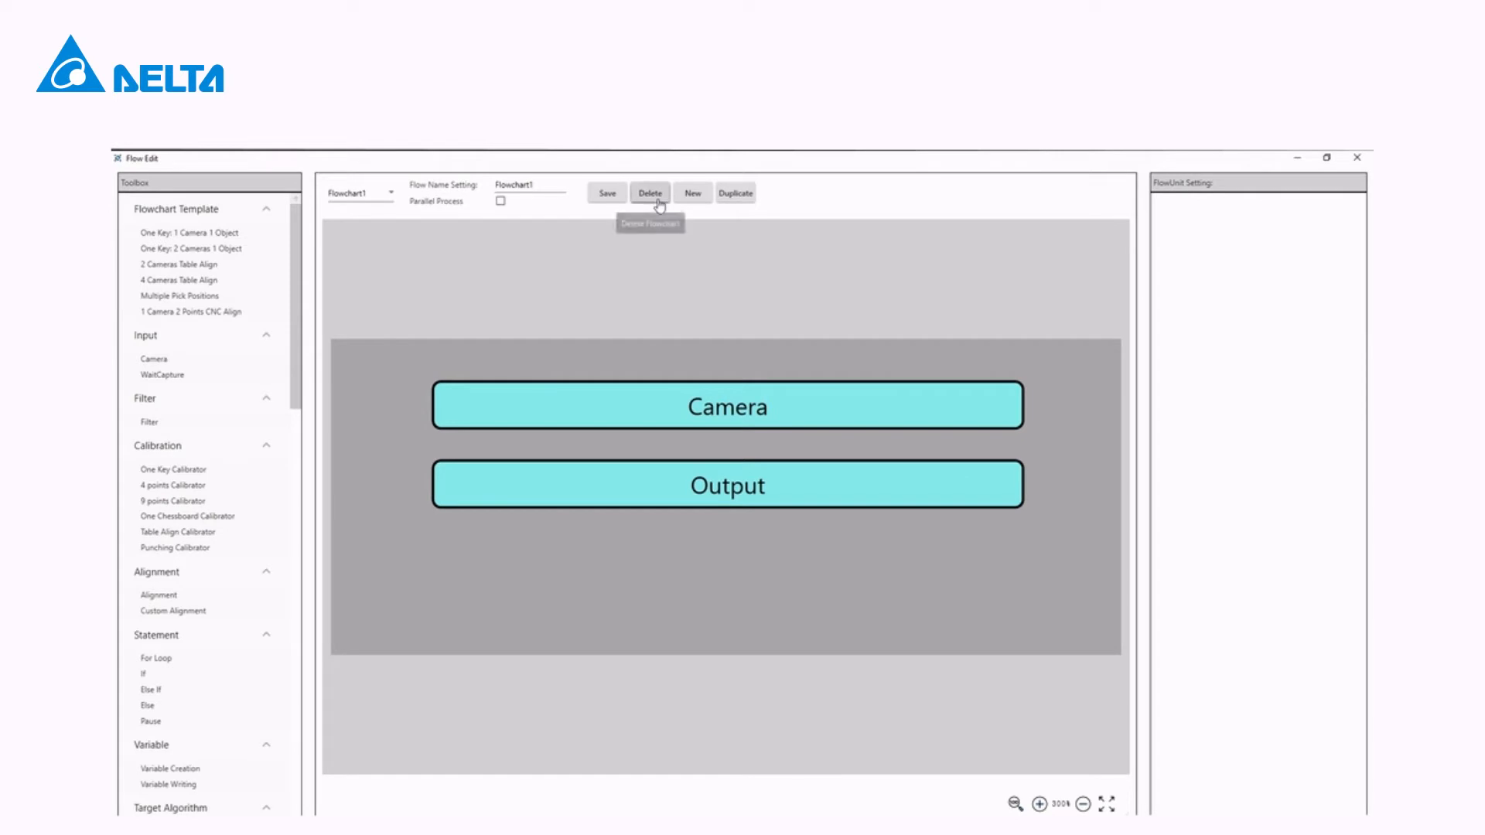
# - Load the One Key: 2 Cameras 1 Object template into Flowchart1 and save the edited flow
pyautogui.doubleClick(233, 255)
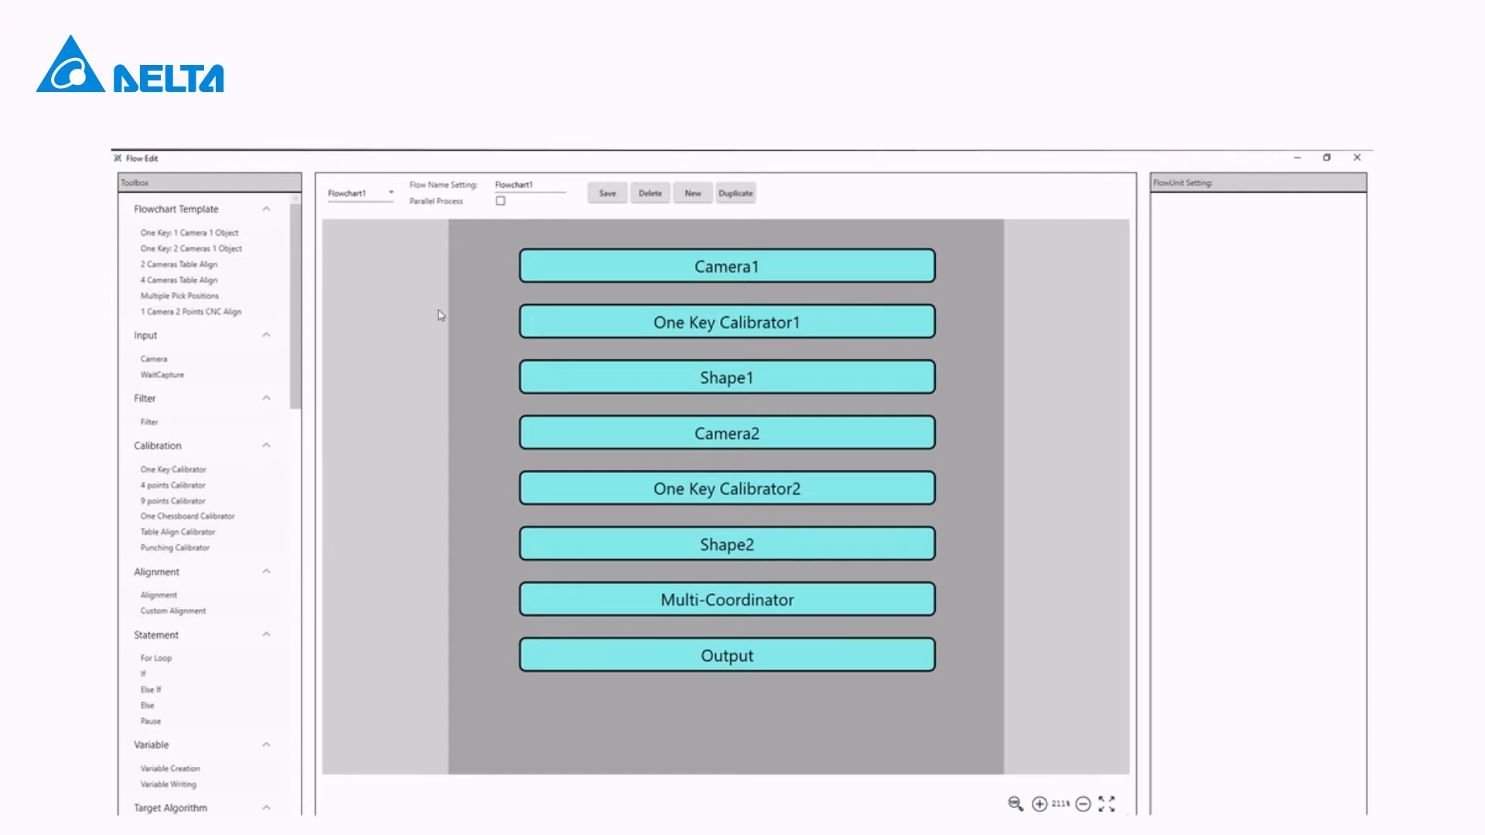
pyautogui.click(610, 199)
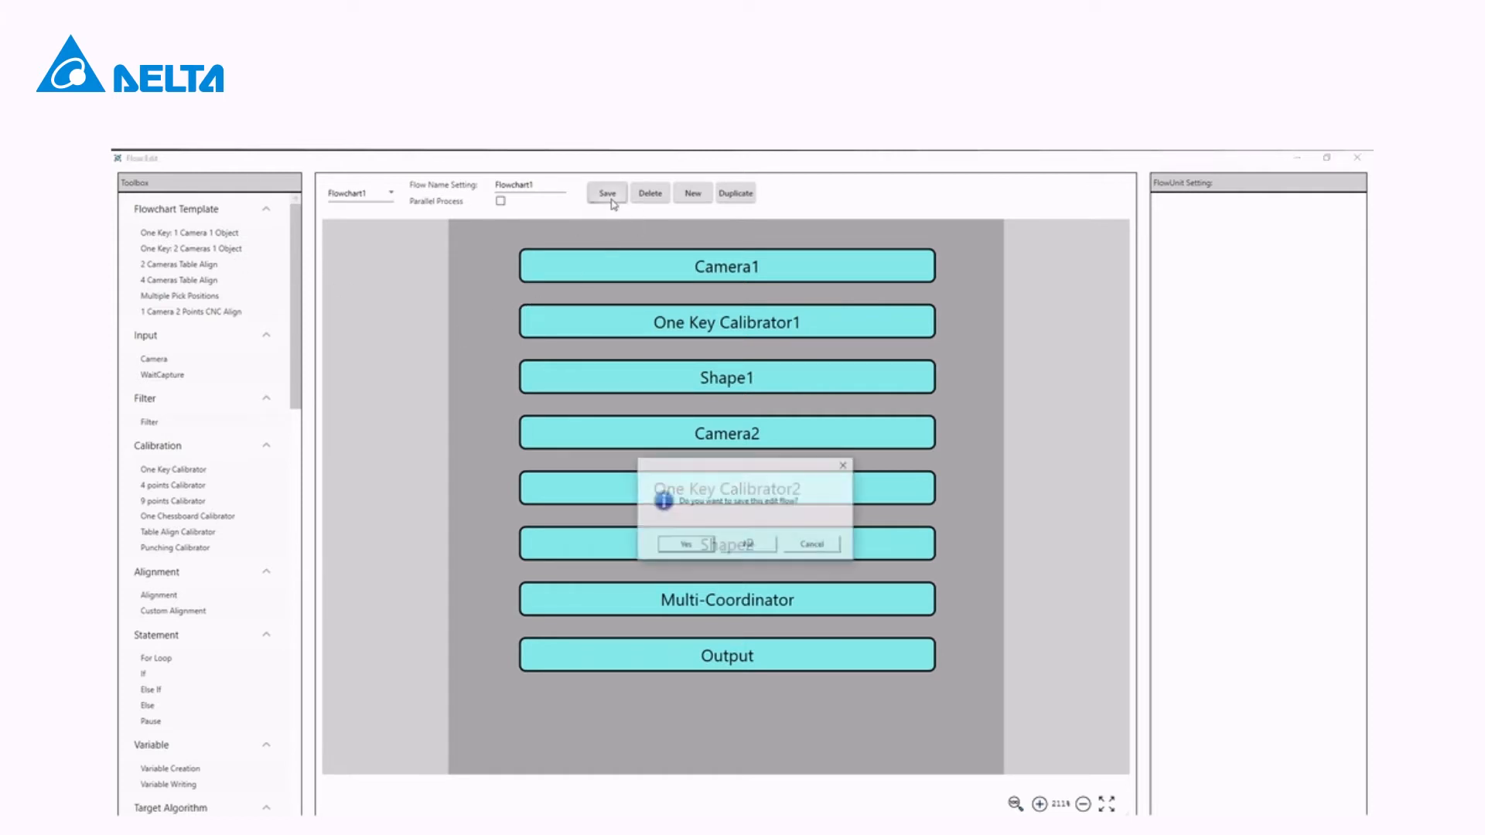
pyautogui.click(686, 545)
pyautogui.click(747, 546)
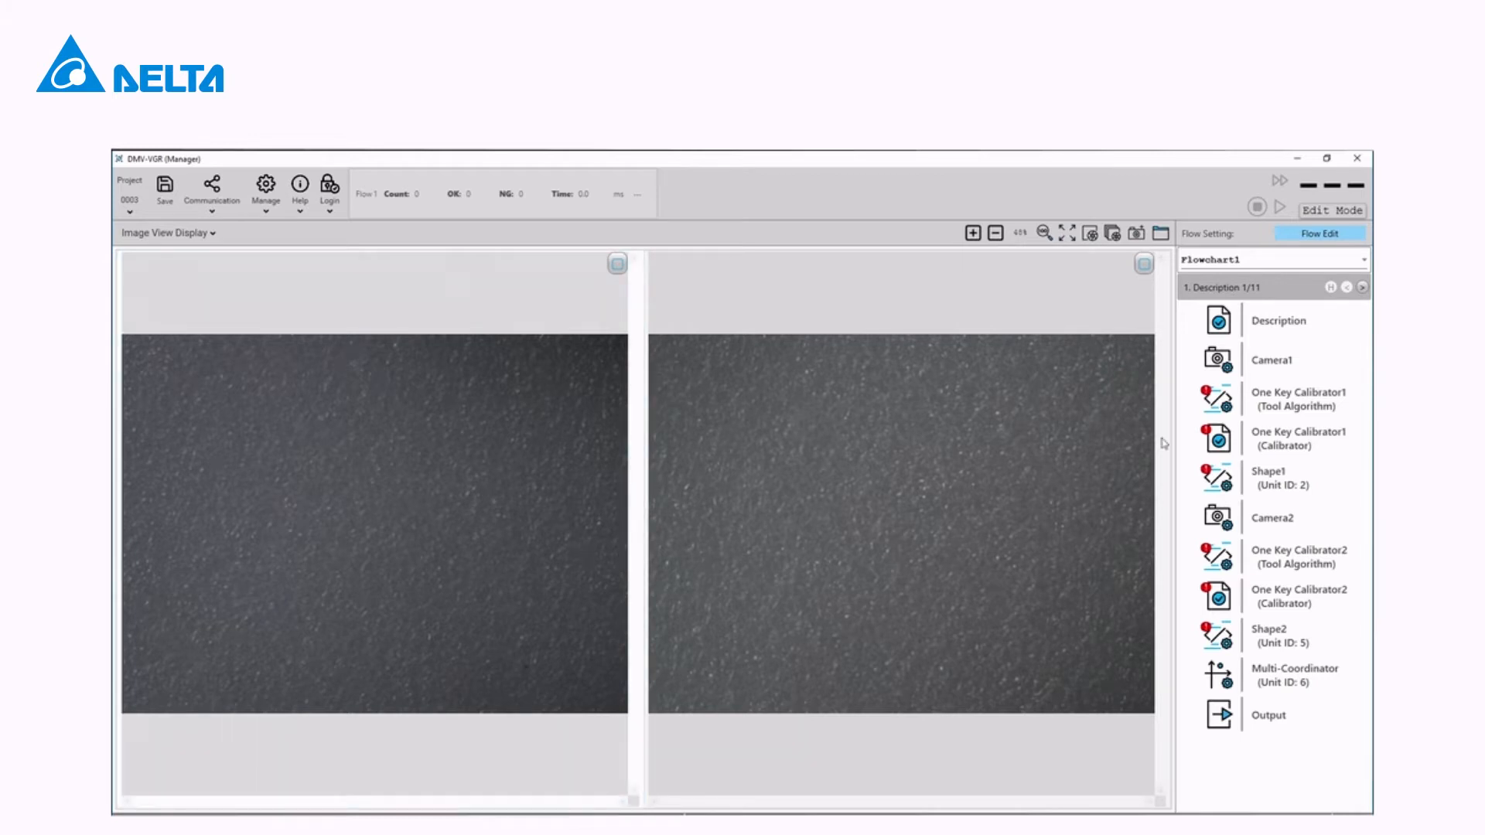
# - Set Camera1's exposure to 60 ms and return to the flow overview
pyautogui.click(1272, 363)
pyautogui.moveTo(1291, 383); pyautogui.dragTo(1252, 387)
pyautogui.write('60')
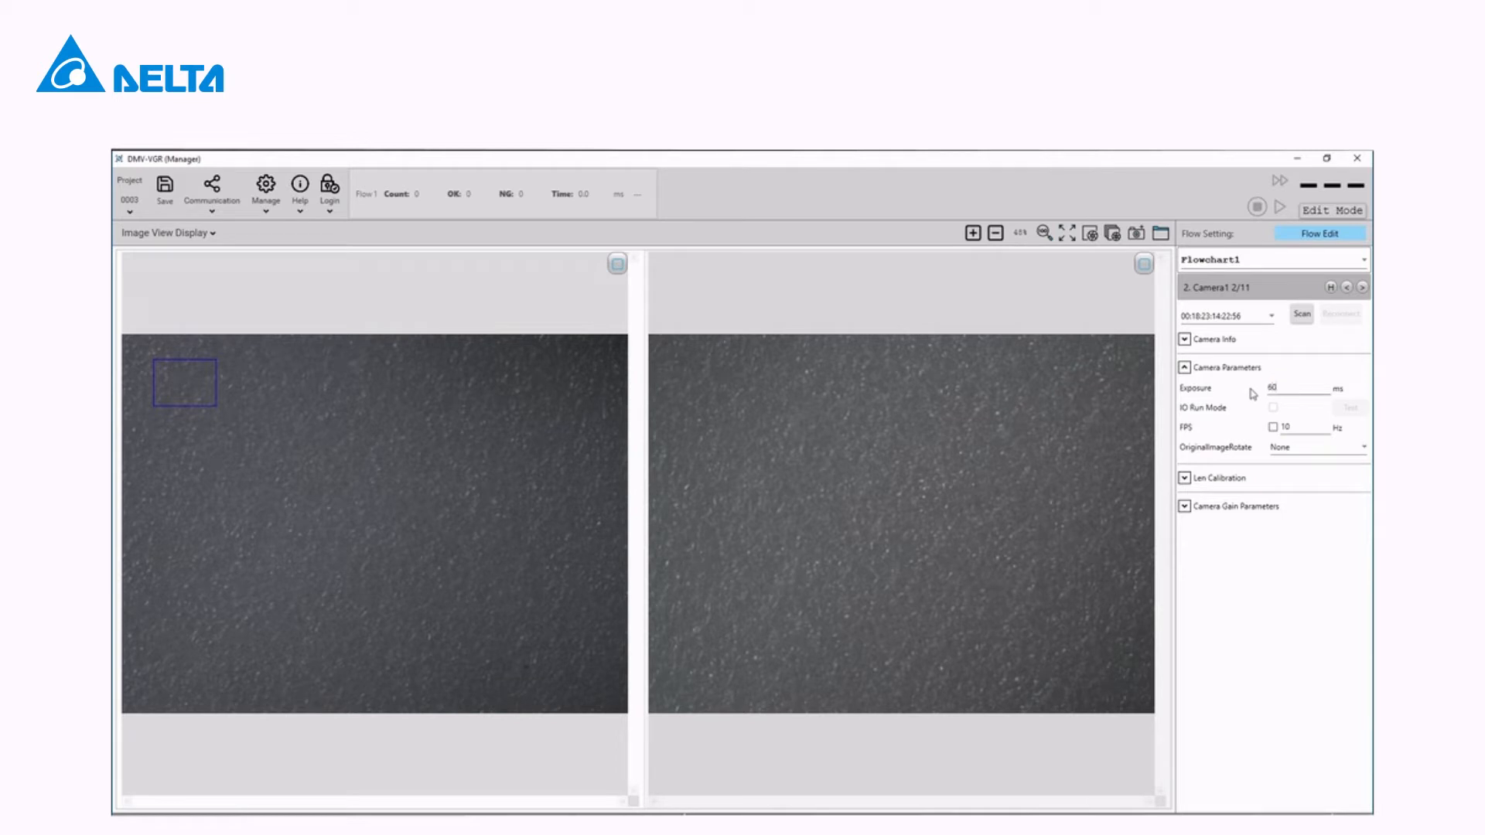
pyautogui.click(1333, 288)
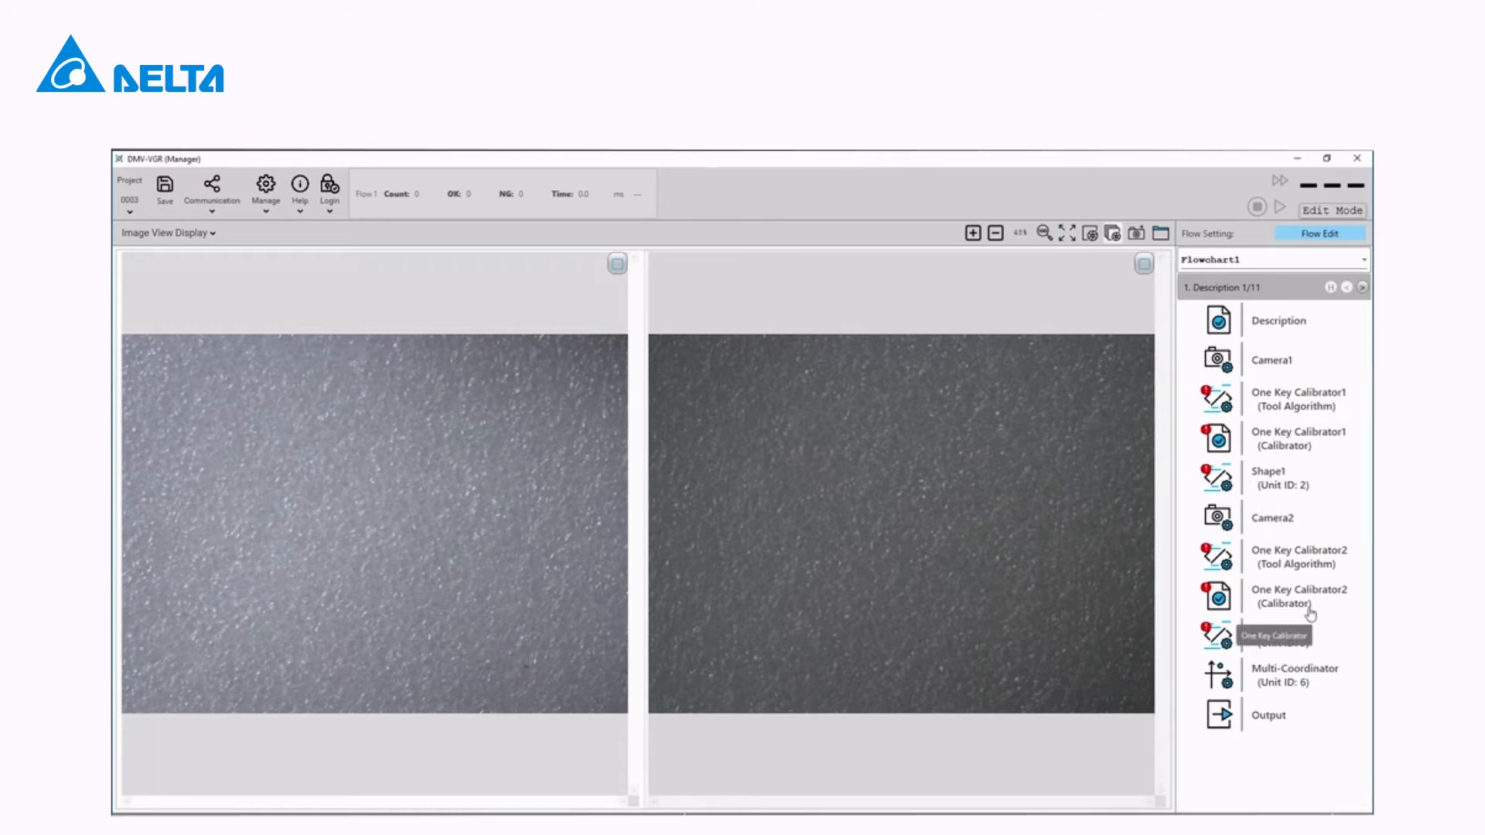
# - Set Camera2's exposure to 60 ms, refresh the camera images and return to the flow overview
pyautogui.click(1297, 530)
pyautogui.doubleClick(1291, 389)
pyautogui.write('60')
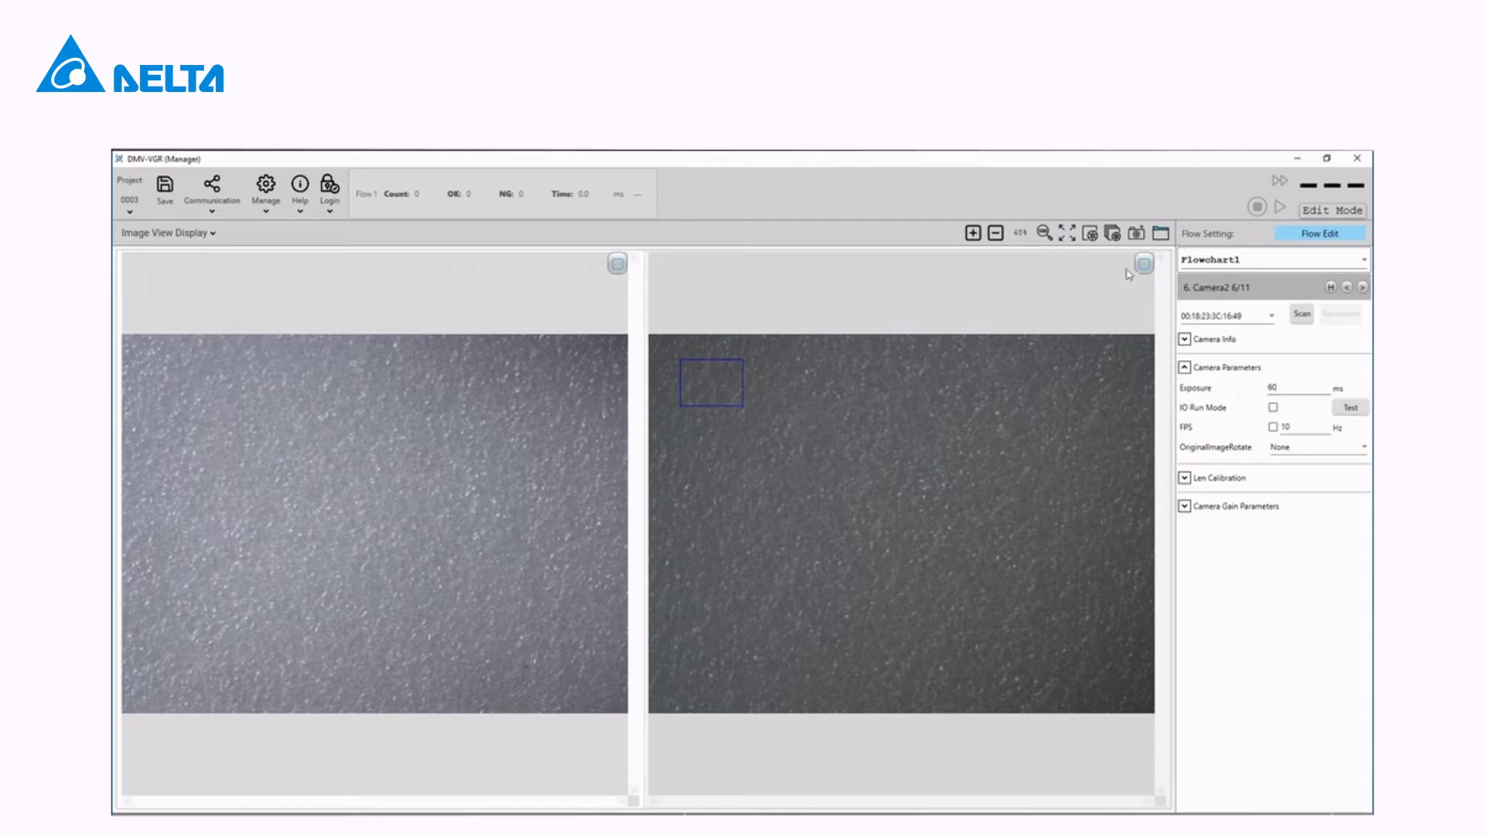
pyautogui.click(1114, 236)
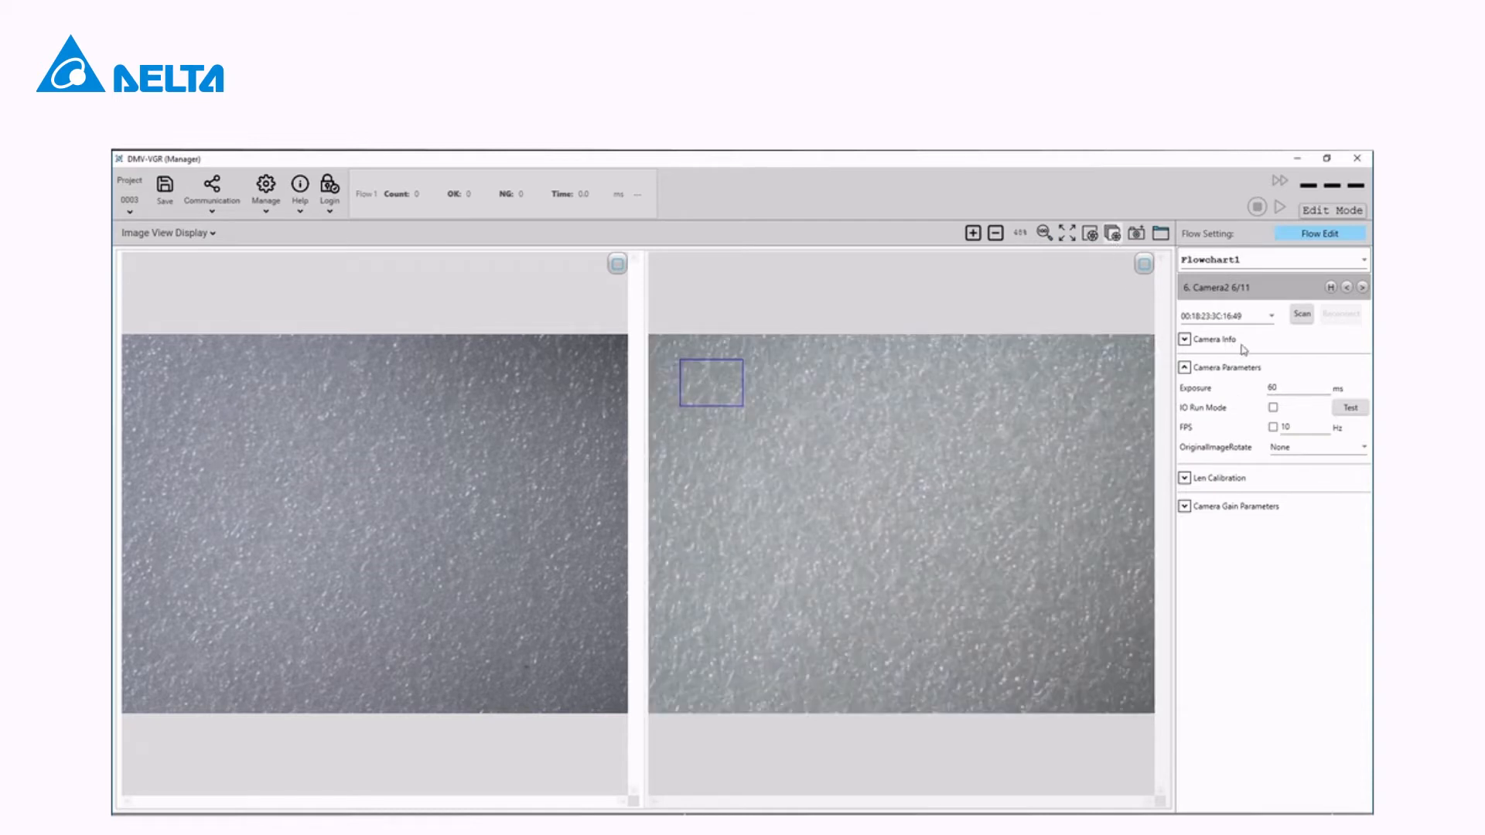
pyautogui.click(1331, 288)
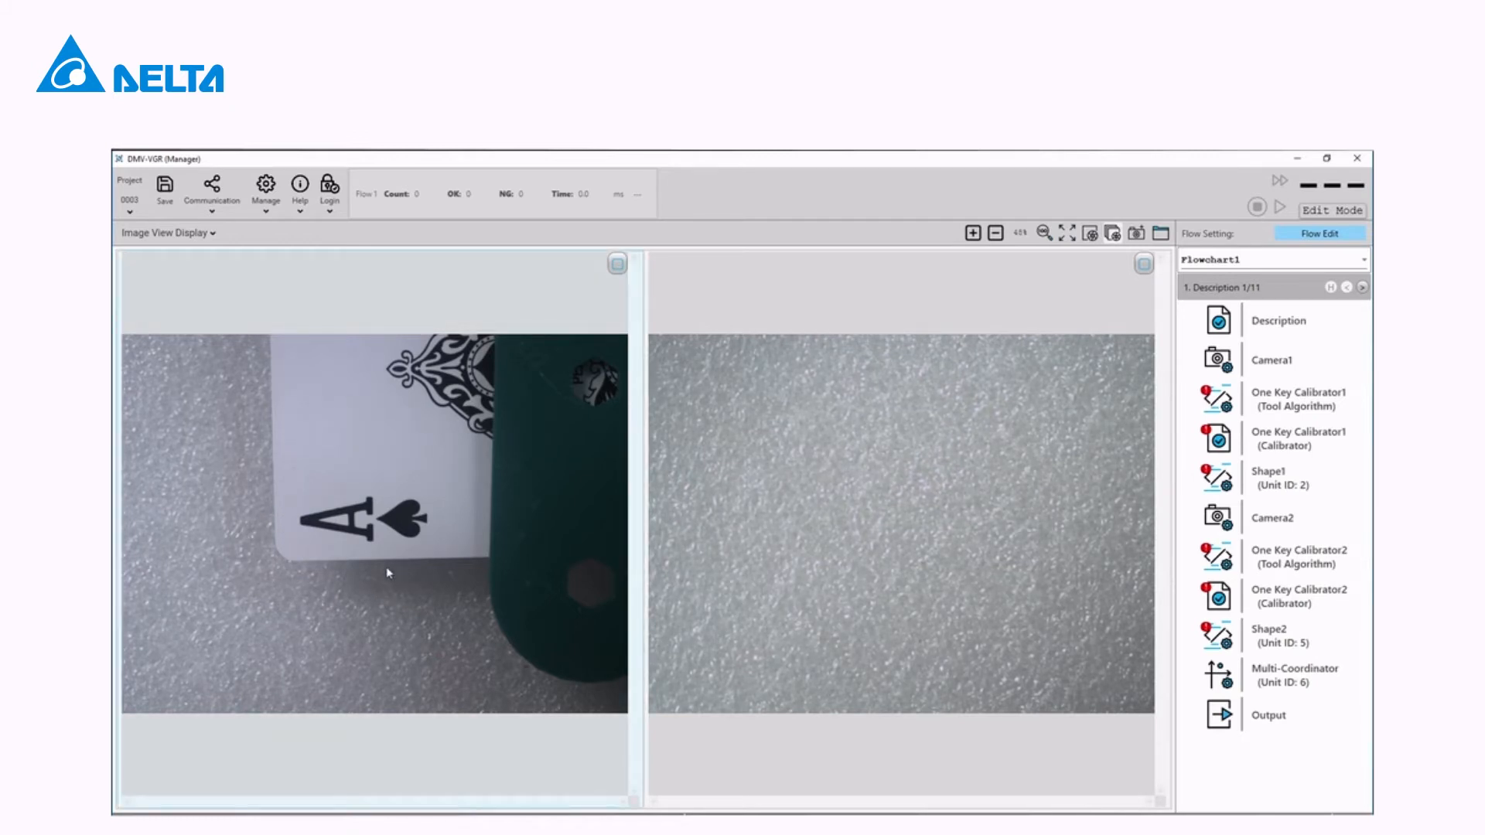
# - Hide the inspection region in One Key Calibrator1's tool algorithm and set its pattern region shape to RotatingRectangle
pyautogui.doubleClick(1279, 402)
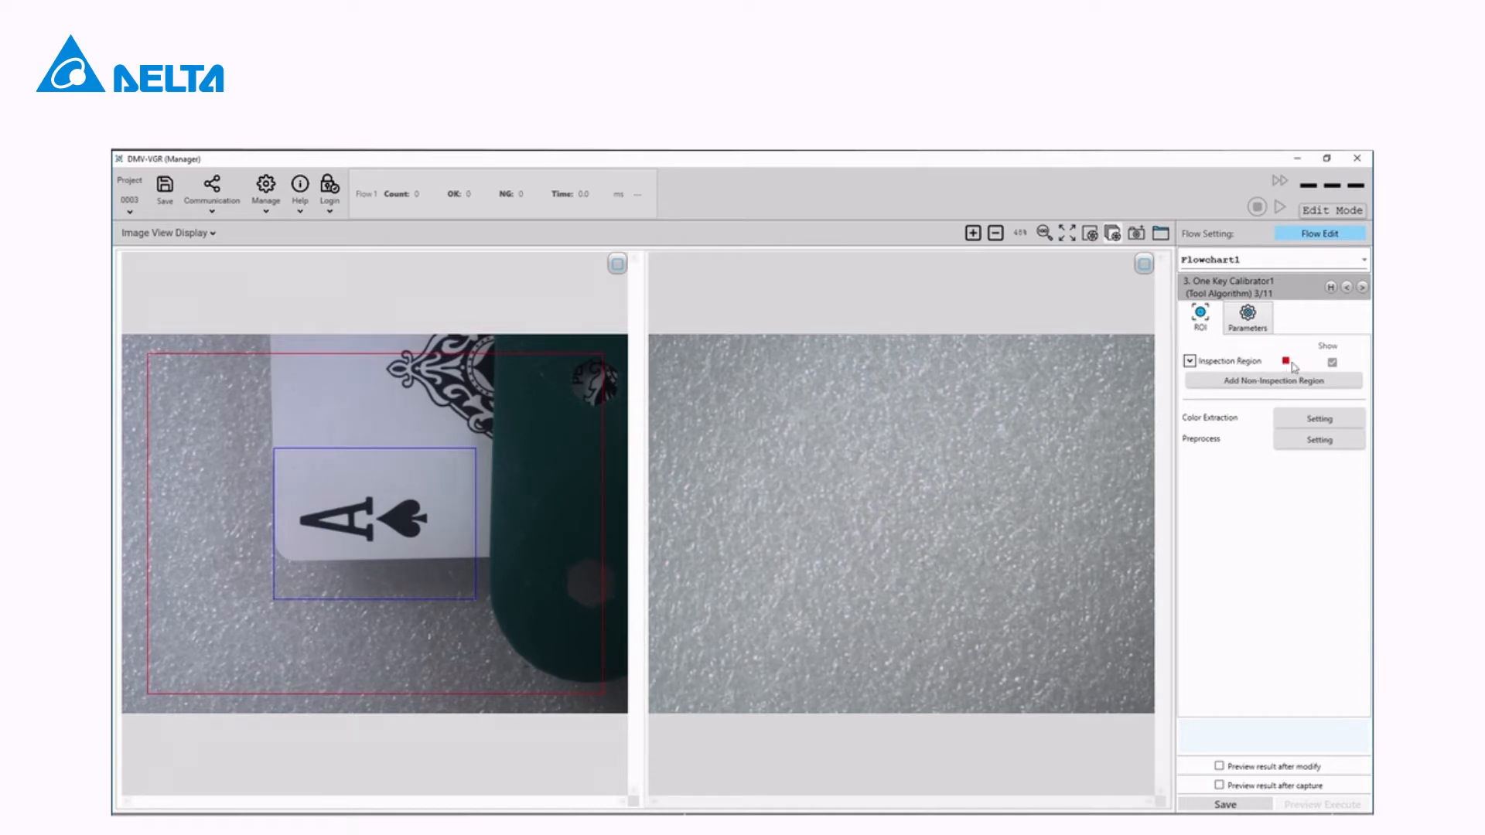
pyautogui.click(1332, 363)
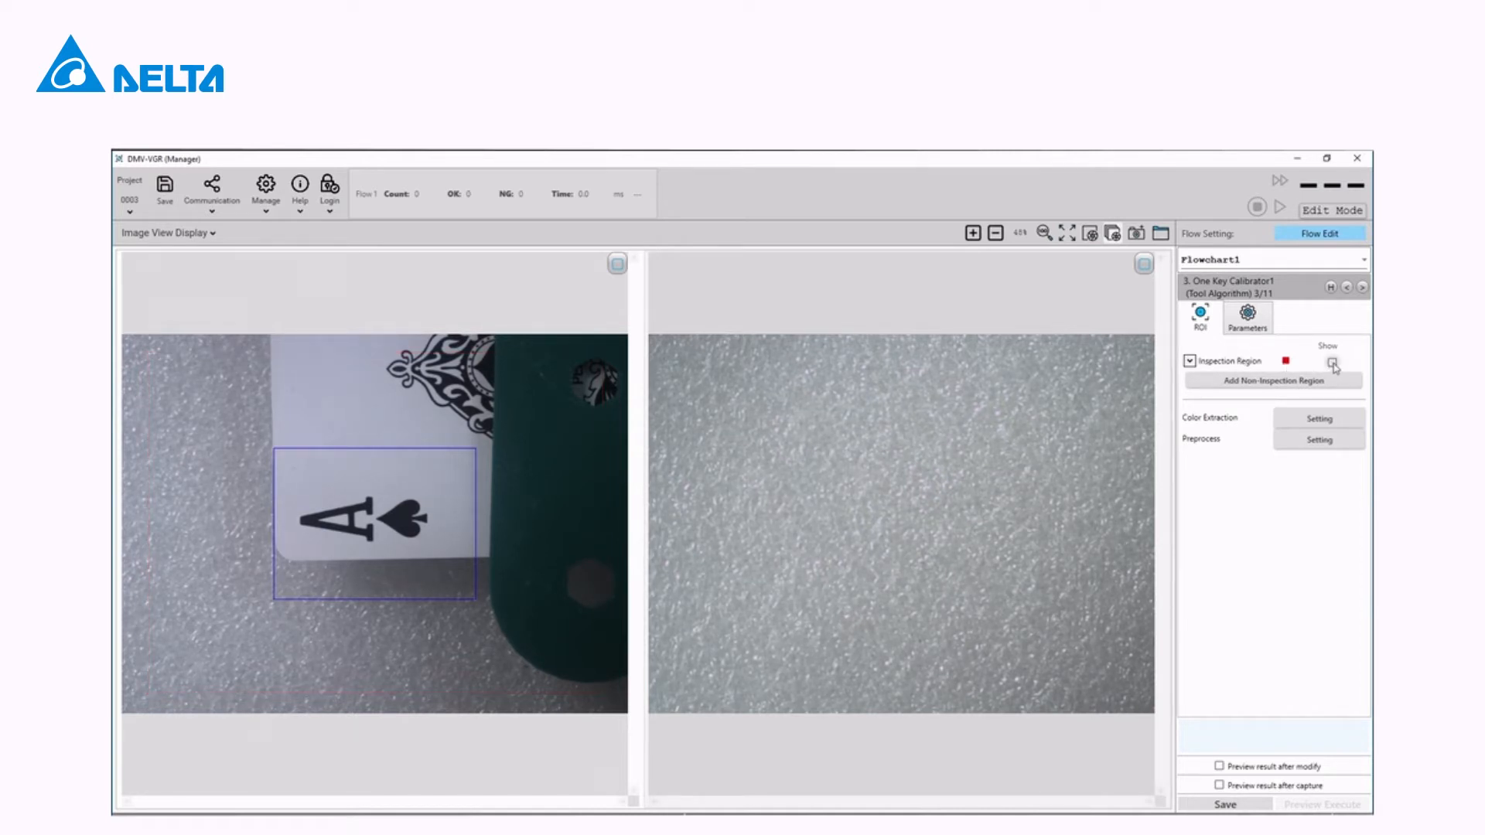
pyautogui.click(1259, 321)
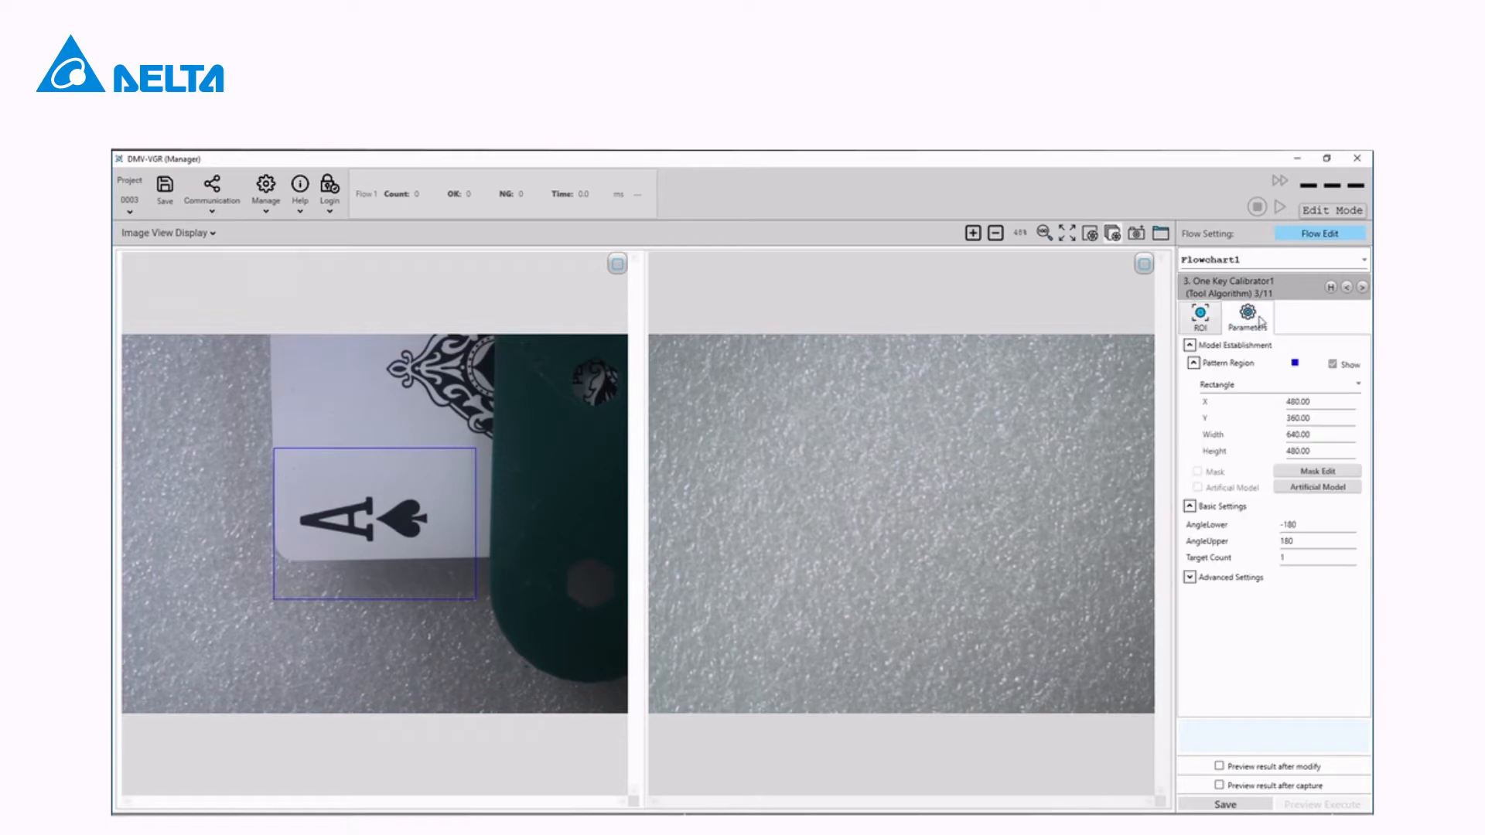
pyautogui.click(1204, 367)
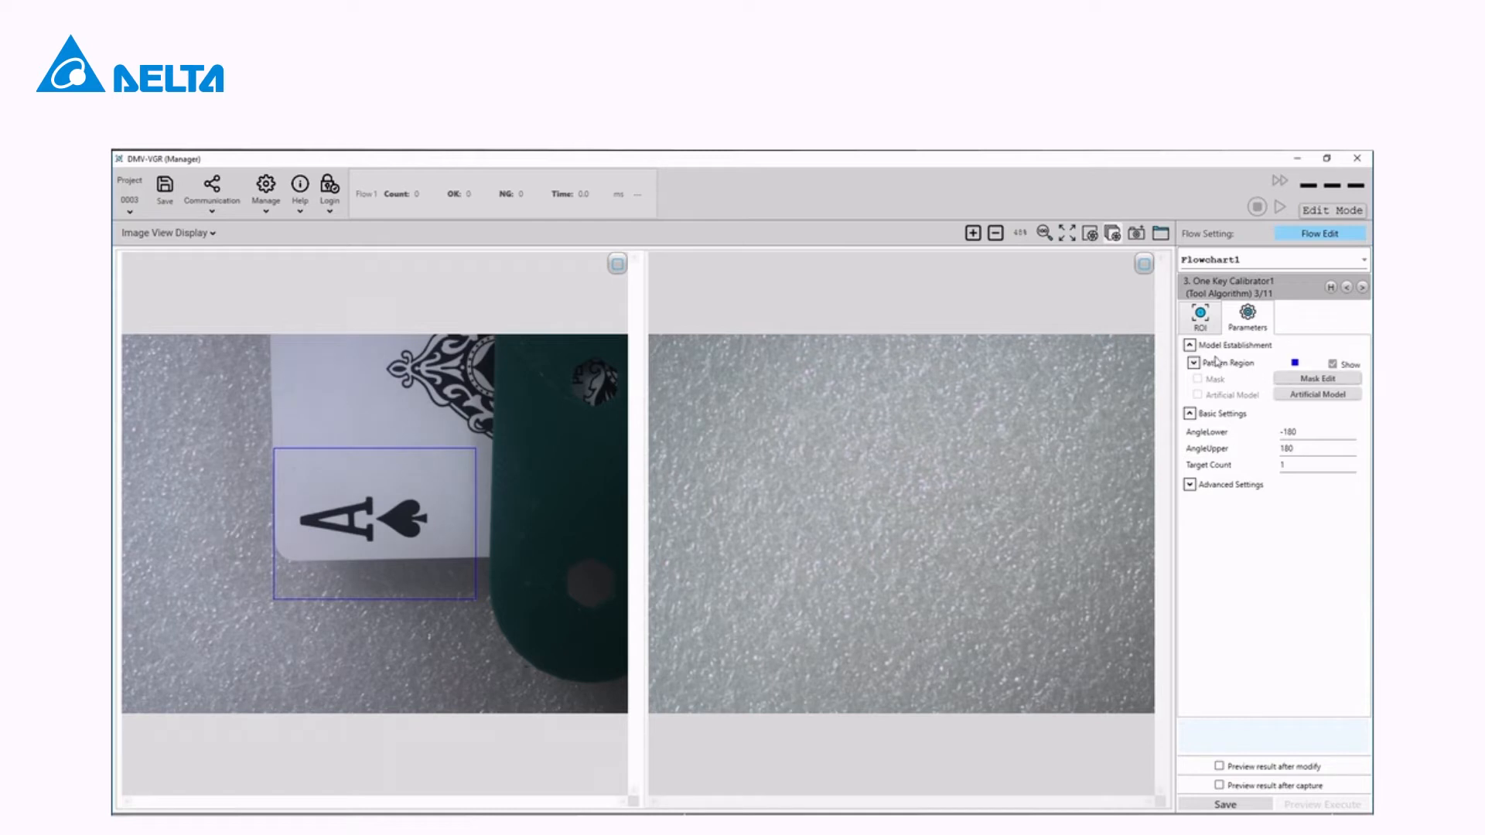
pyautogui.click(1210, 367)
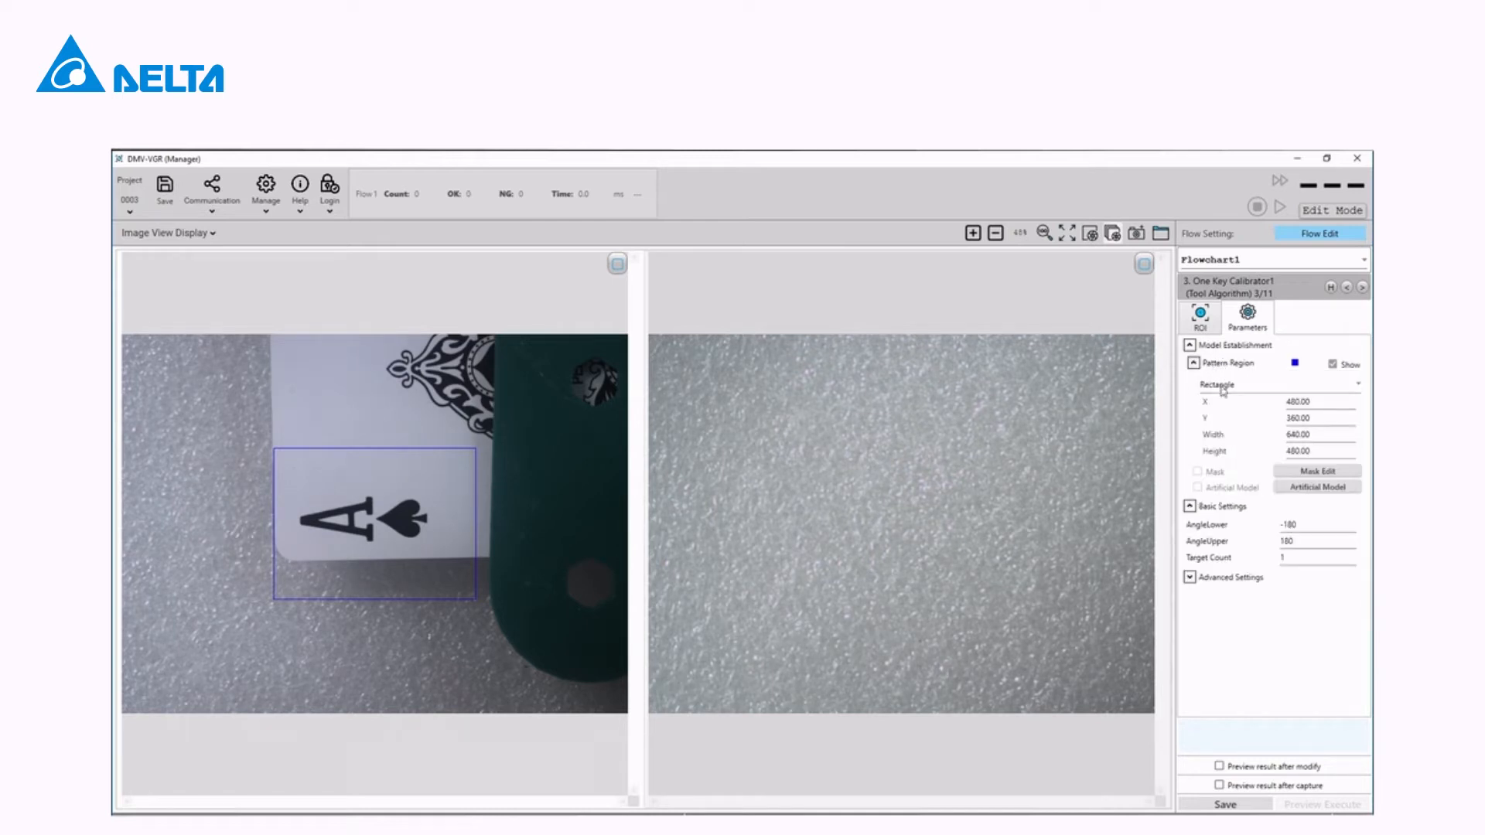
pyautogui.click(1222, 388)
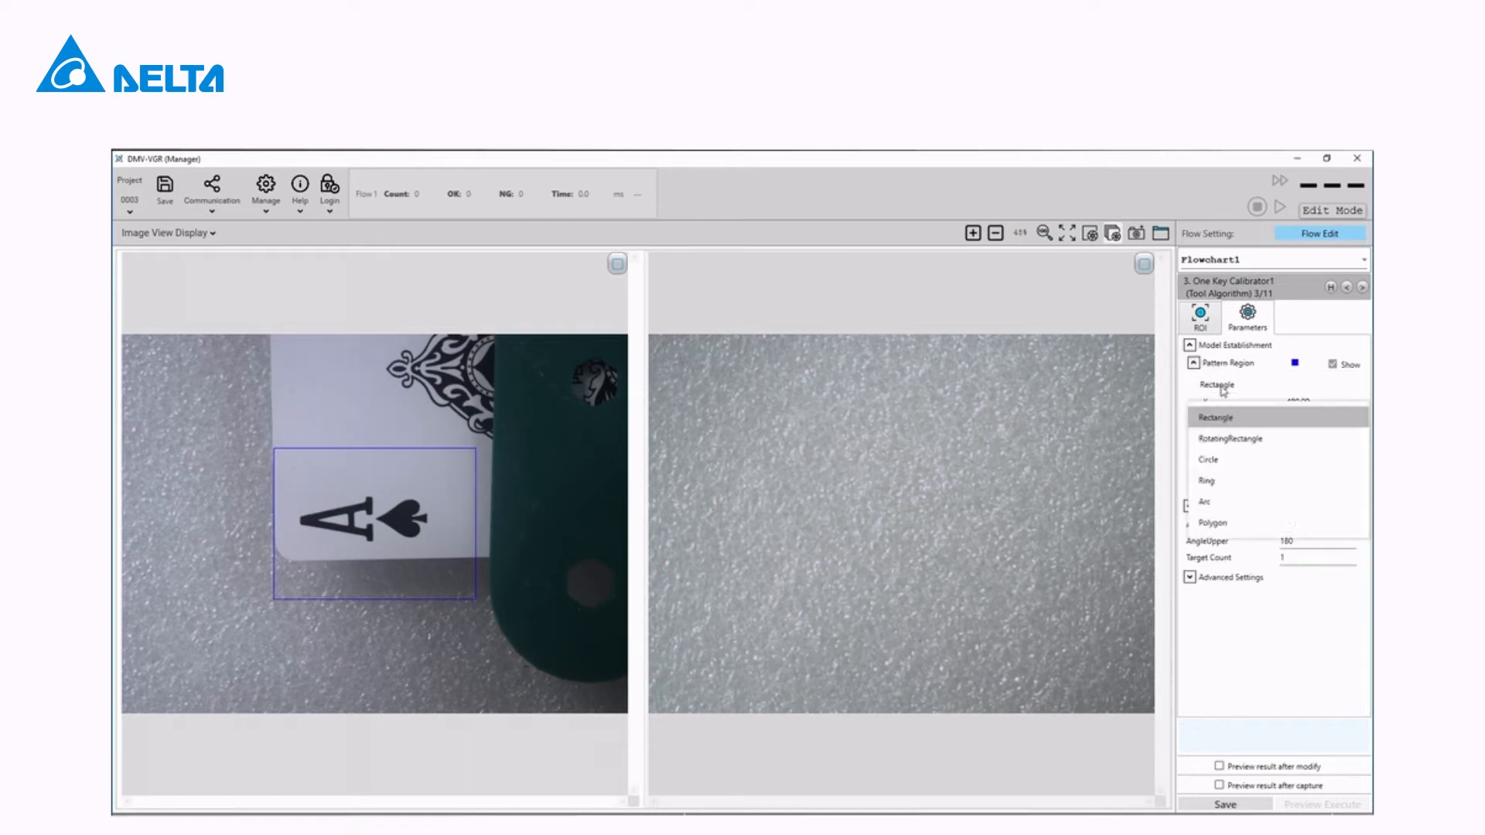
pyautogui.click(1230, 439)
# - Fit the pattern region around the card's A and spade symbol, about 459 by 166, and save the pattern model
pyautogui.click(167, 380)
pyautogui.moveTo(171, 382); pyautogui.dragTo(290, 492)
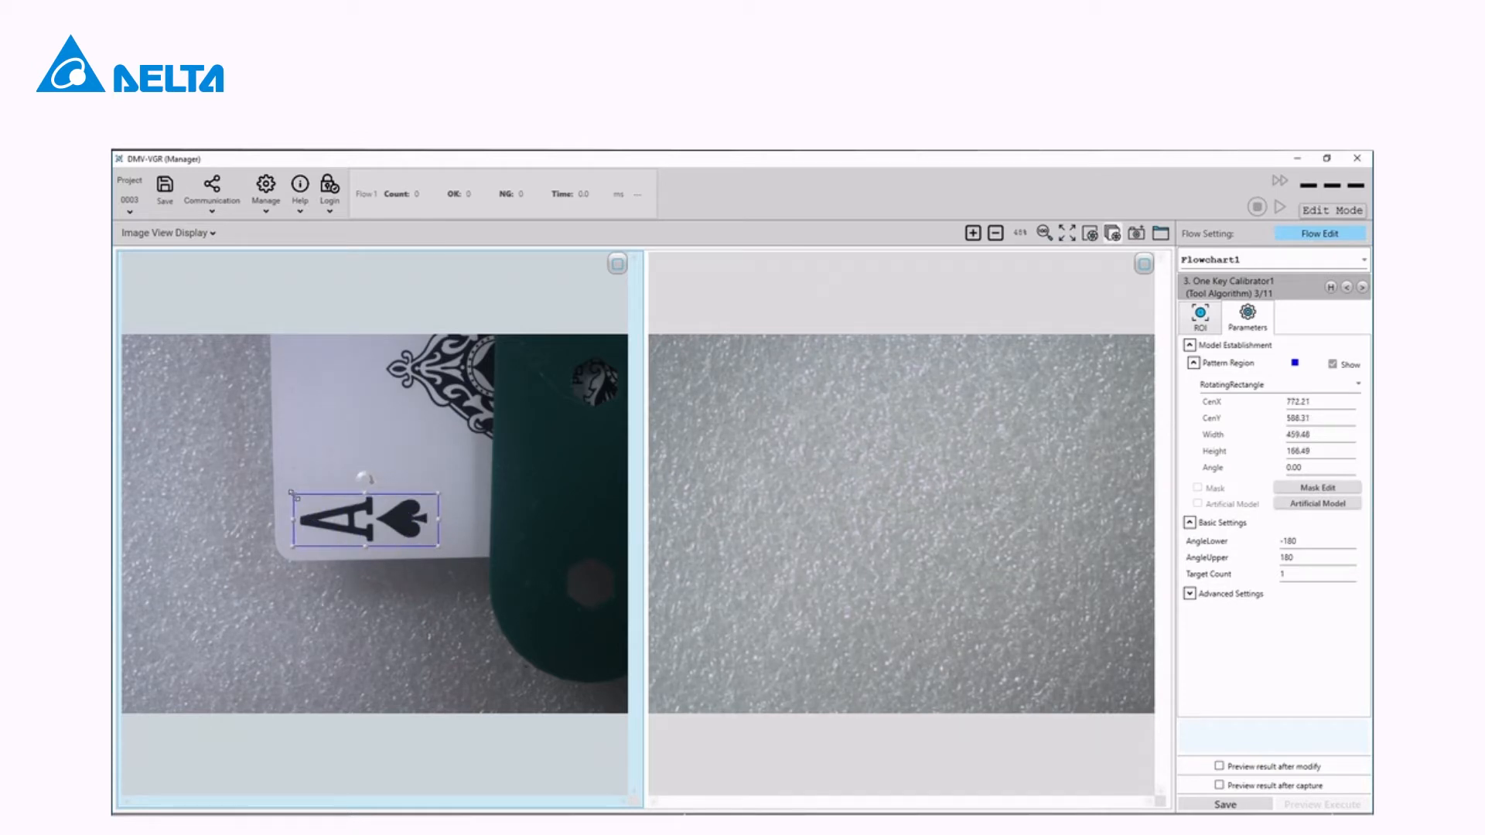
pyautogui.click(1198, 805)
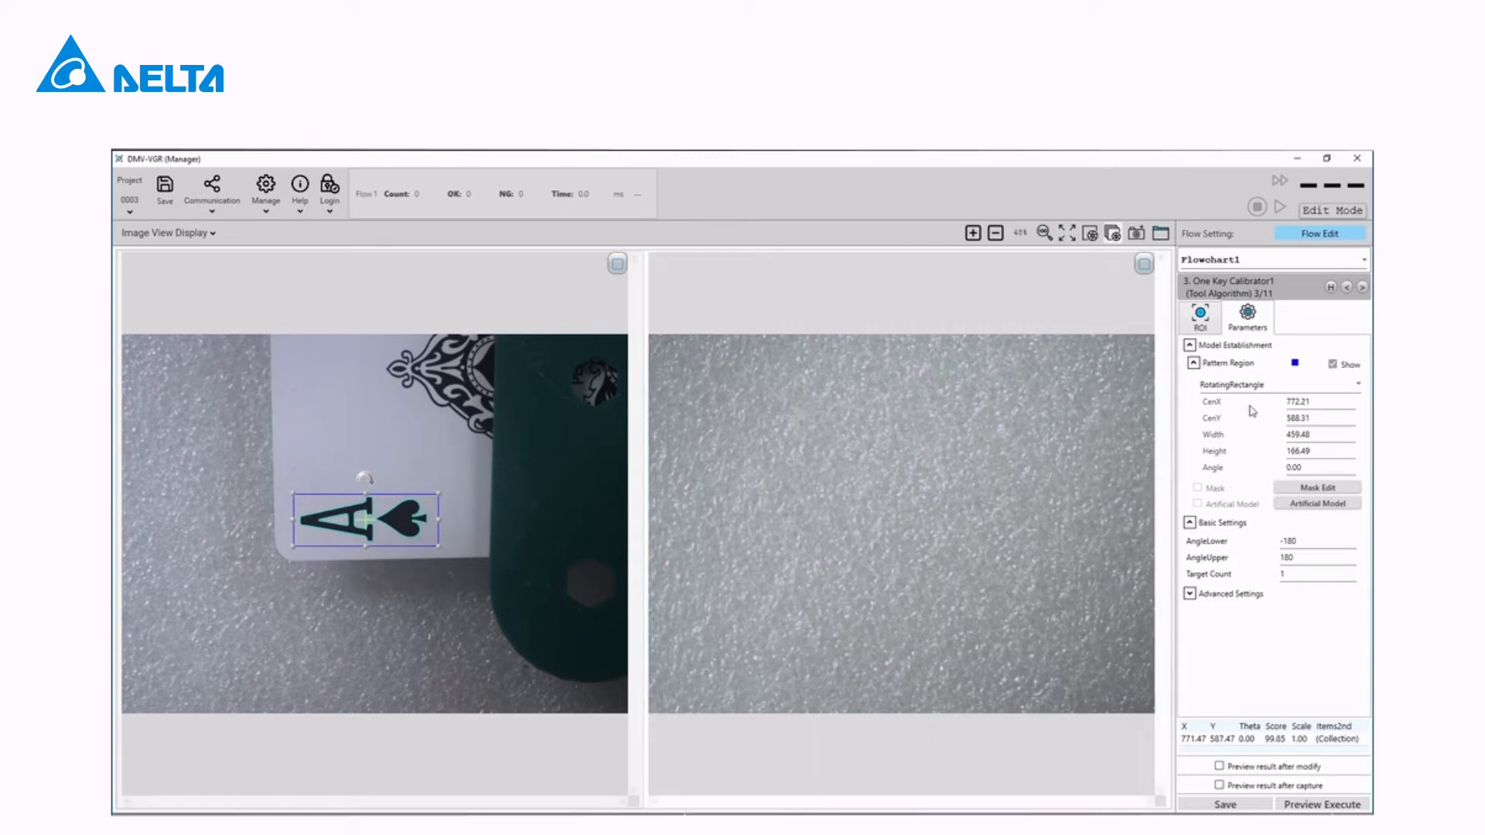
# - Set One Key Calibrator1's motion type to Dependent offset and angle and take the start position from the robot pose
pyautogui.click(1361, 288)
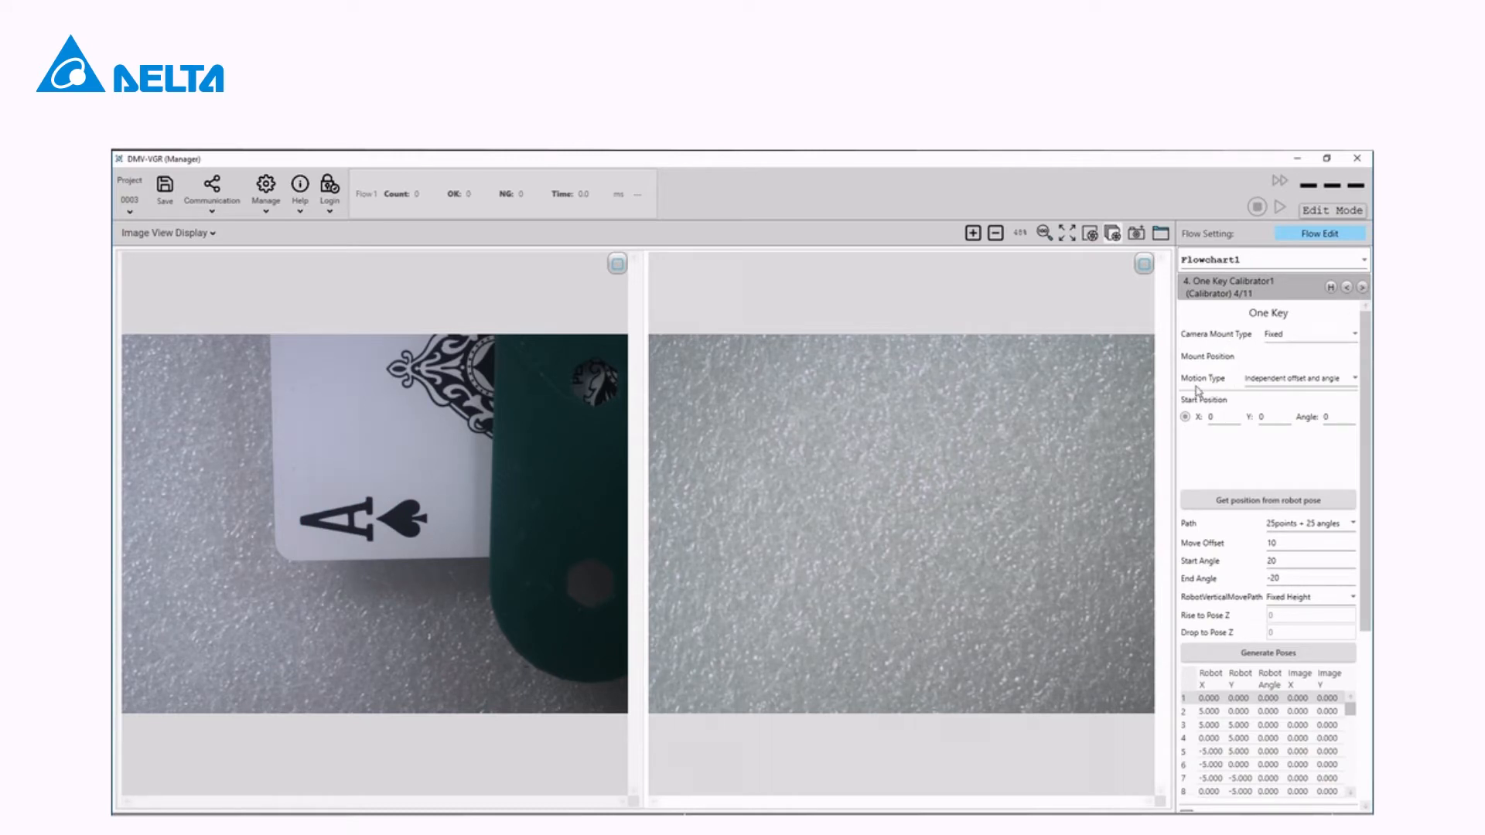
pyautogui.click(1288, 384)
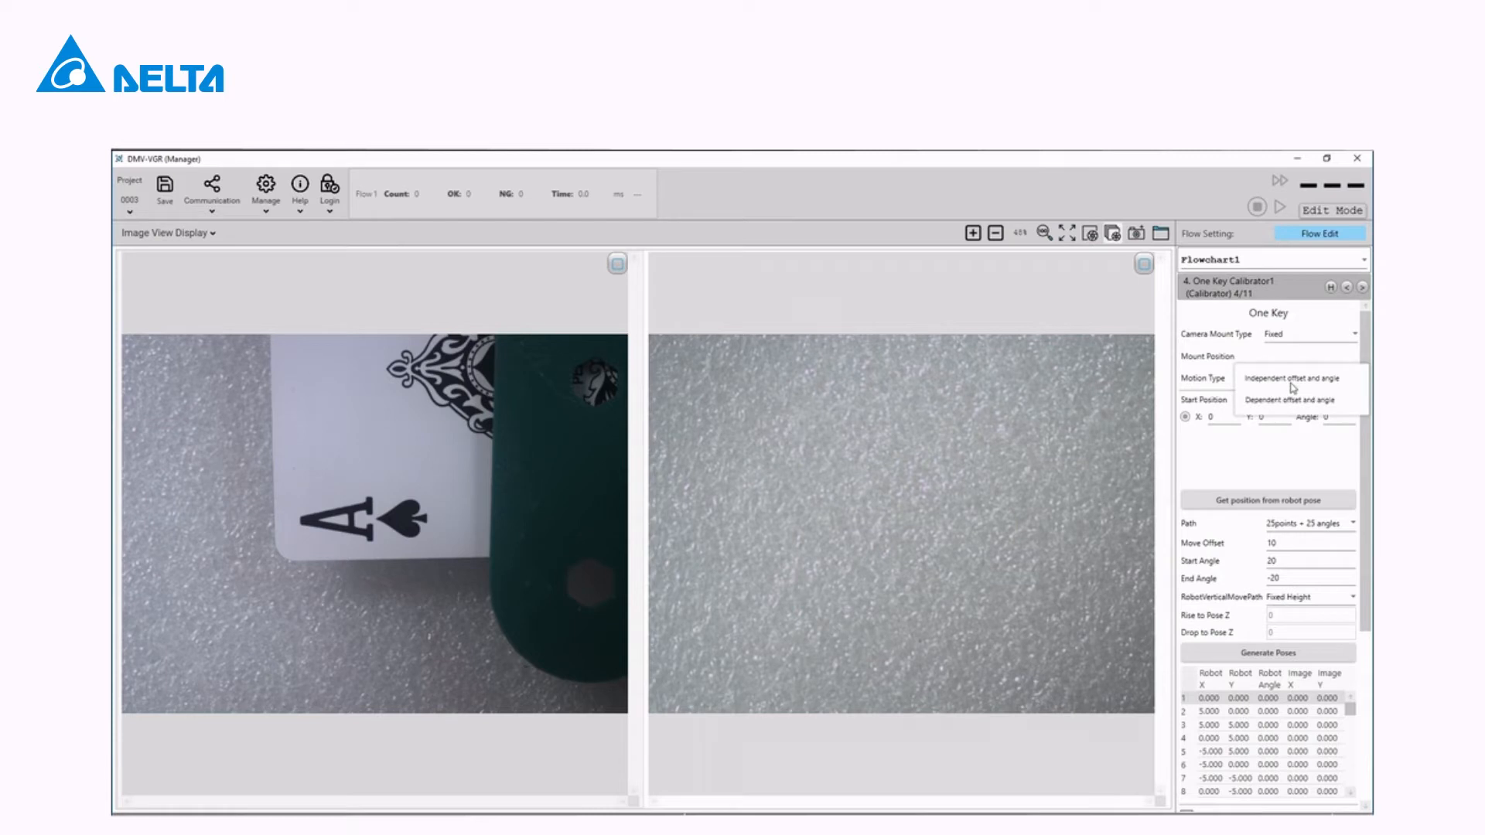
pyautogui.click(1292, 401)
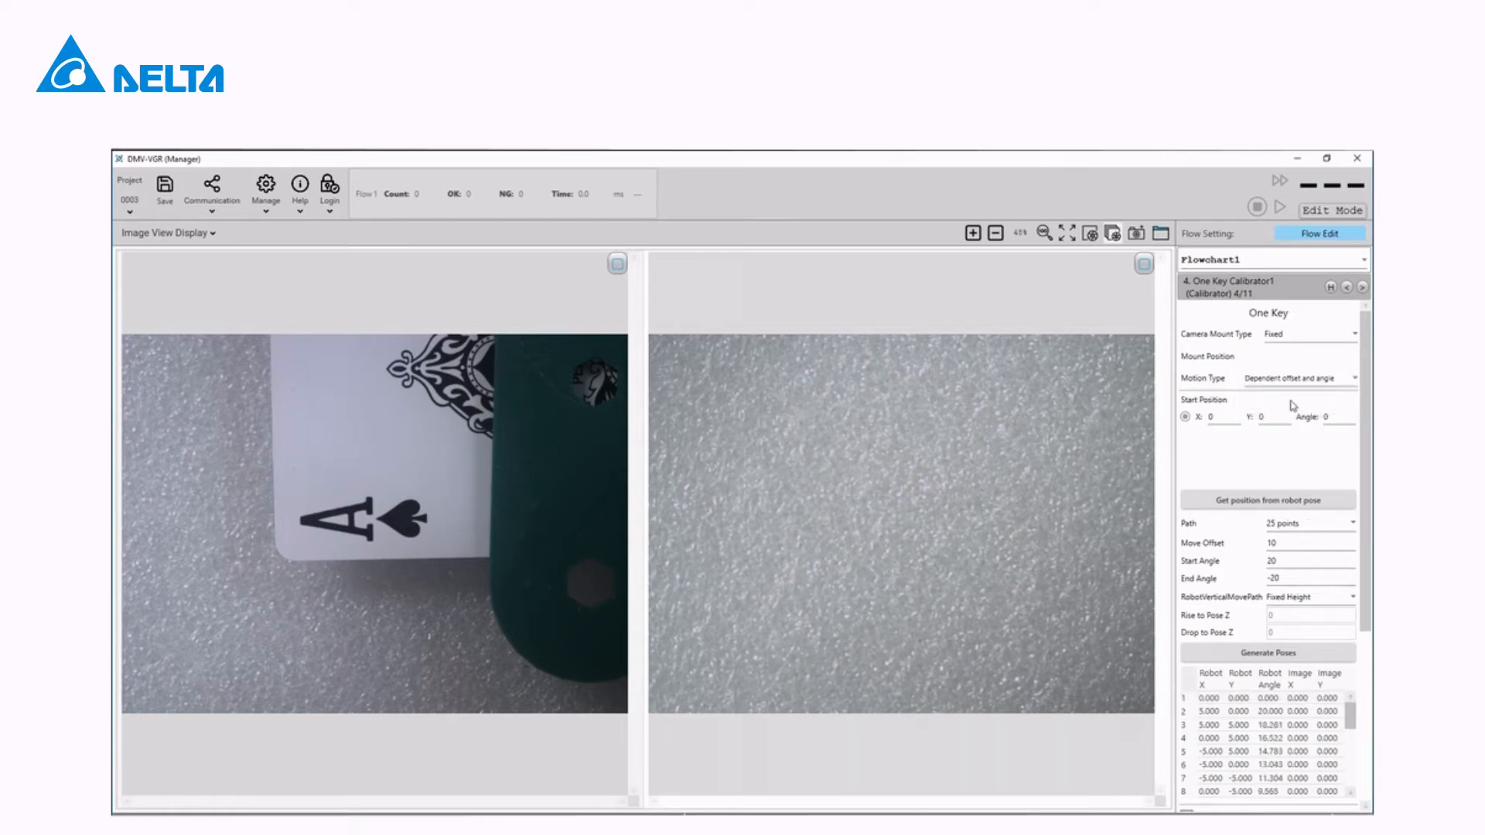
pyautogui.click(1258, 502)
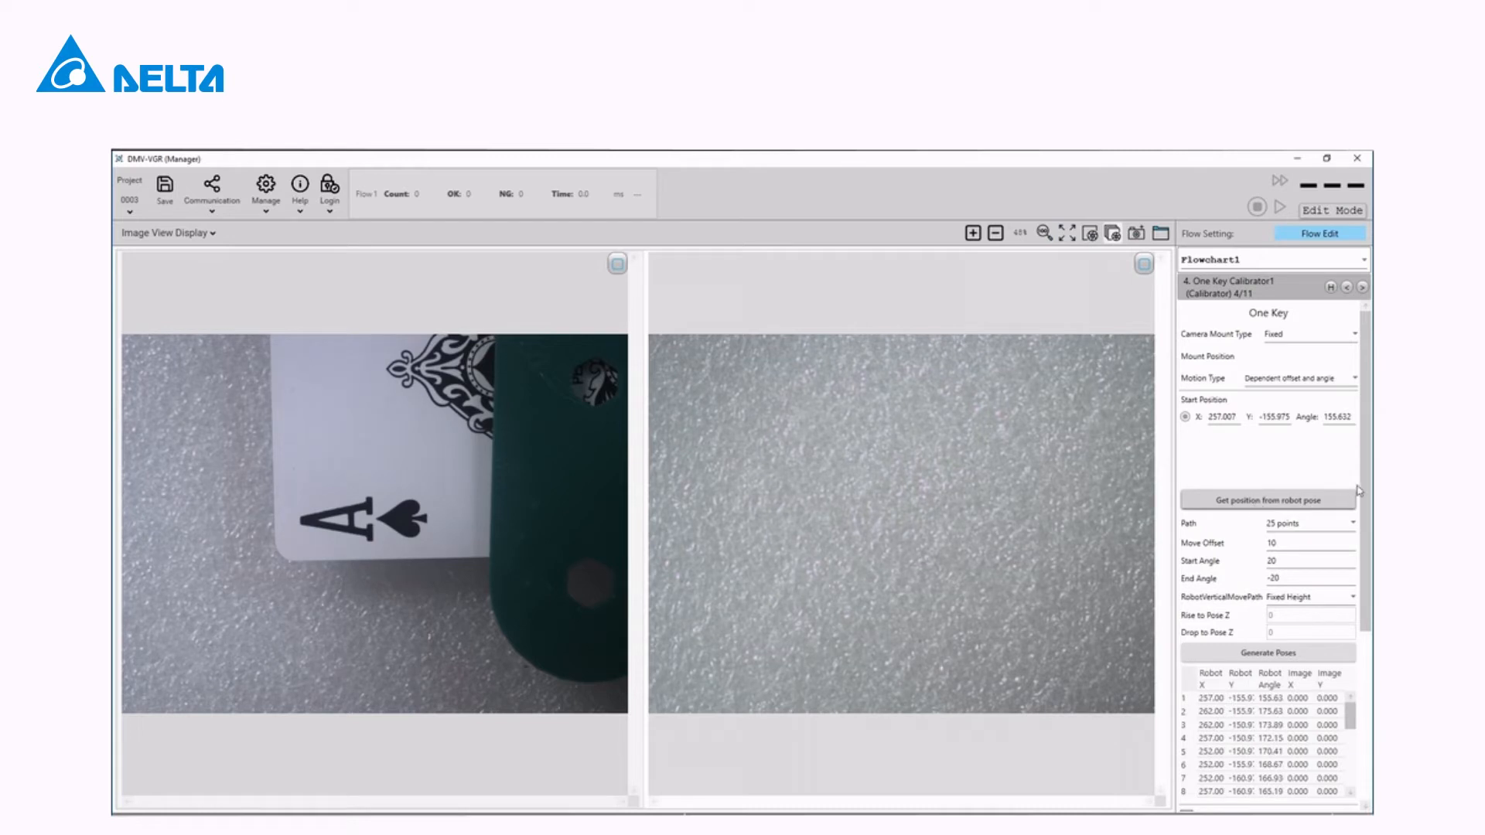
# - Set the calibration path to 9 points with a start angle of 5 and an end angle of -5
pyautogui.scroll(-2, 1366, 555)
pyautogui.scroll(-1, 1366, 555)
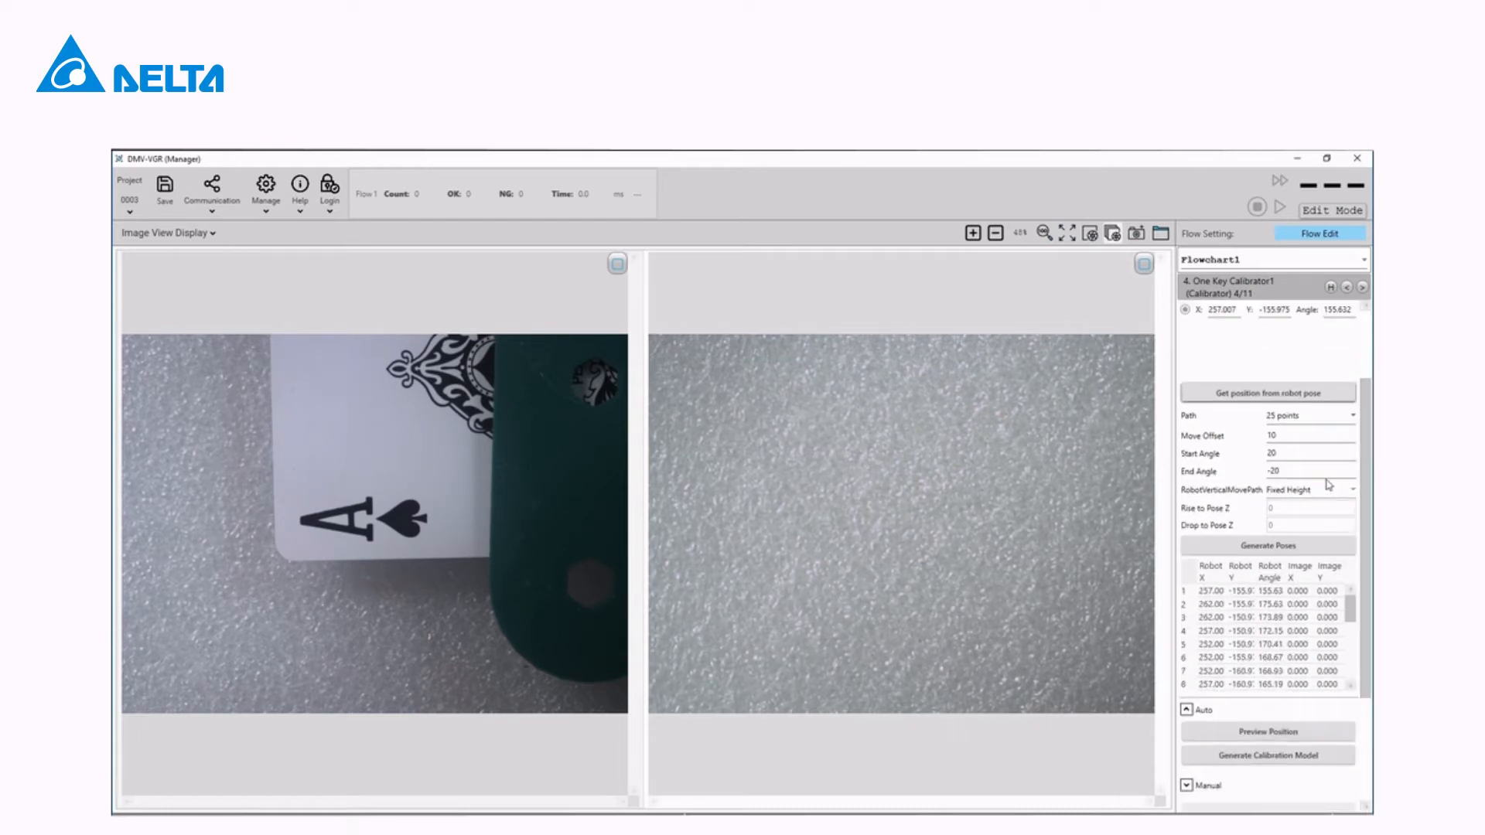
pyautogui.click(1300, 420)
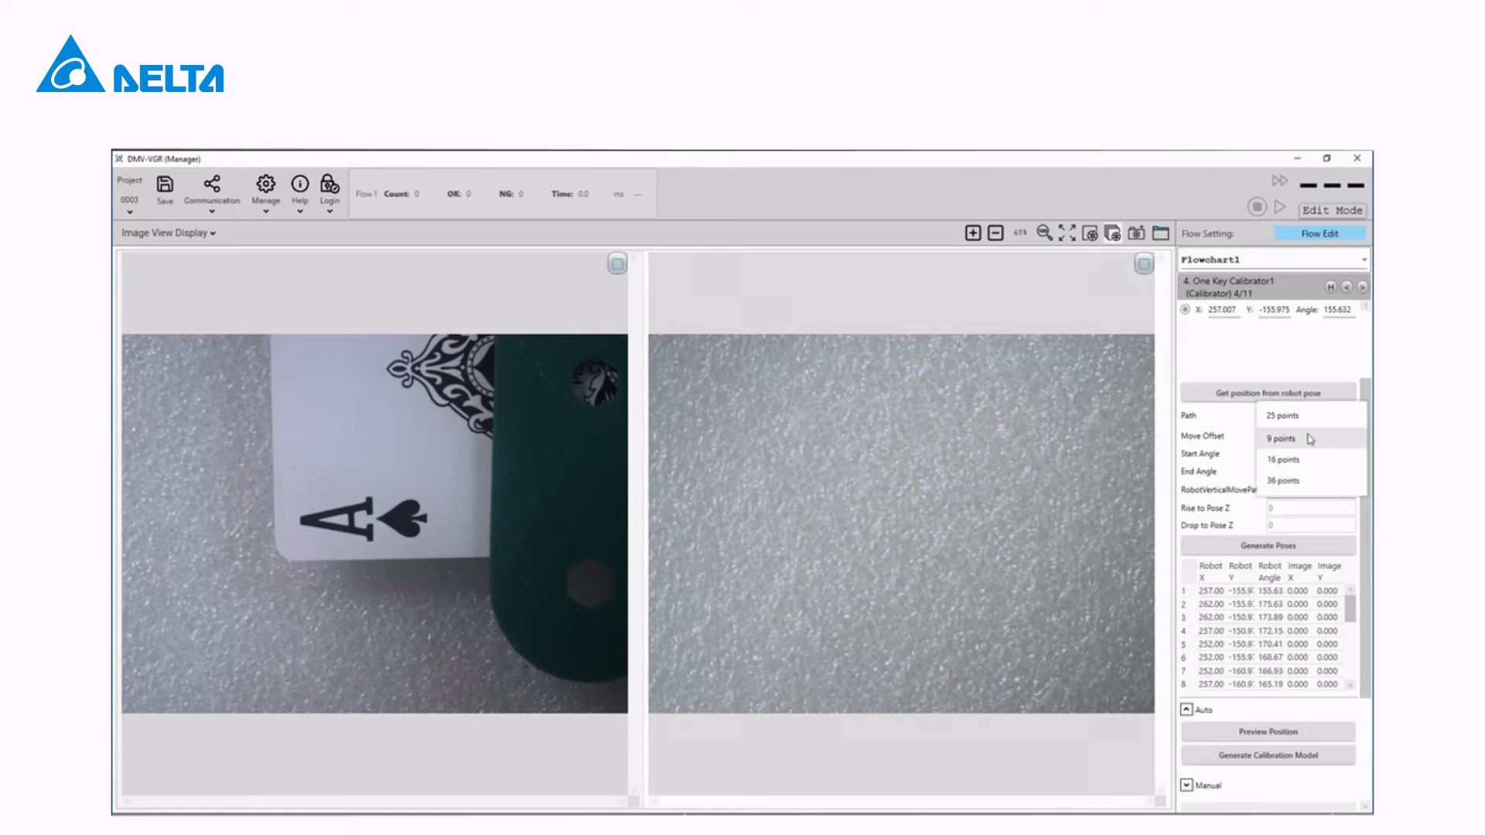
pyautogui.click(1309, 439)
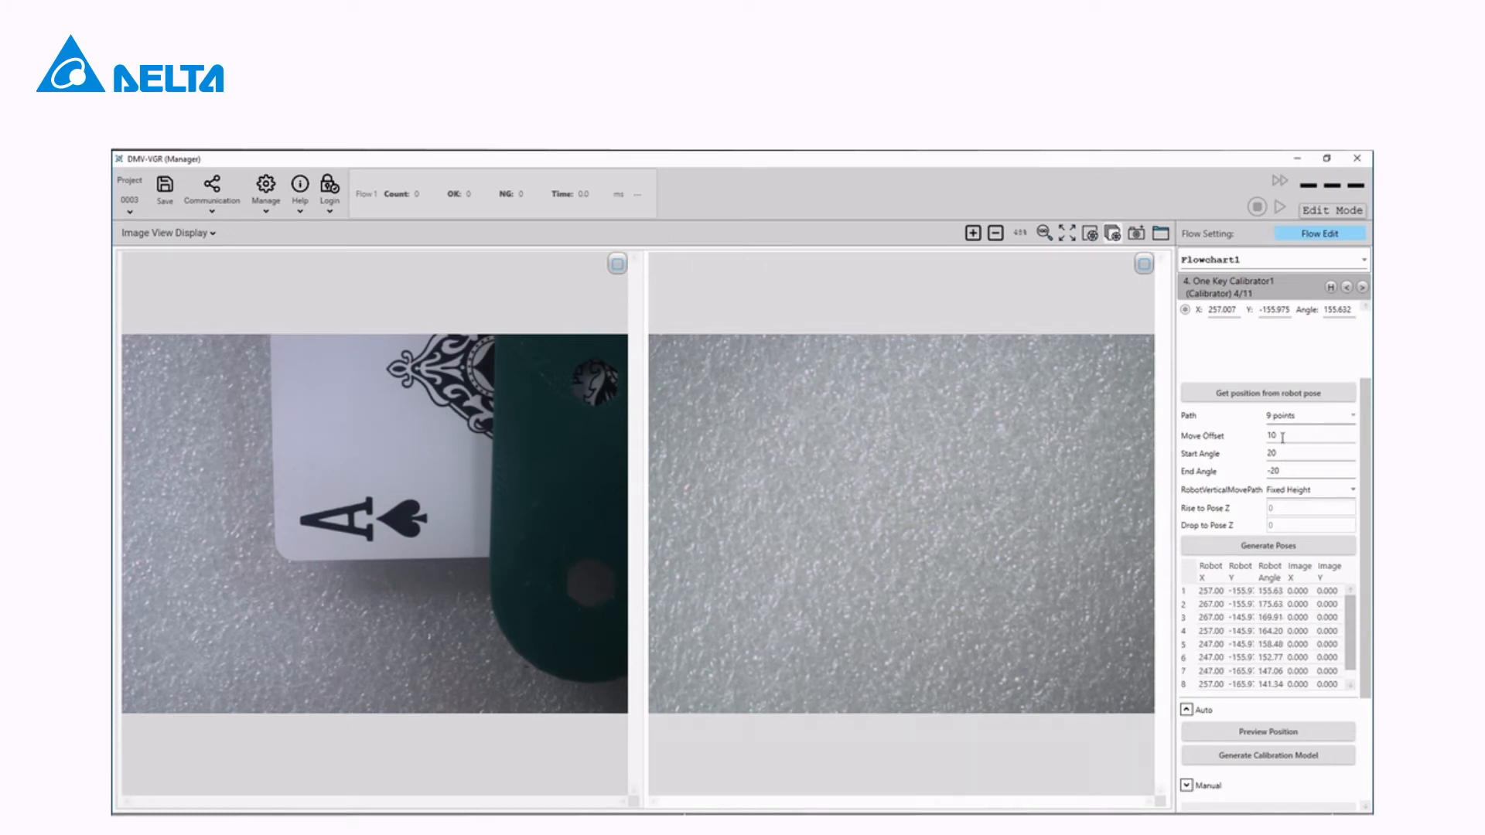
pyautogui.doubleClick(1280, 453)
pyautogui.write('5')
pyautogui.doubleClick(1273, 470)
# - Preview One Key Calibrator1's robot positions, generate its calibration model automatically and return to the flow overview
pyautogui.moveTo(1366, 490); pyautogui.dragTo(1367, 534)
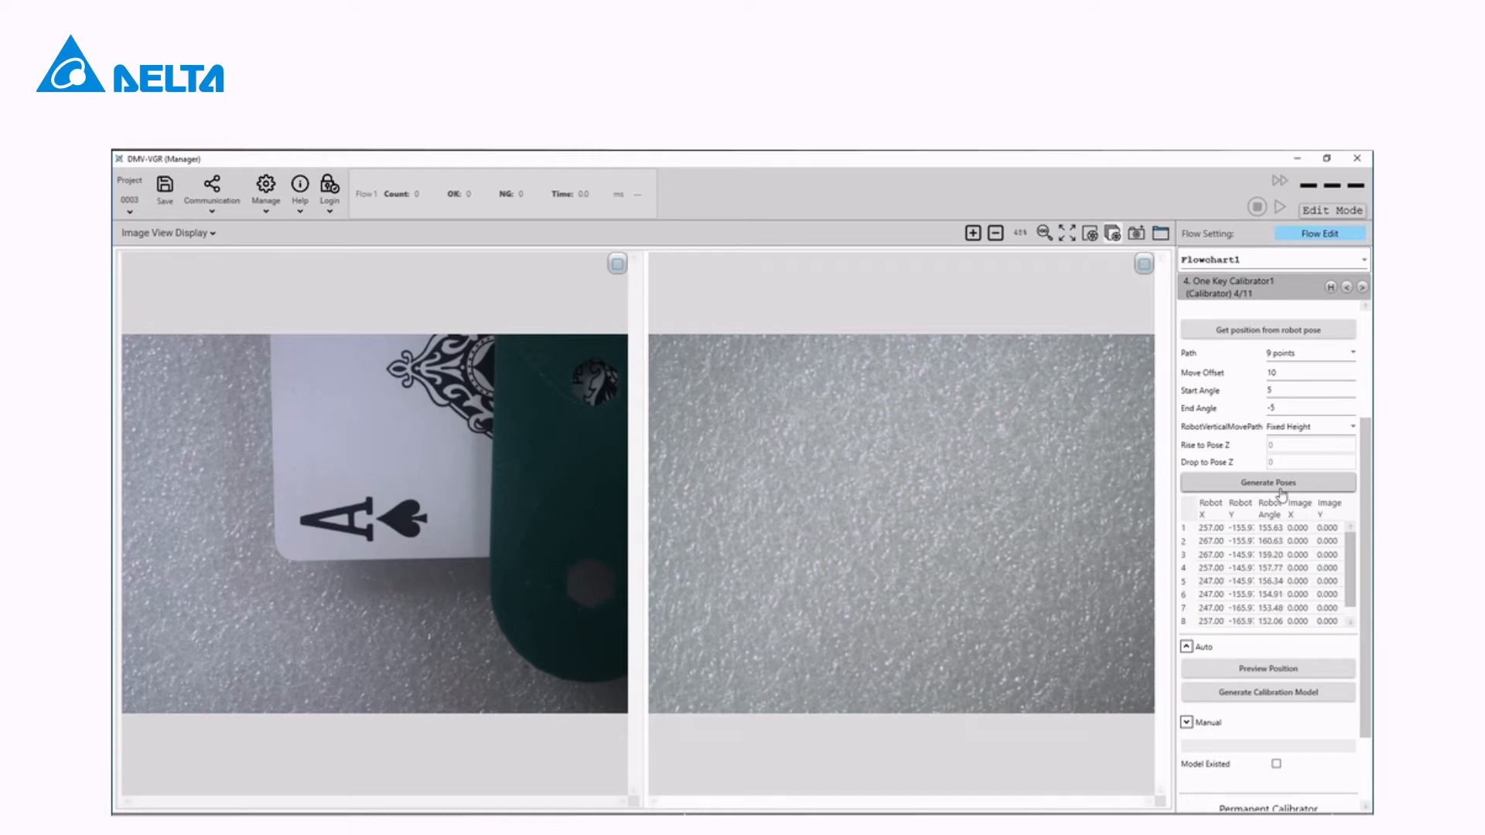
pyautogui.moveTo(1367, 546); pyautogui.dragTo(1367, 609)
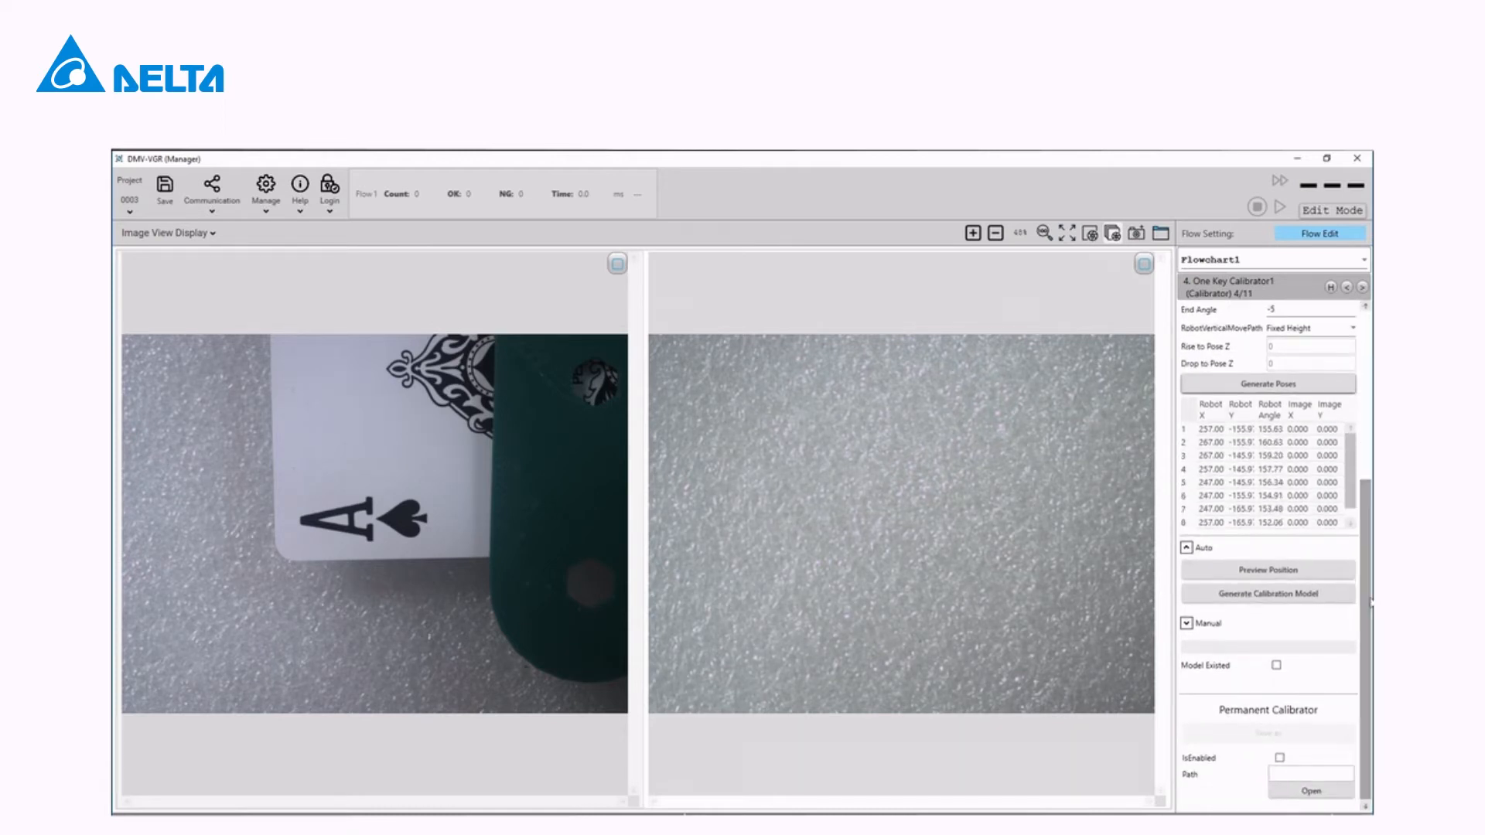
pyautogui.click(1273, 572)
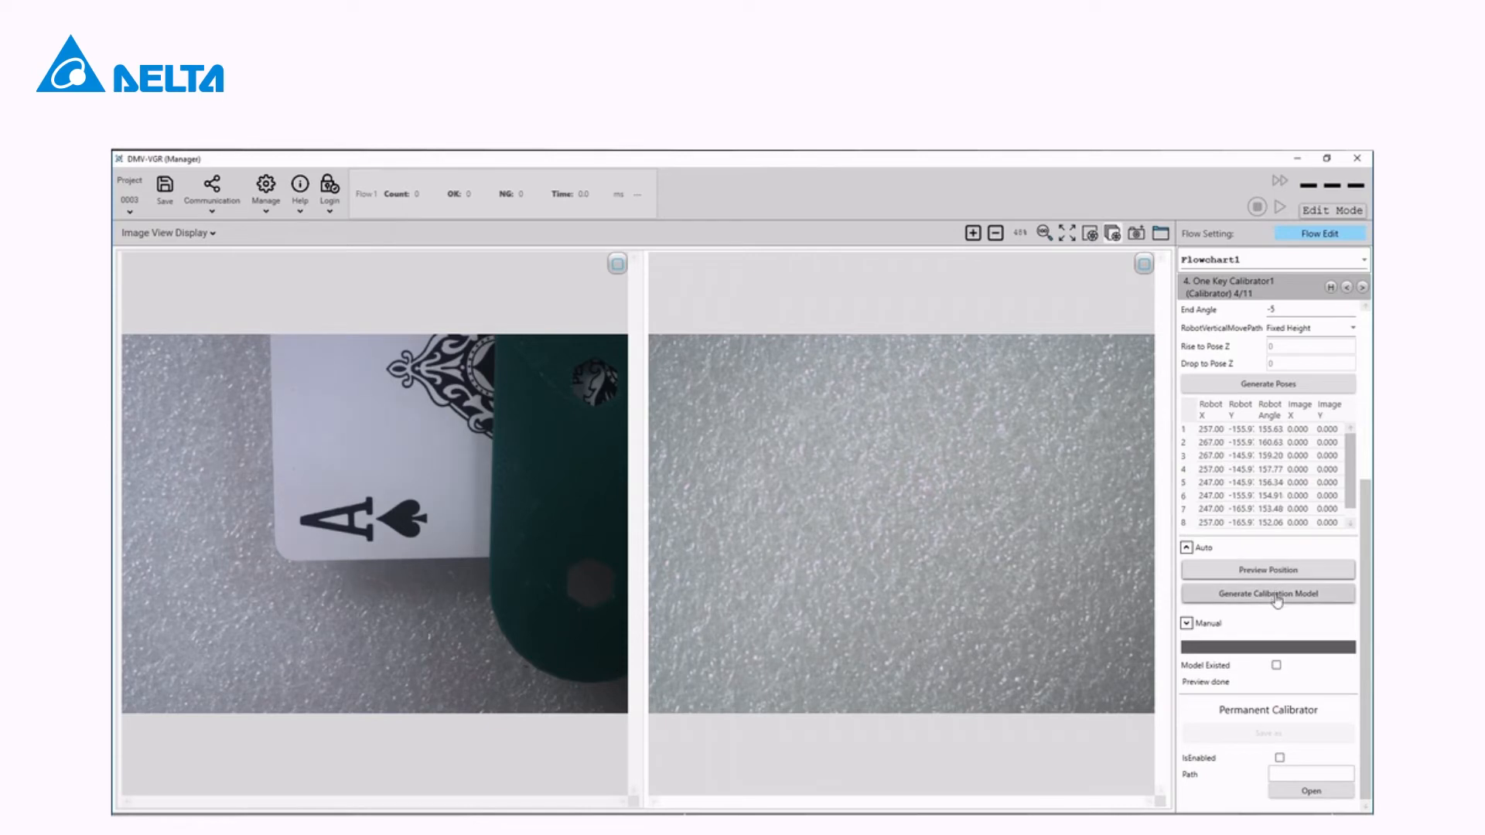
pyautogui.click(1277, 597)
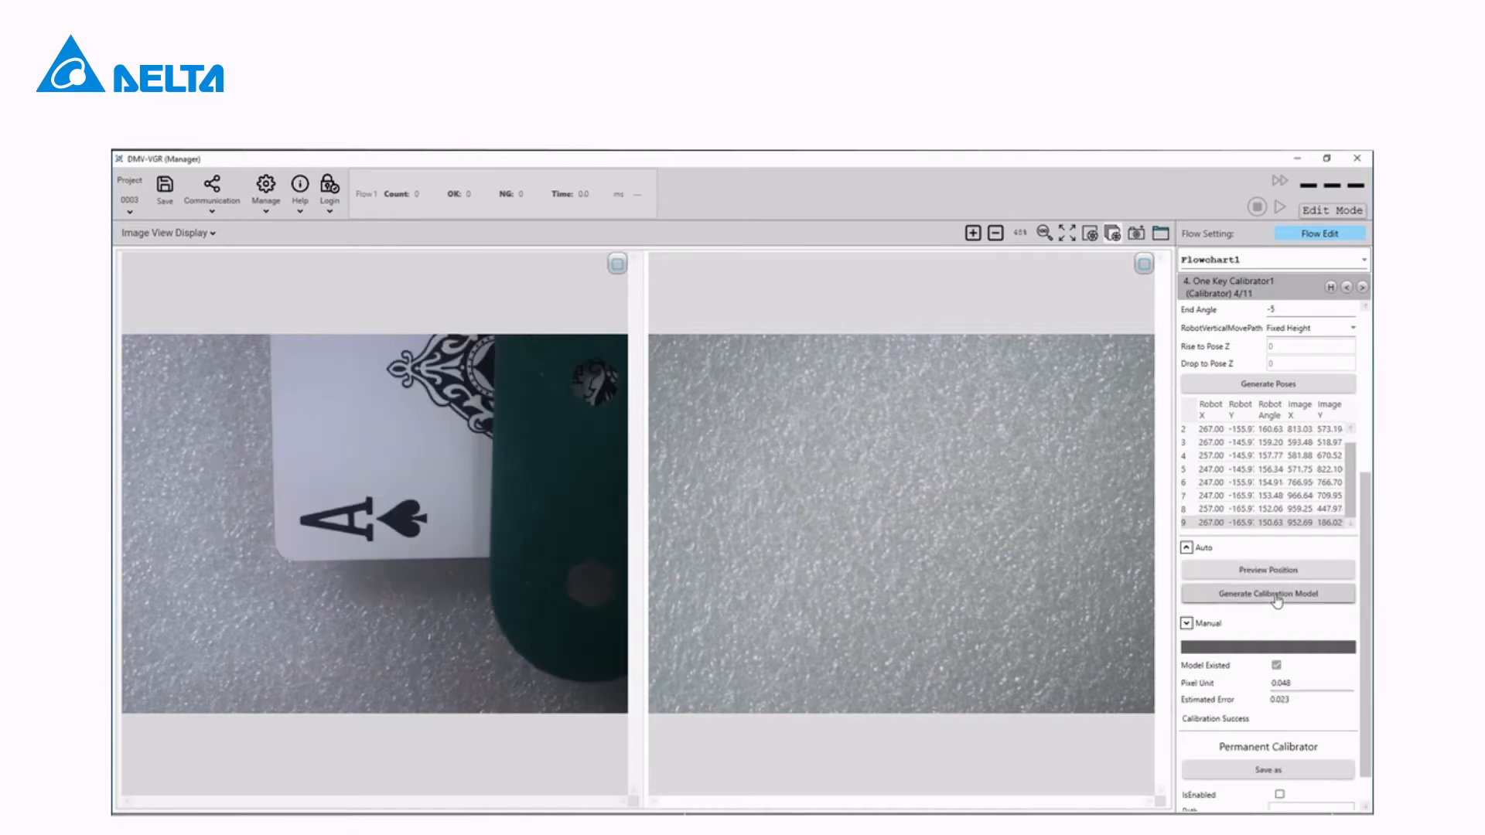
pyautogui.moveTo(1365, 618); pyautogui.dragTo(1366, 663)
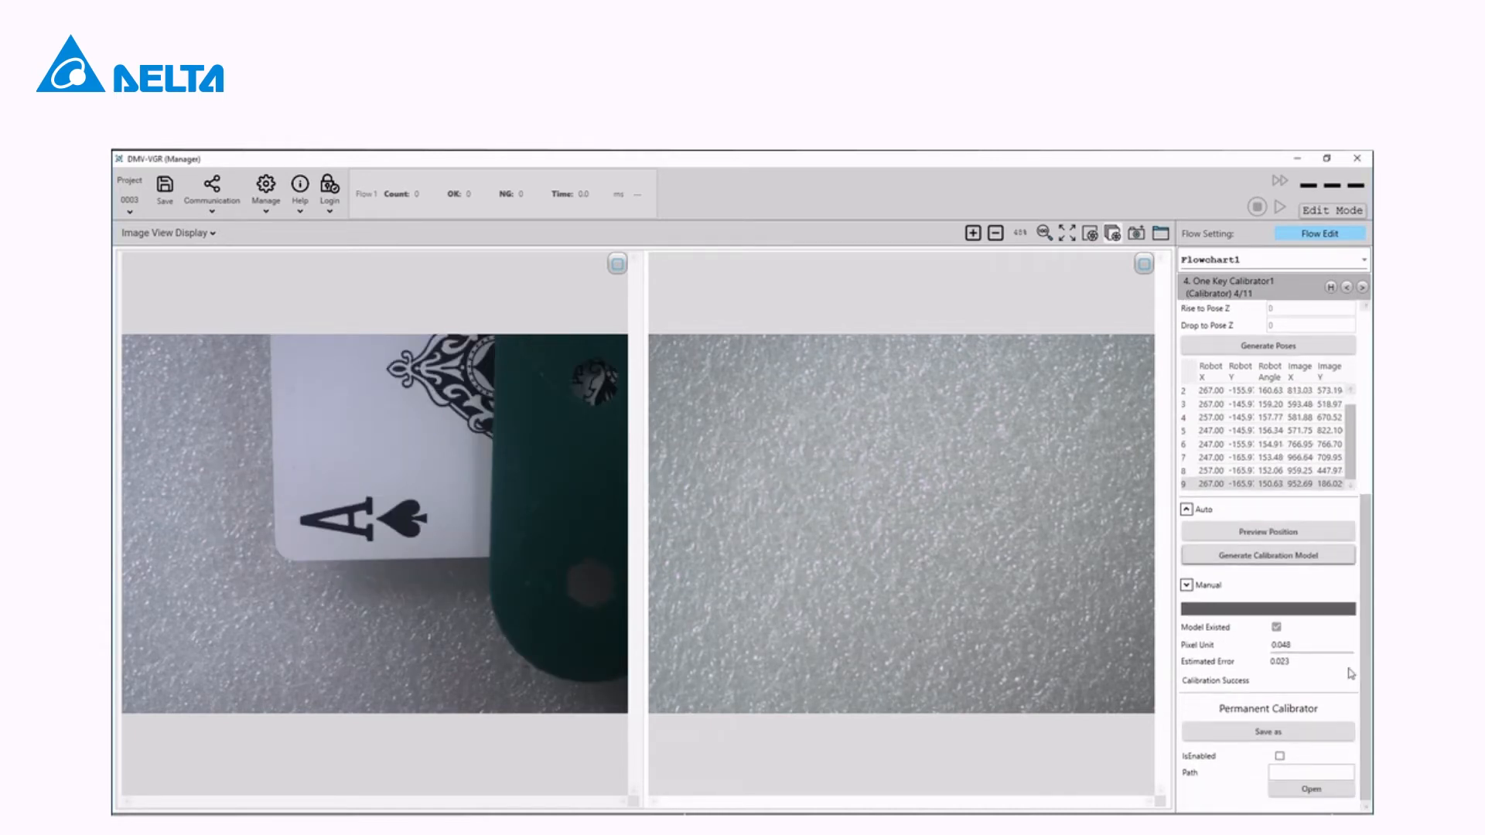
pyautogui.click(1331, 288)
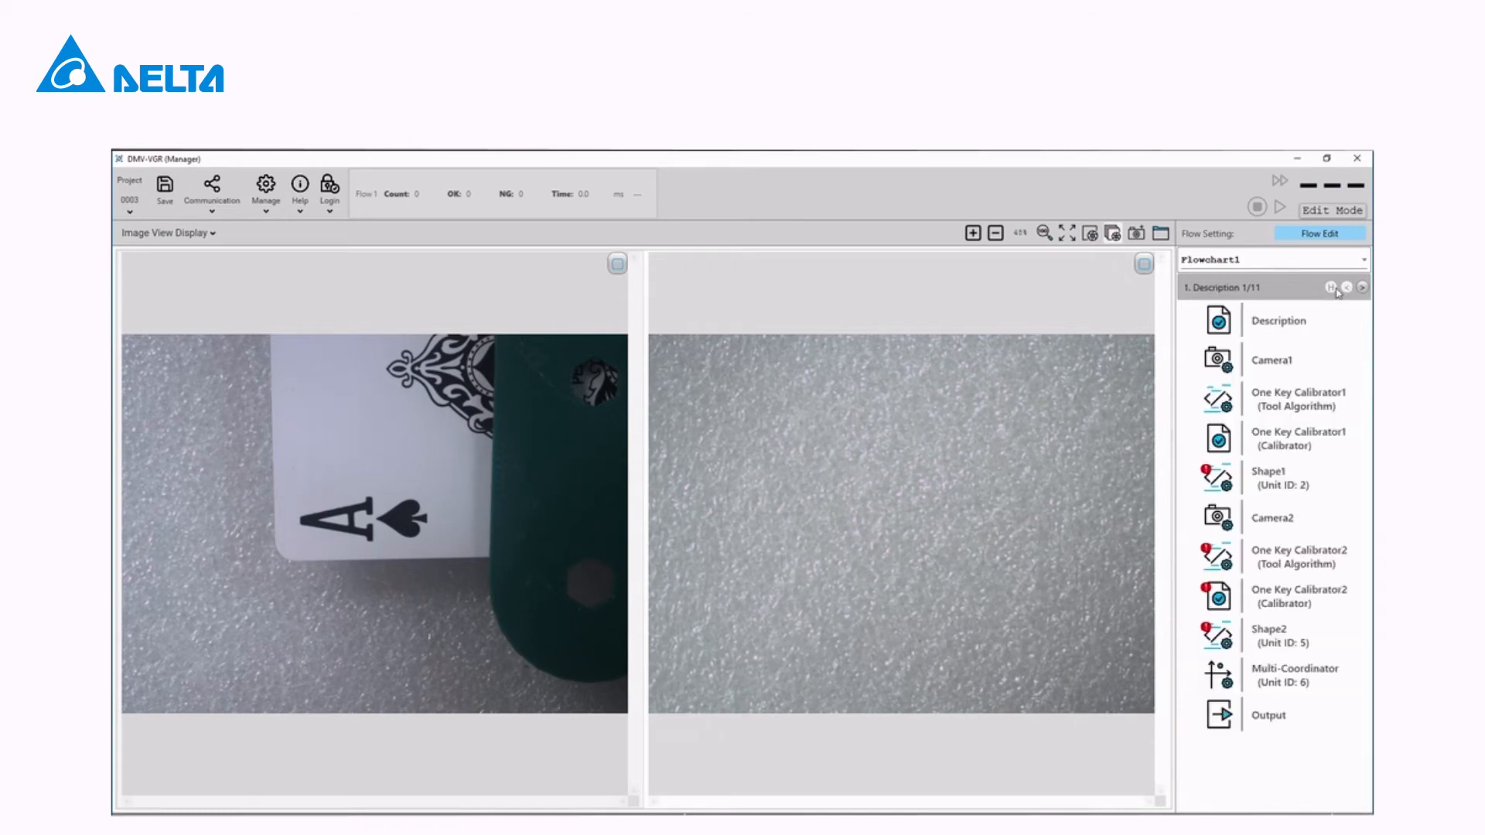
# - Hide the inspection region of One Key Calibrator2's tool algorithm and set its pattern region shape to RotatingRectangle
pyautogui.doubleClick(1268, 567)
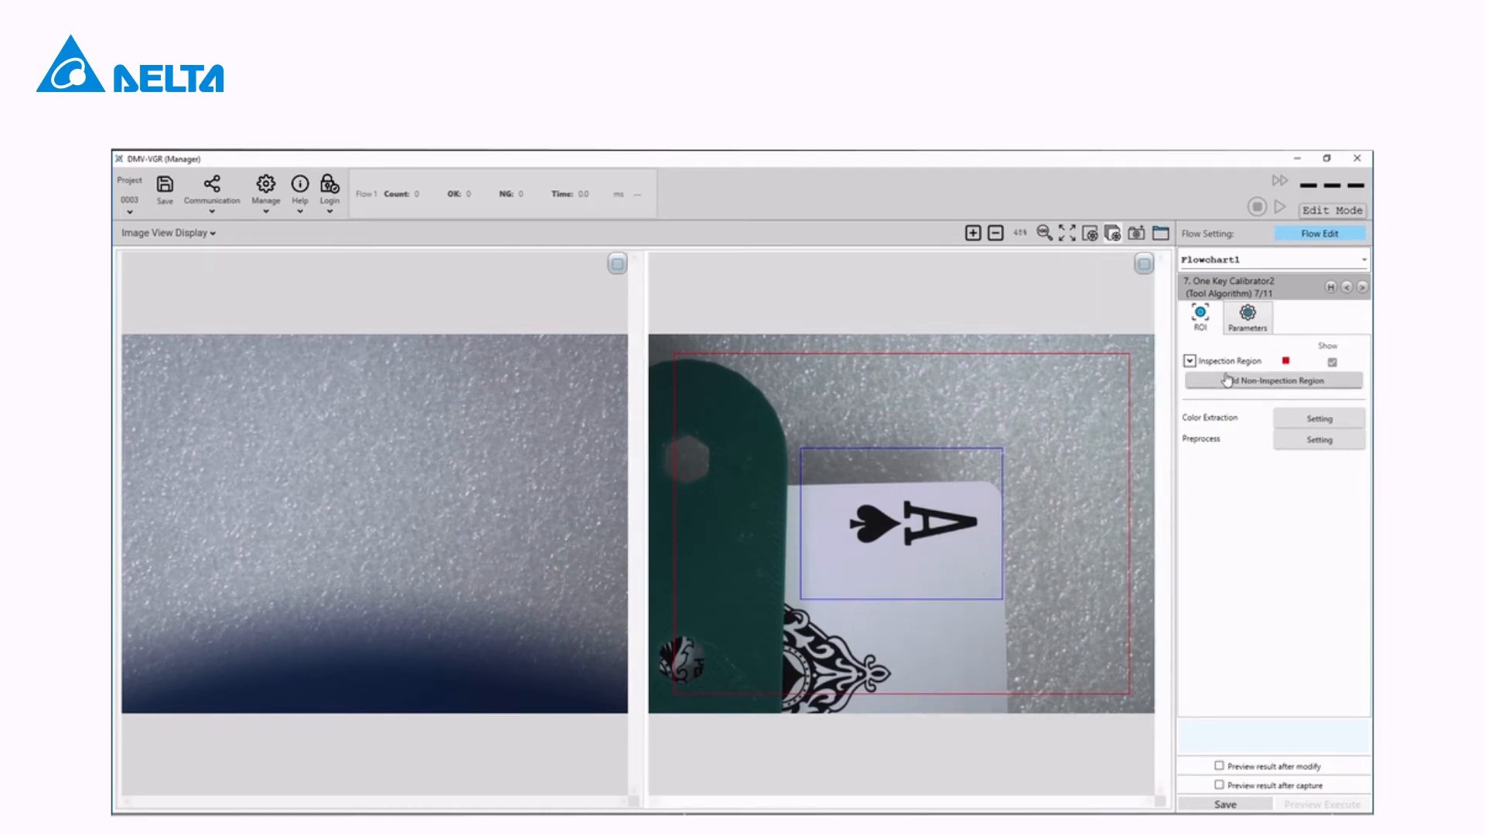
pyautogui.click(1331, 363)
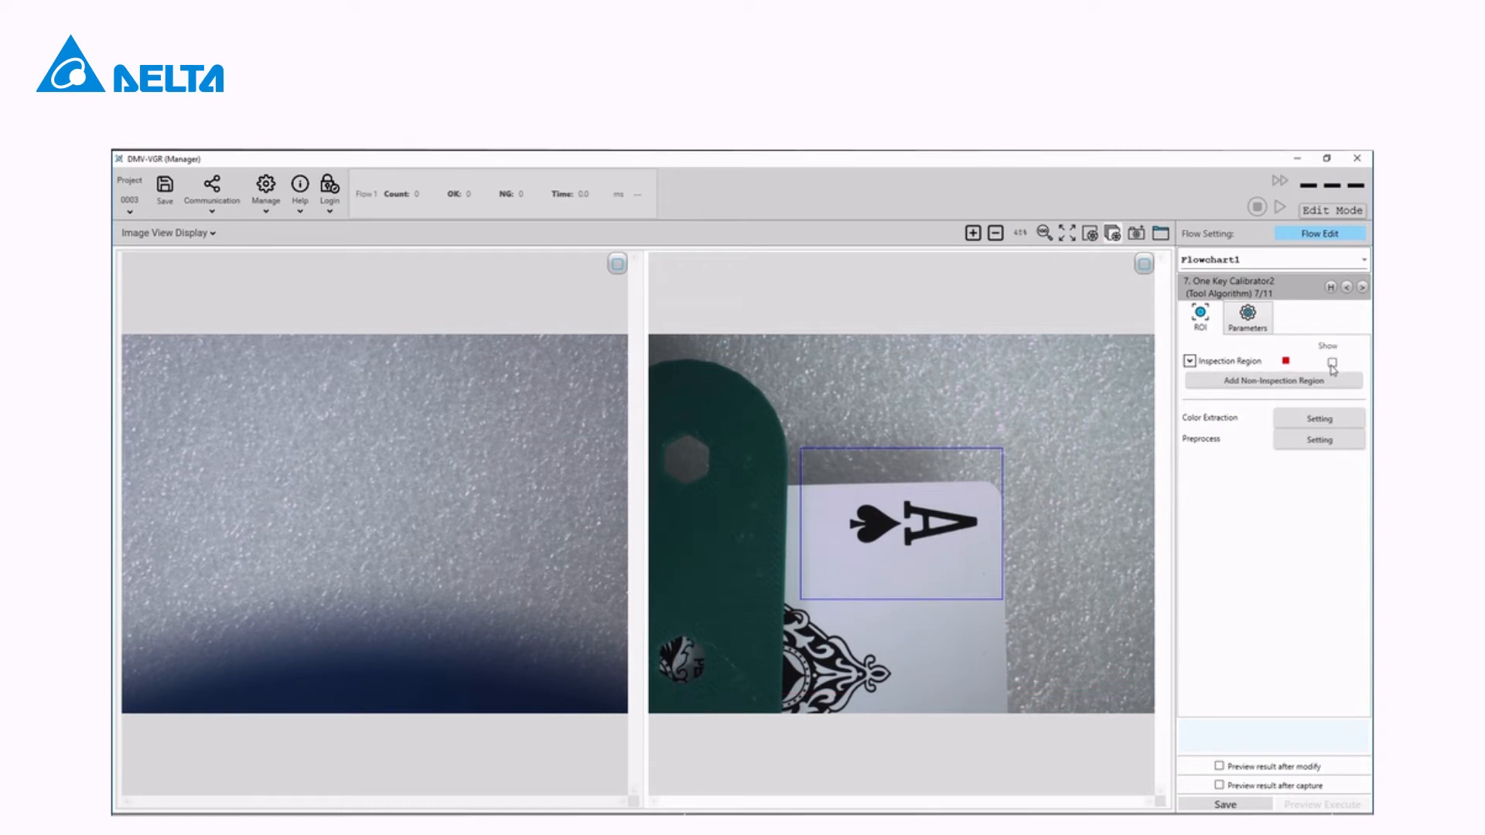
pyautogui.click(1258, 328)
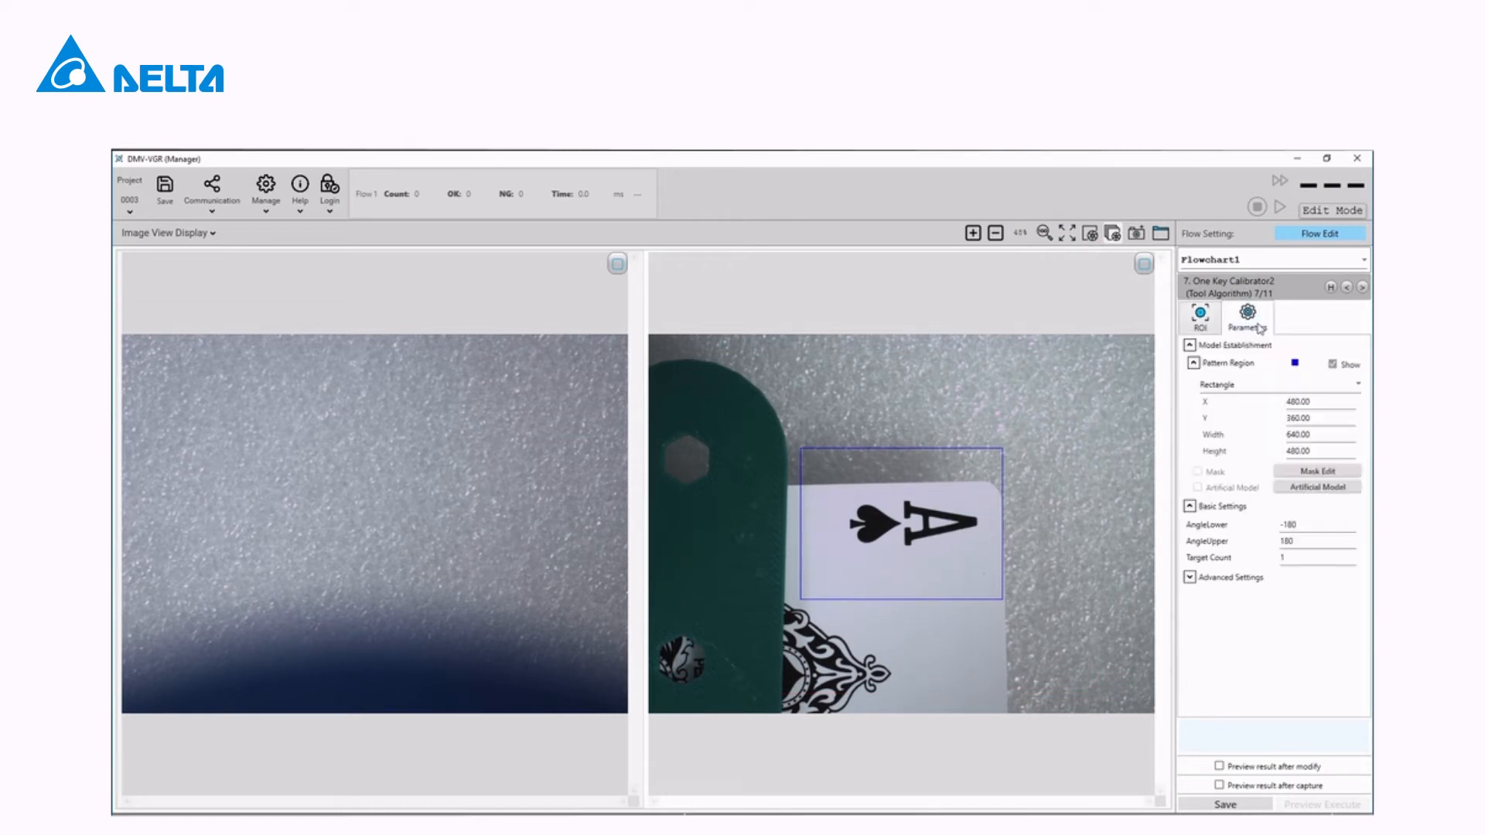
pyautogui.click(1220, 389)
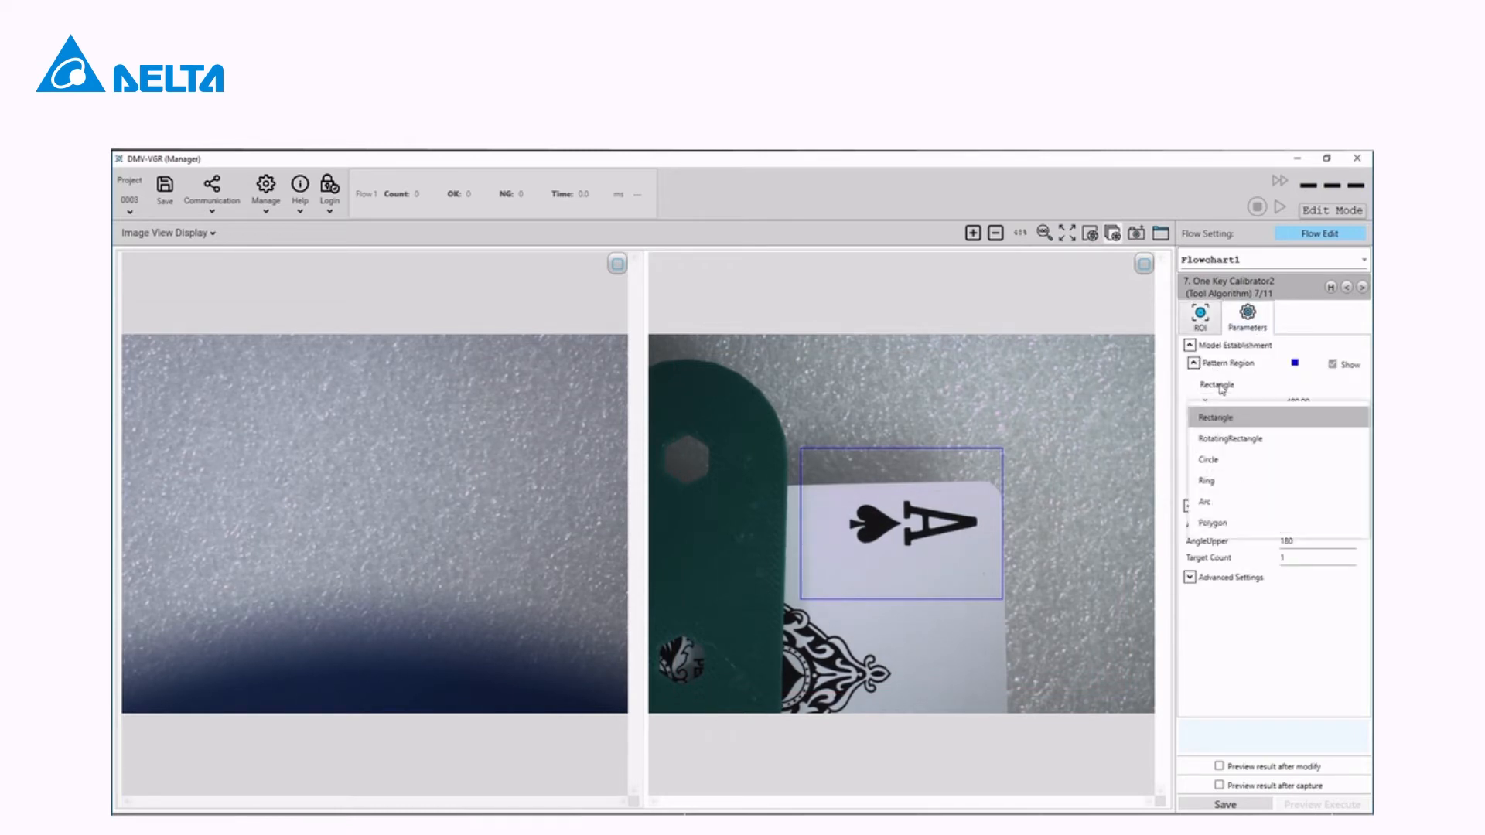
pyautogui.click(1224, 431)
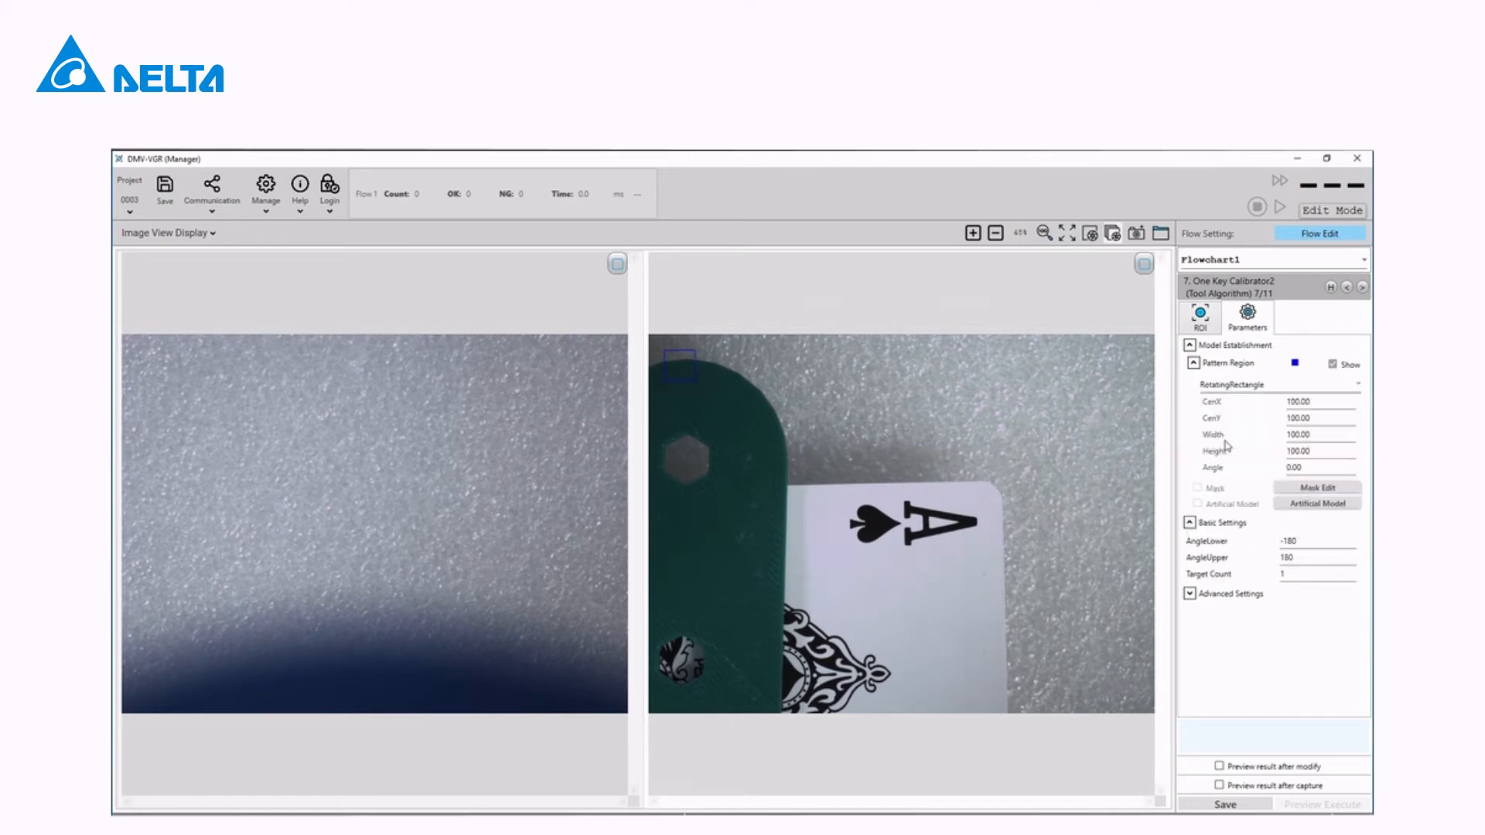
# - Fit the rotating pattern region around the card's A and spade symbol, about 472 by 177, and save the pattern model
pyautogui.moveTo(681, 368); pyautogui.dragTo(986, 494)
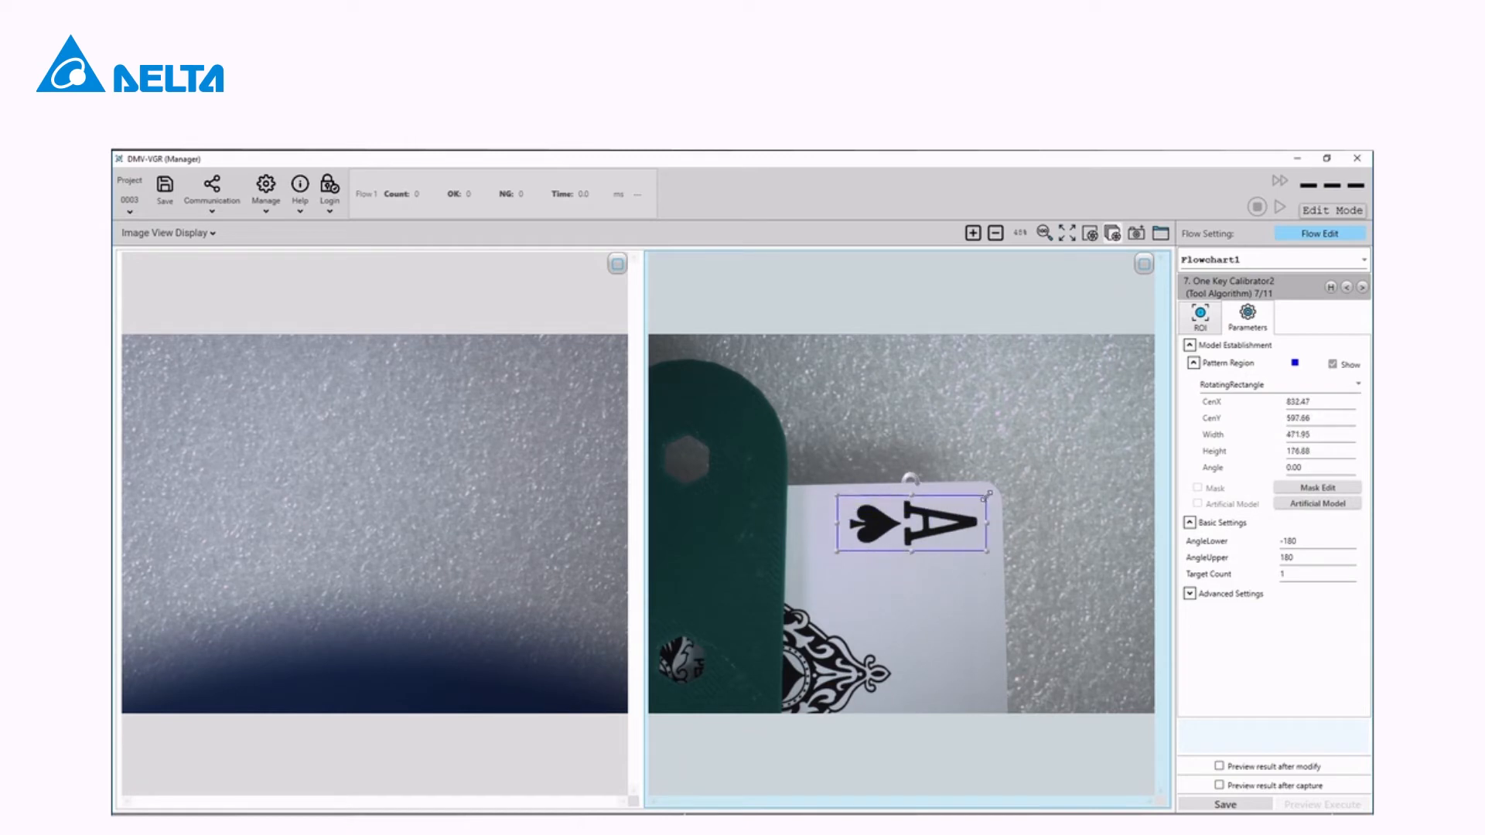
pyautogui.click(1013, 530)
pyautogui.click(1203, 806)
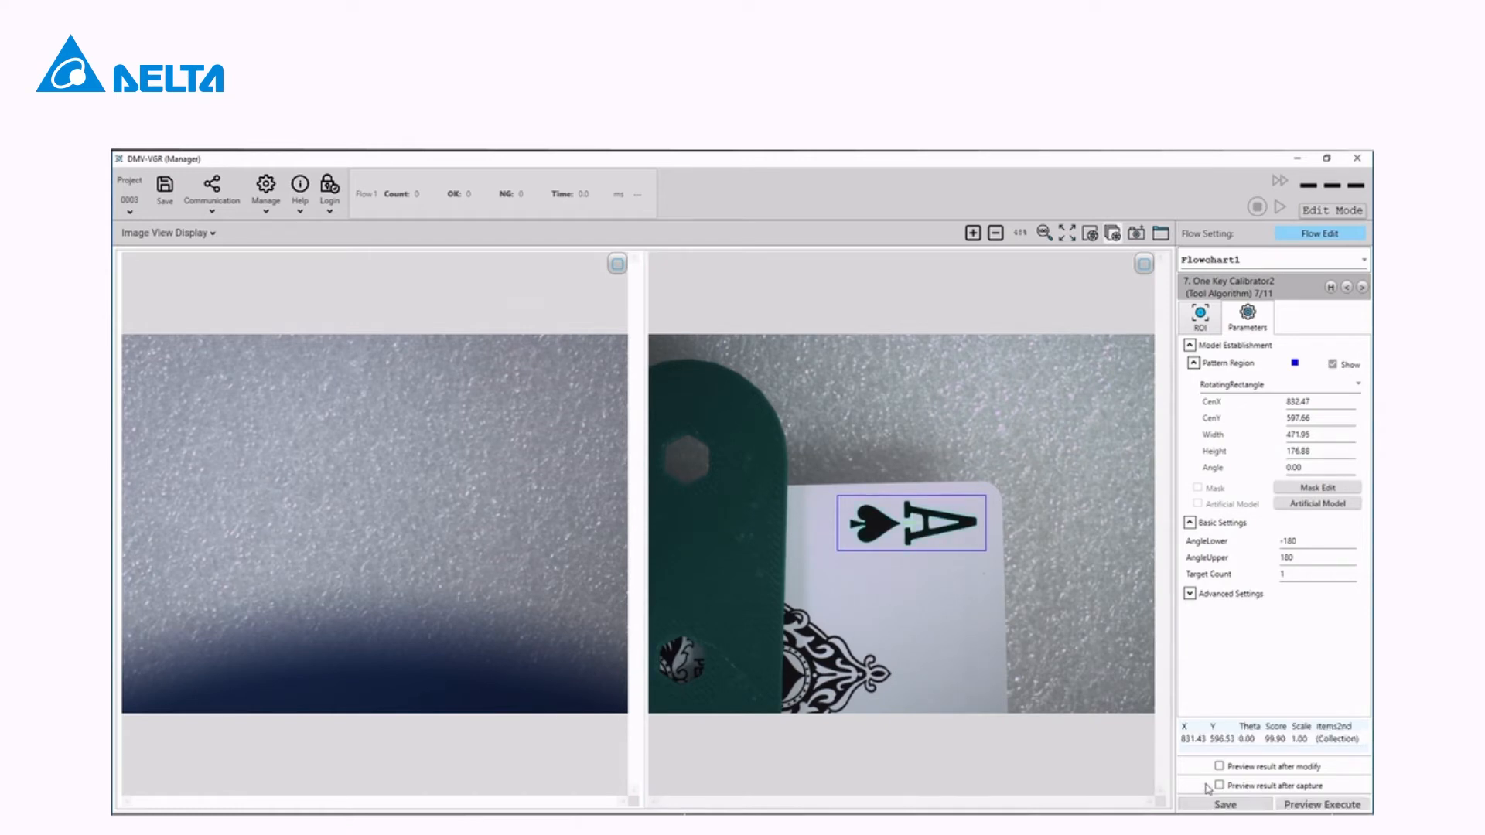
# - Set One Key Calibrator2's motion type to Dependent offset and angle and take the start position from the robot pose
pyautogui.click(1363, 288)
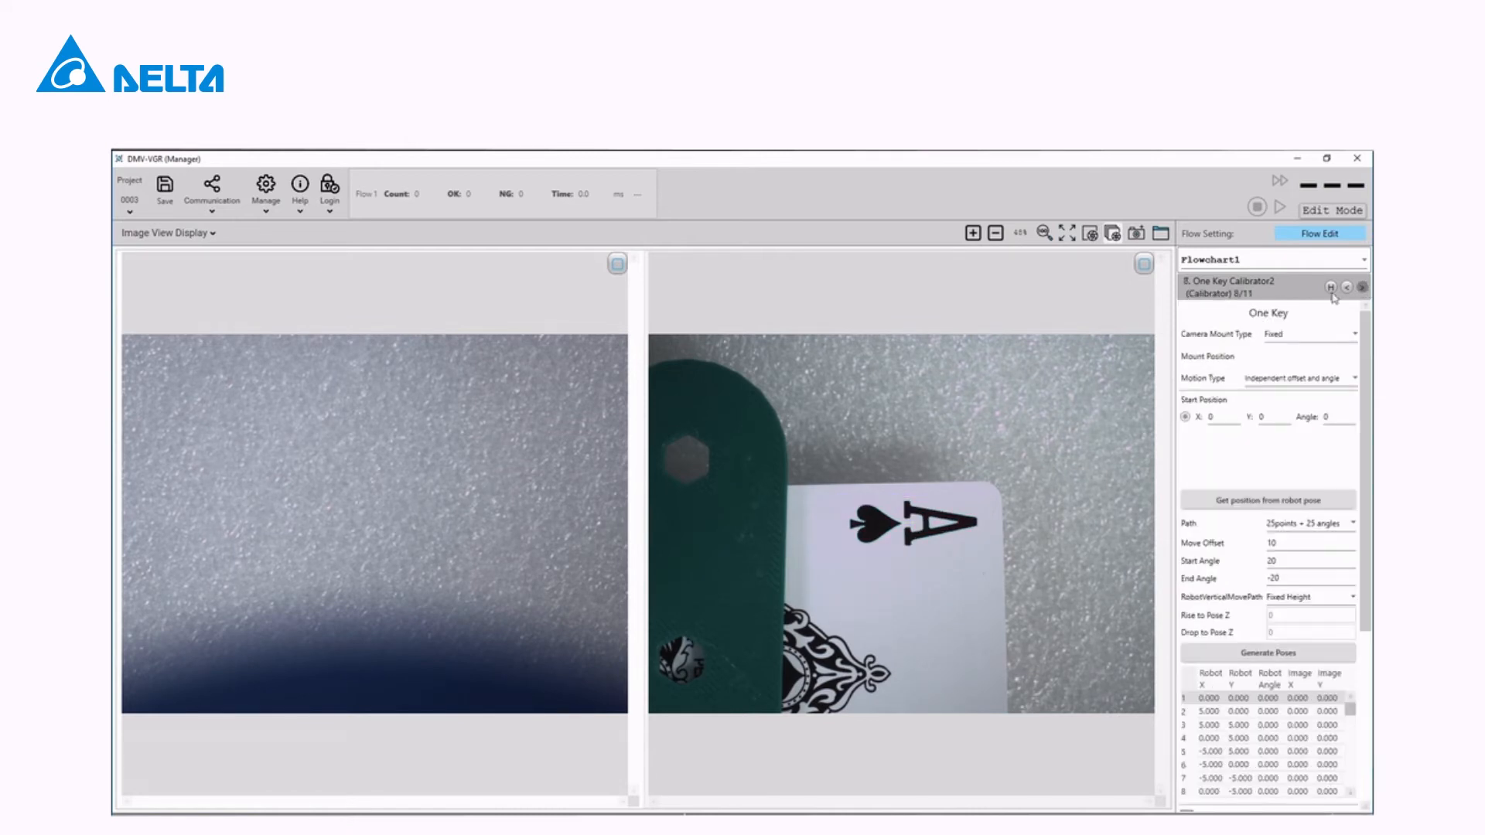
pyautogui.click(1298, 343)
pyautogui.click(1298, 343)
pyautogui.click(1294, 386)
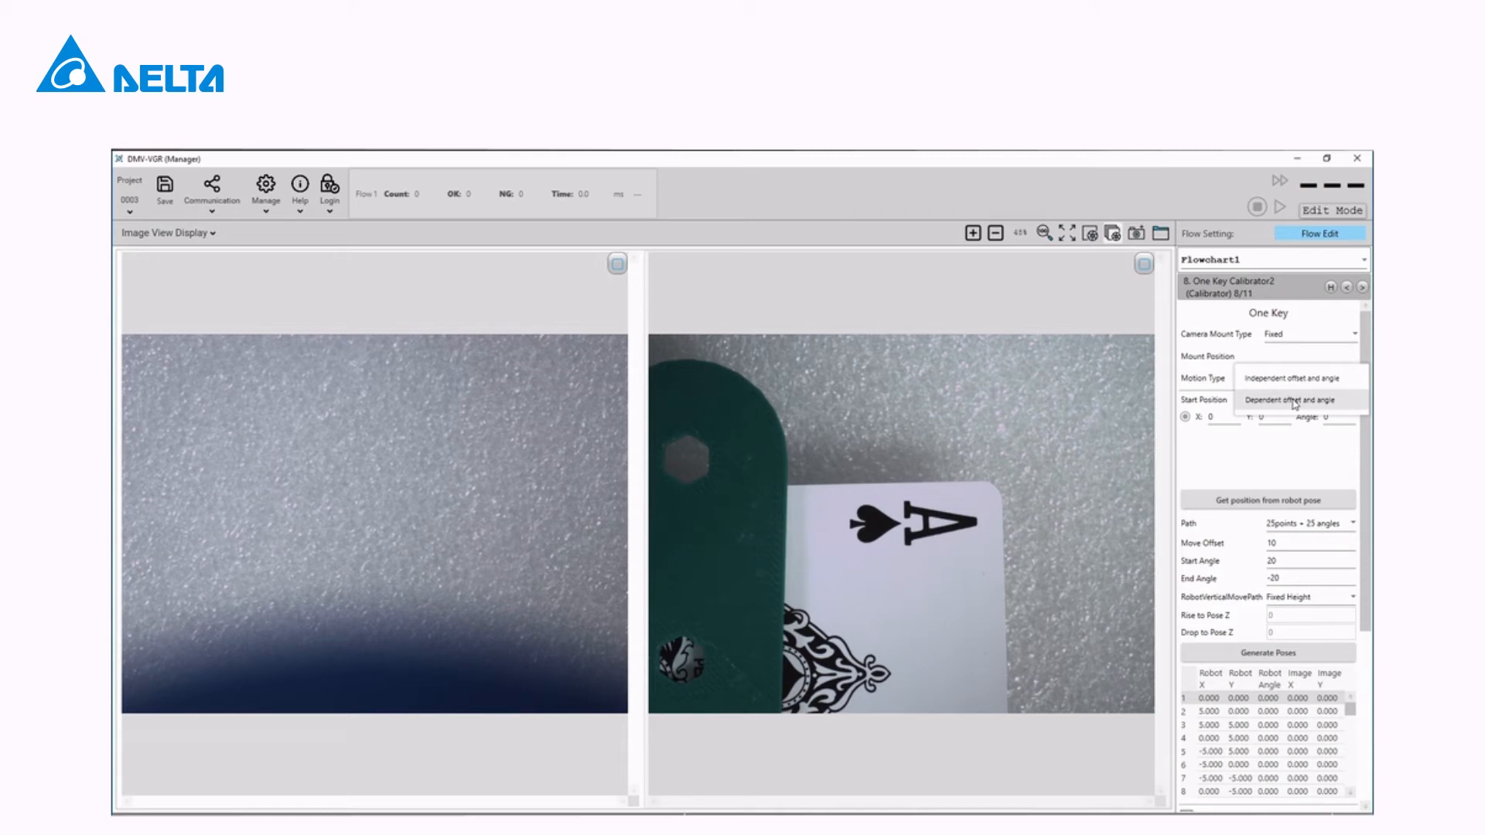
pyautogui.click(1295, 400)
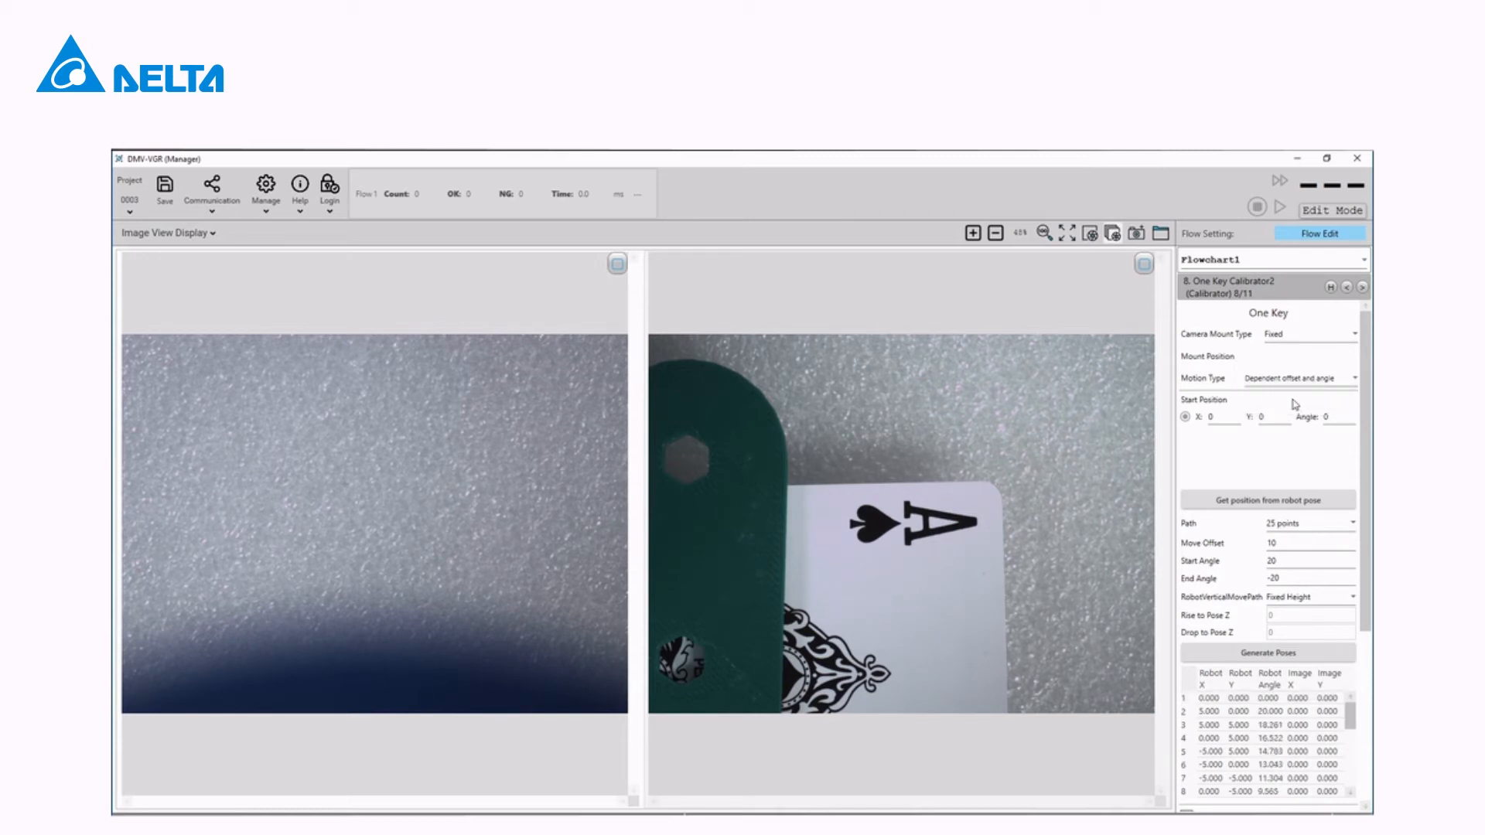
pyautogui.click(1264, 503)
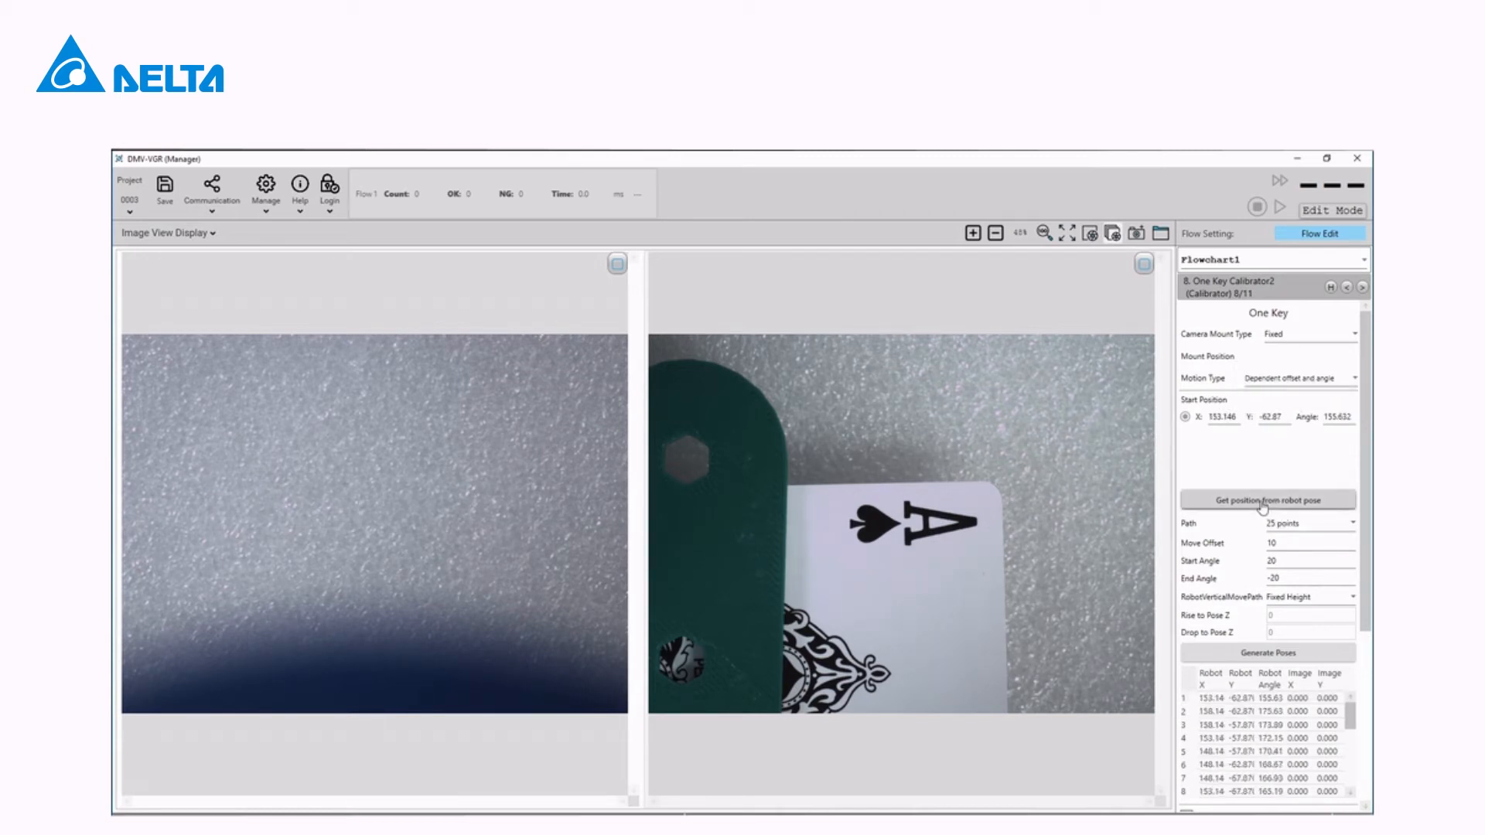
# - Set One Key Calibrator2's path to 9 points with start angle 5 and end angle -5, and generate the poses
pyautogui.click(1302, 529)
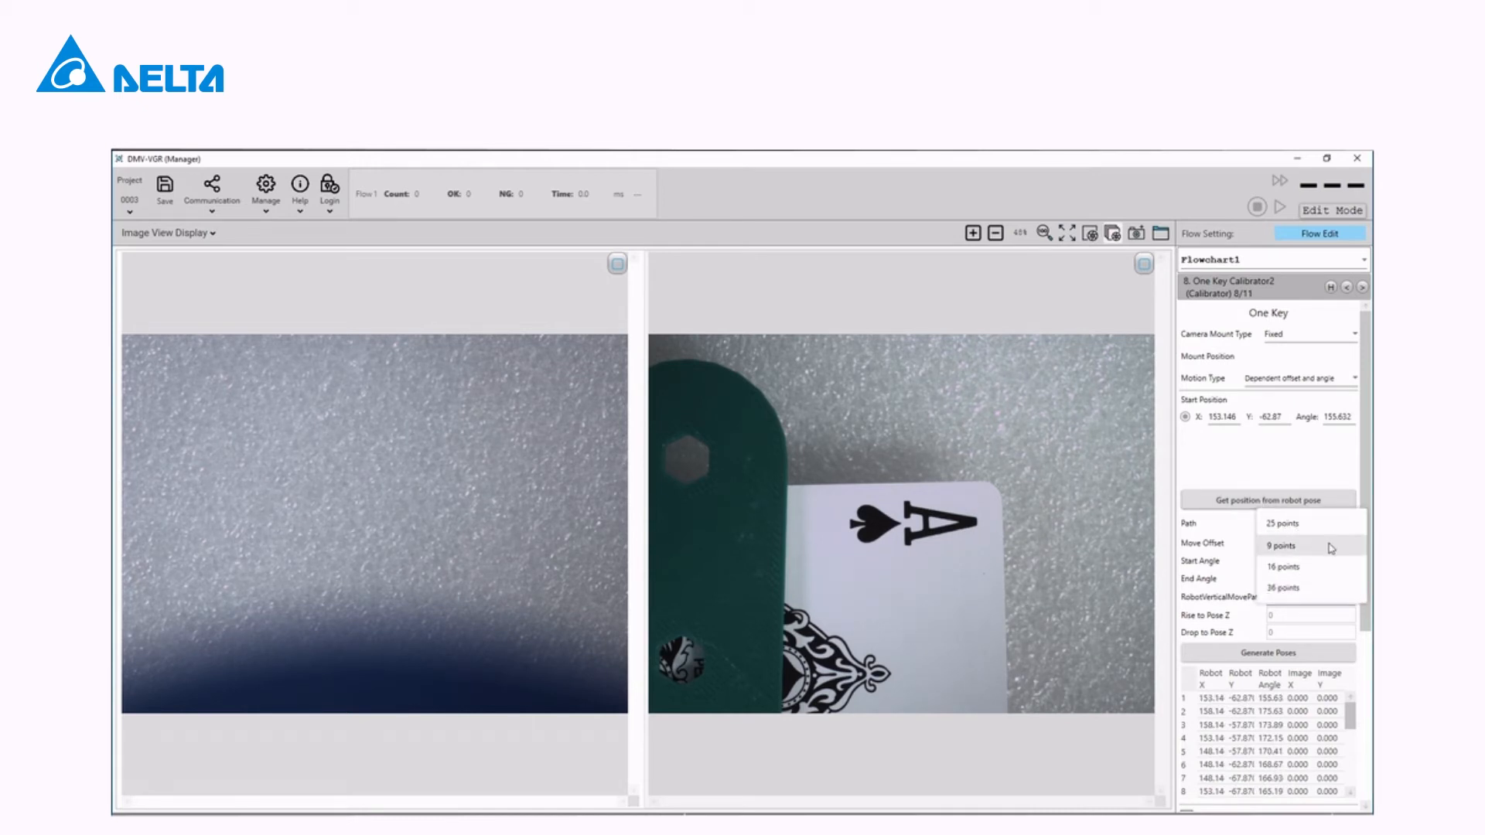
pyautogui.click(1330, 547)
pyautogui.doubleClick(1319, 558)
pyautogui.write('5')
pyautogui.press('Tab')
pyautogui.write('-5')
pyautogui.scroll(-3, 1365, 599)
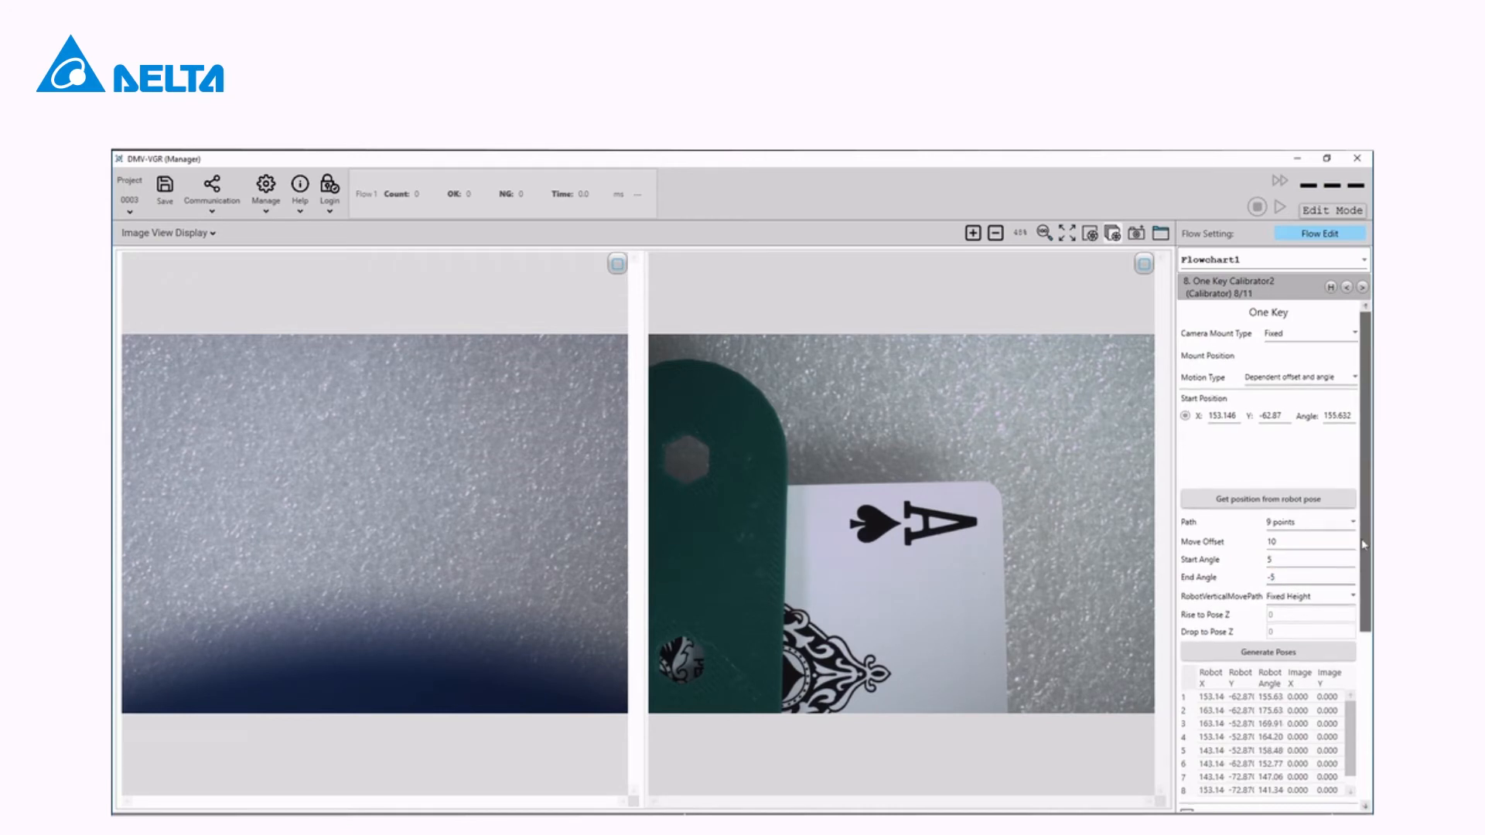
pyautogui.scroll(-1, 1365, 599)
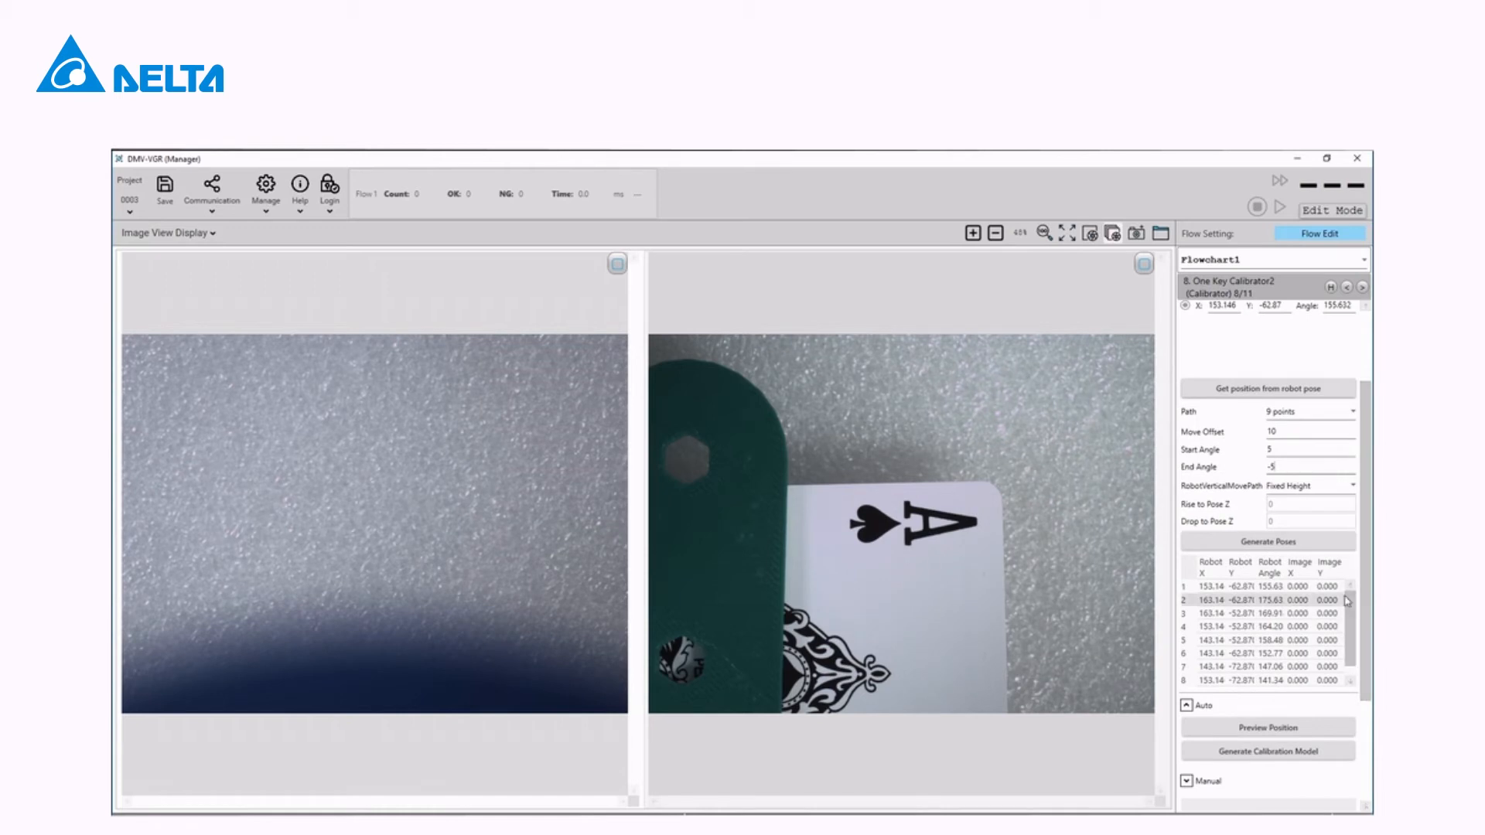
pyautogui.click(1245, 551)
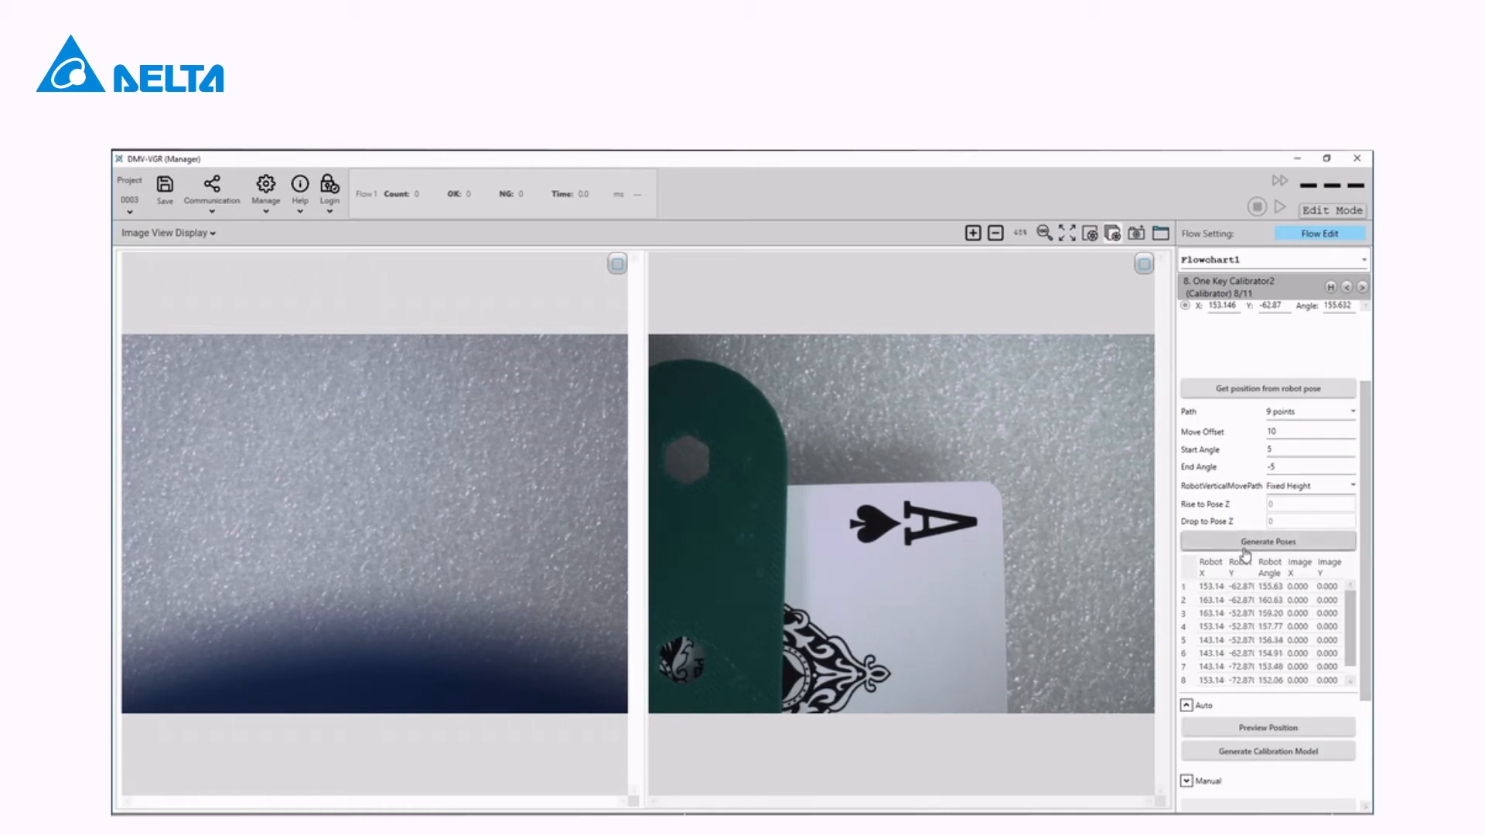
# - Generate One Key Calibrator2's calibration model automatically, check the calibration result and return to the flow overview
pyautogui.scroll(-2, 1364, 568)
pyautogui.scroll(-2, 1276, 555)
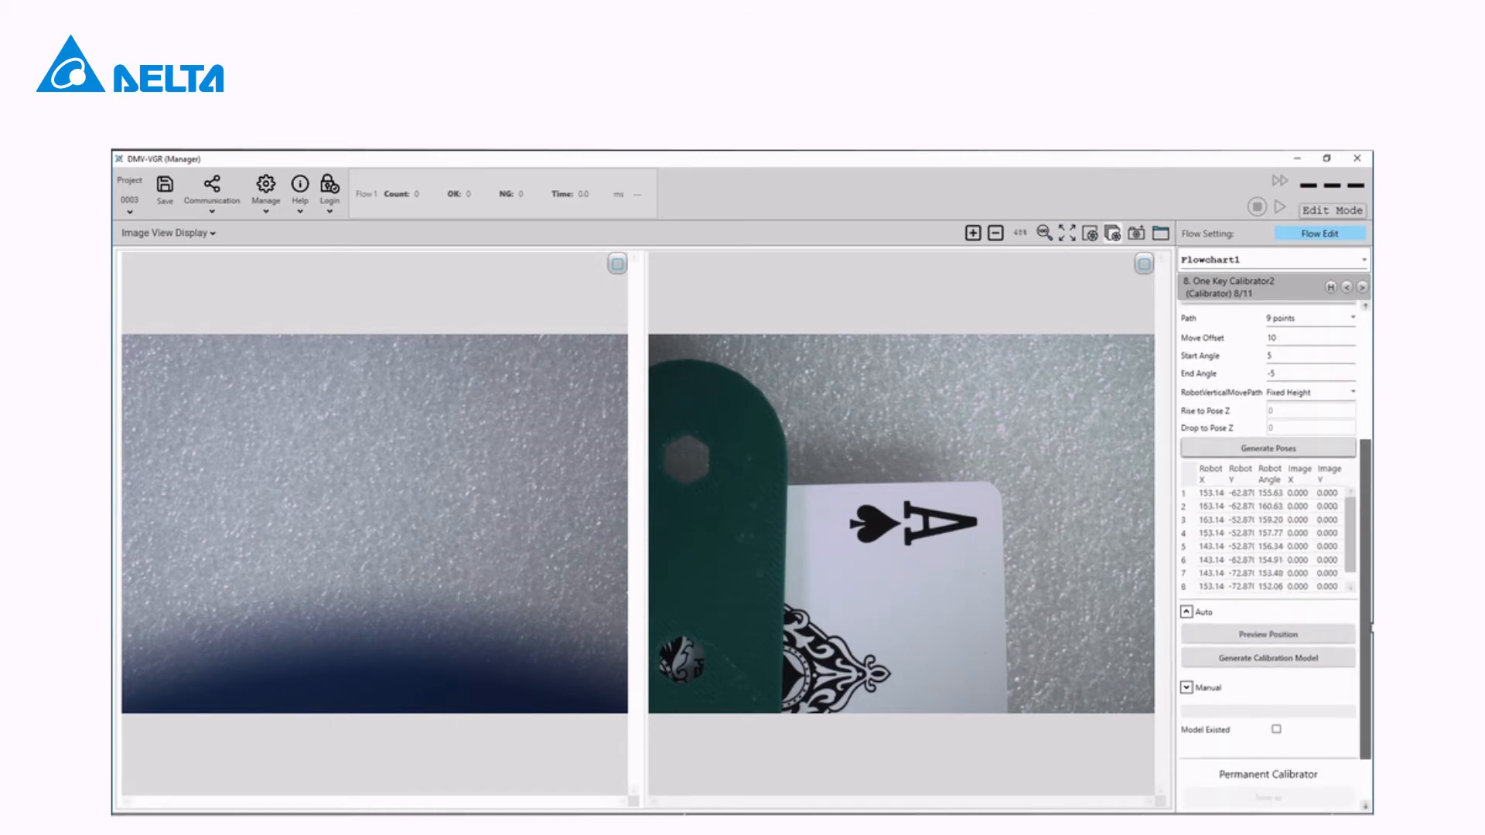
pyautogui.click(1301, 657)
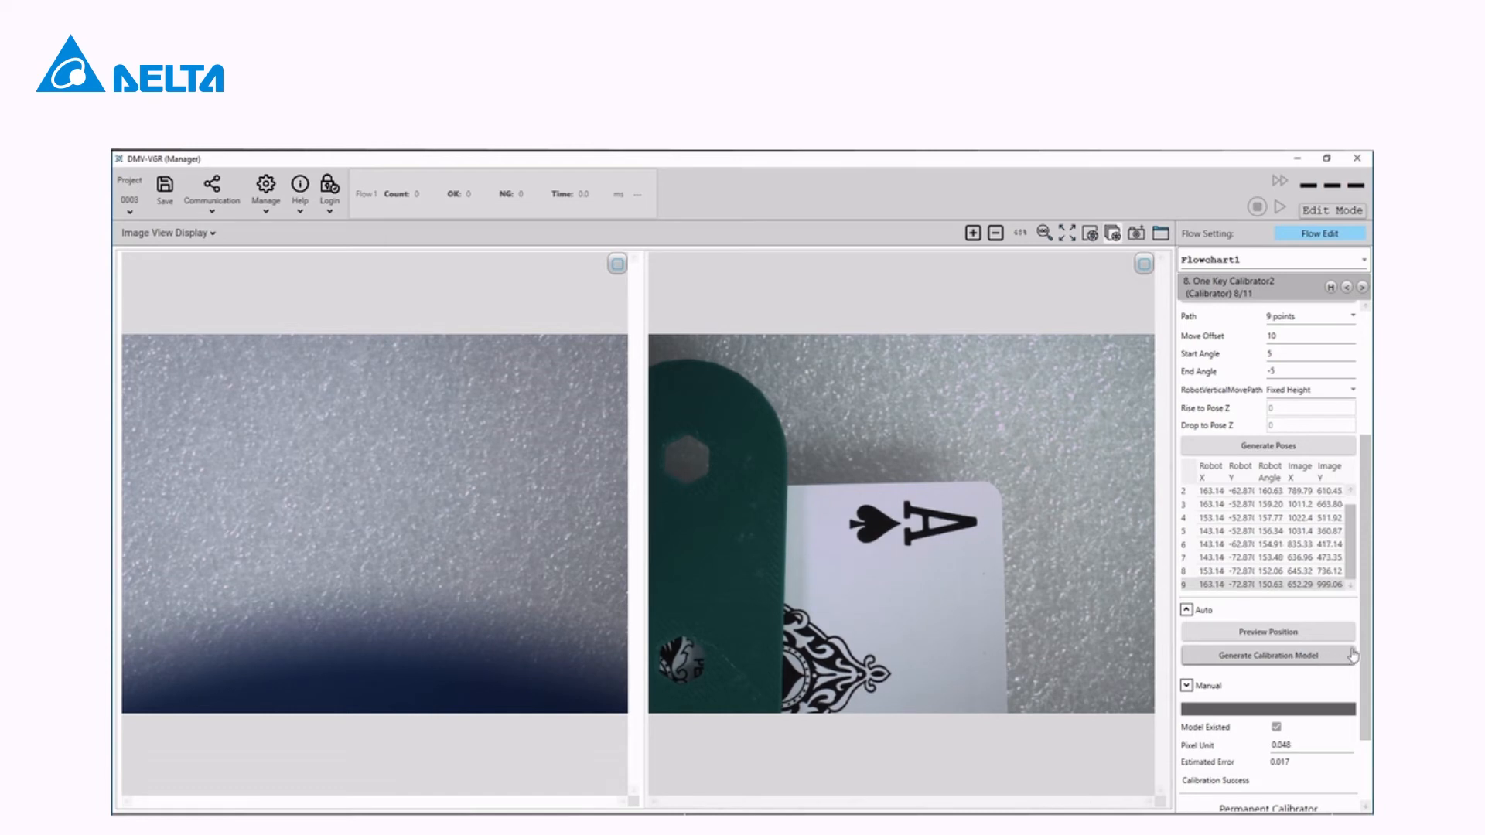
pyautogui.moveTo(1366, 666); pyautogui.dragTo(1365, 727)
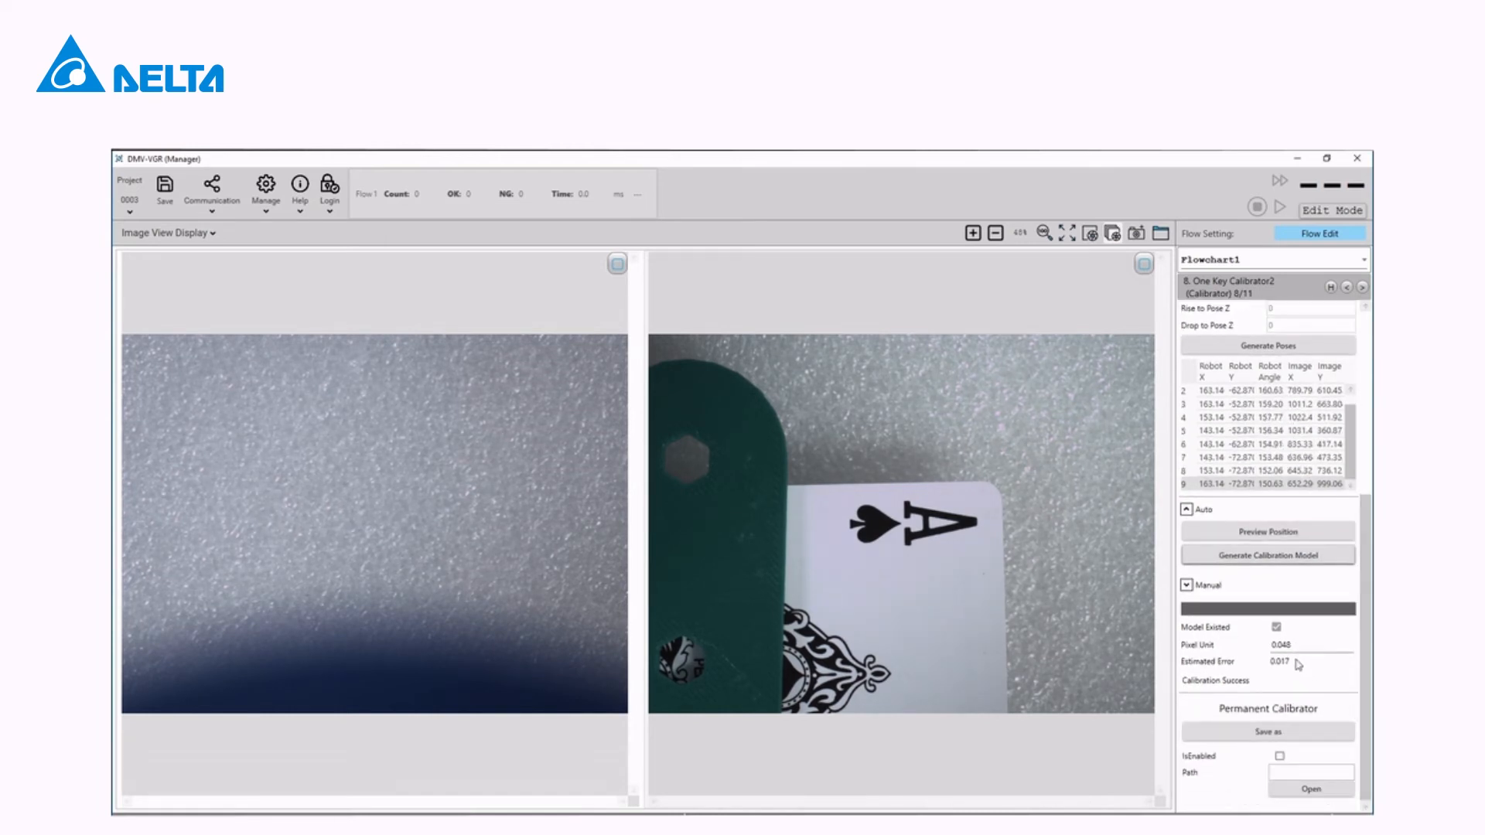
pyautogui.click(1330, 287)
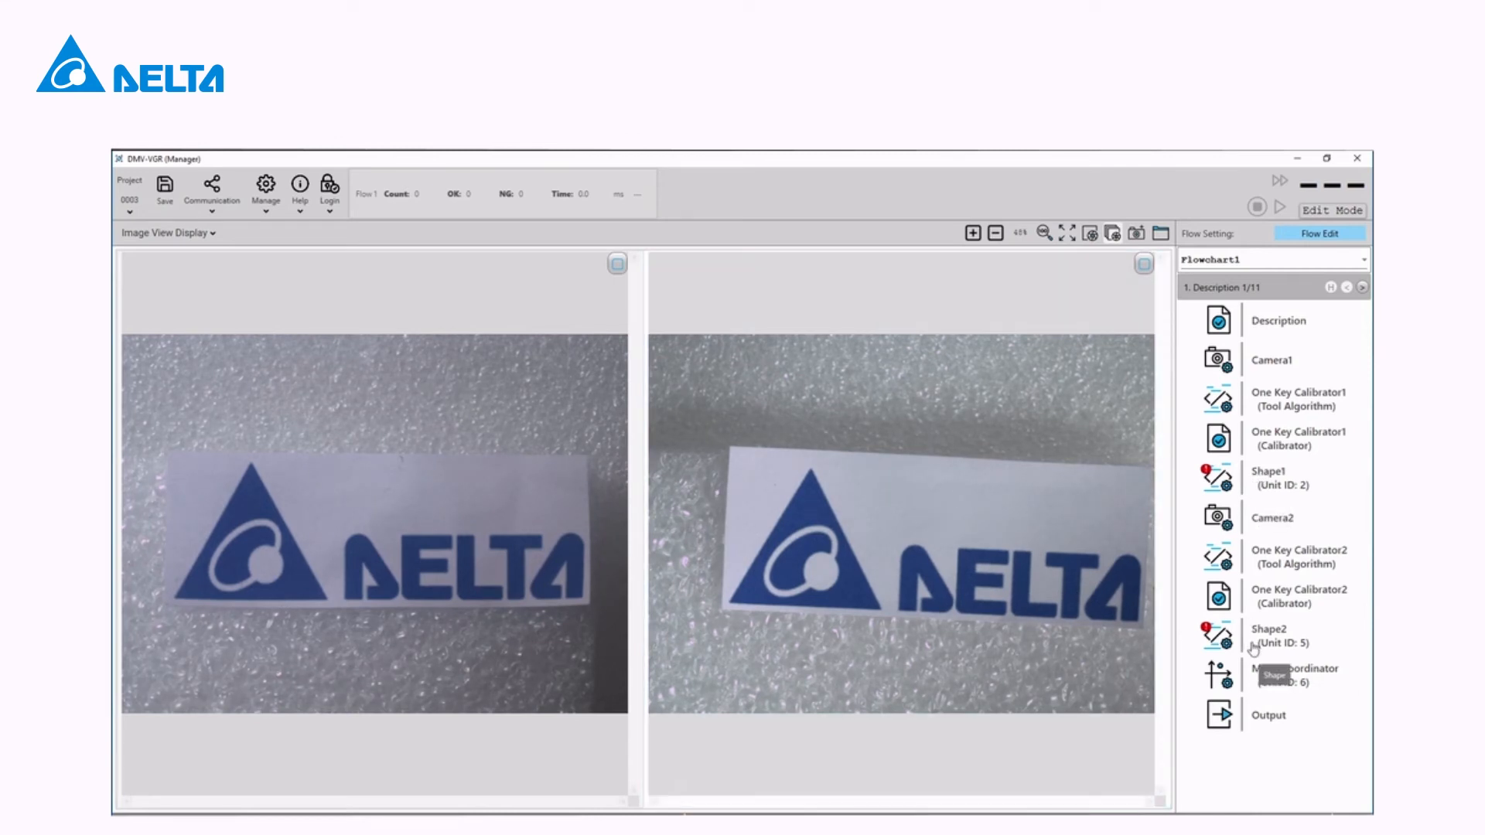
# - In Shape1, hide the inspection region, fit the rectangular pattern region around the DELTA logo, about 1329 by 465, and save the model
pyautogui.doubleClick(1263, 487)
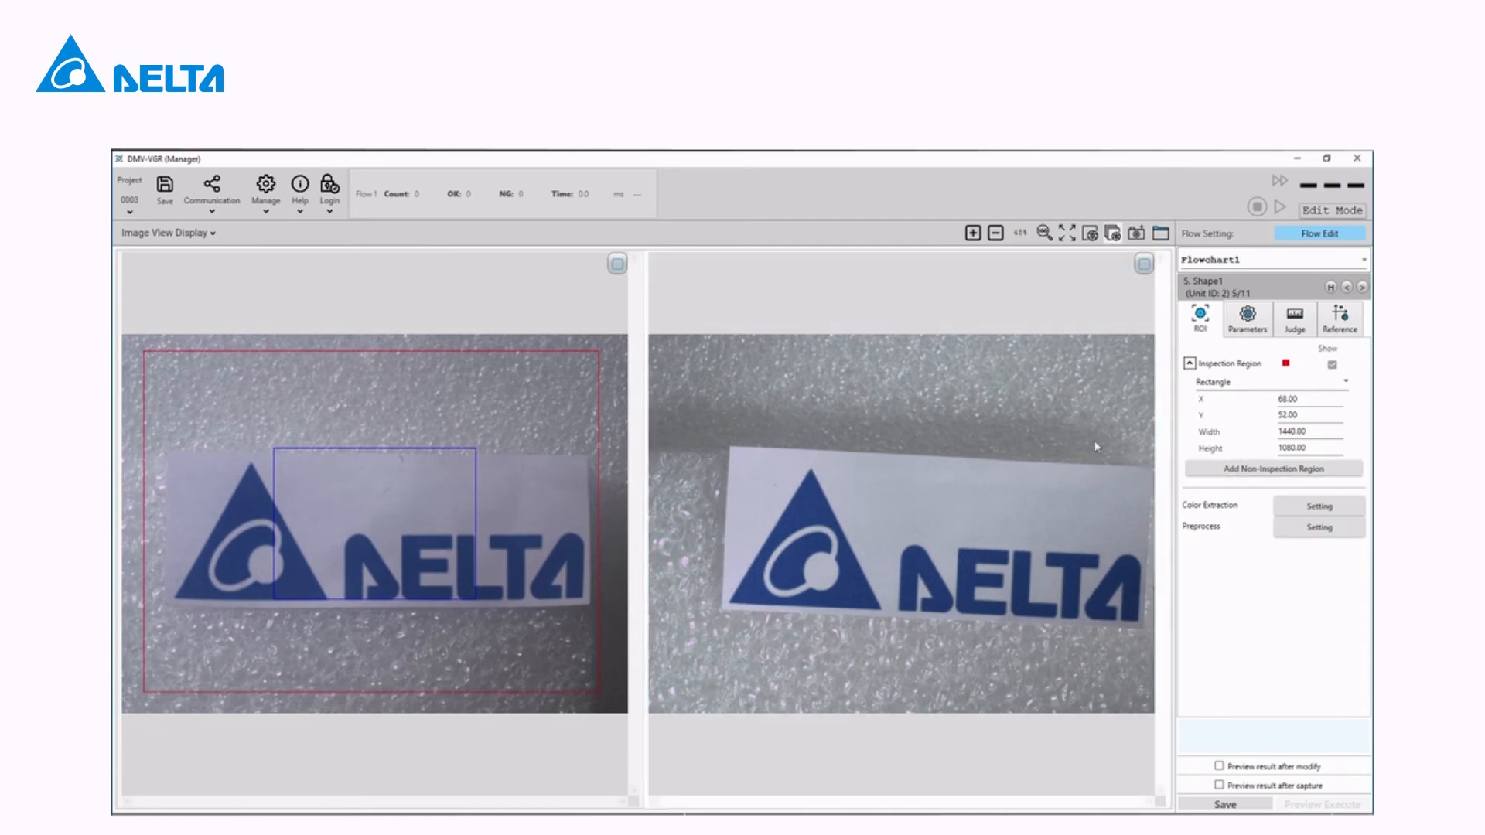
pyautogui.click(1332, 365)
pyautogui.click(1242, 328)
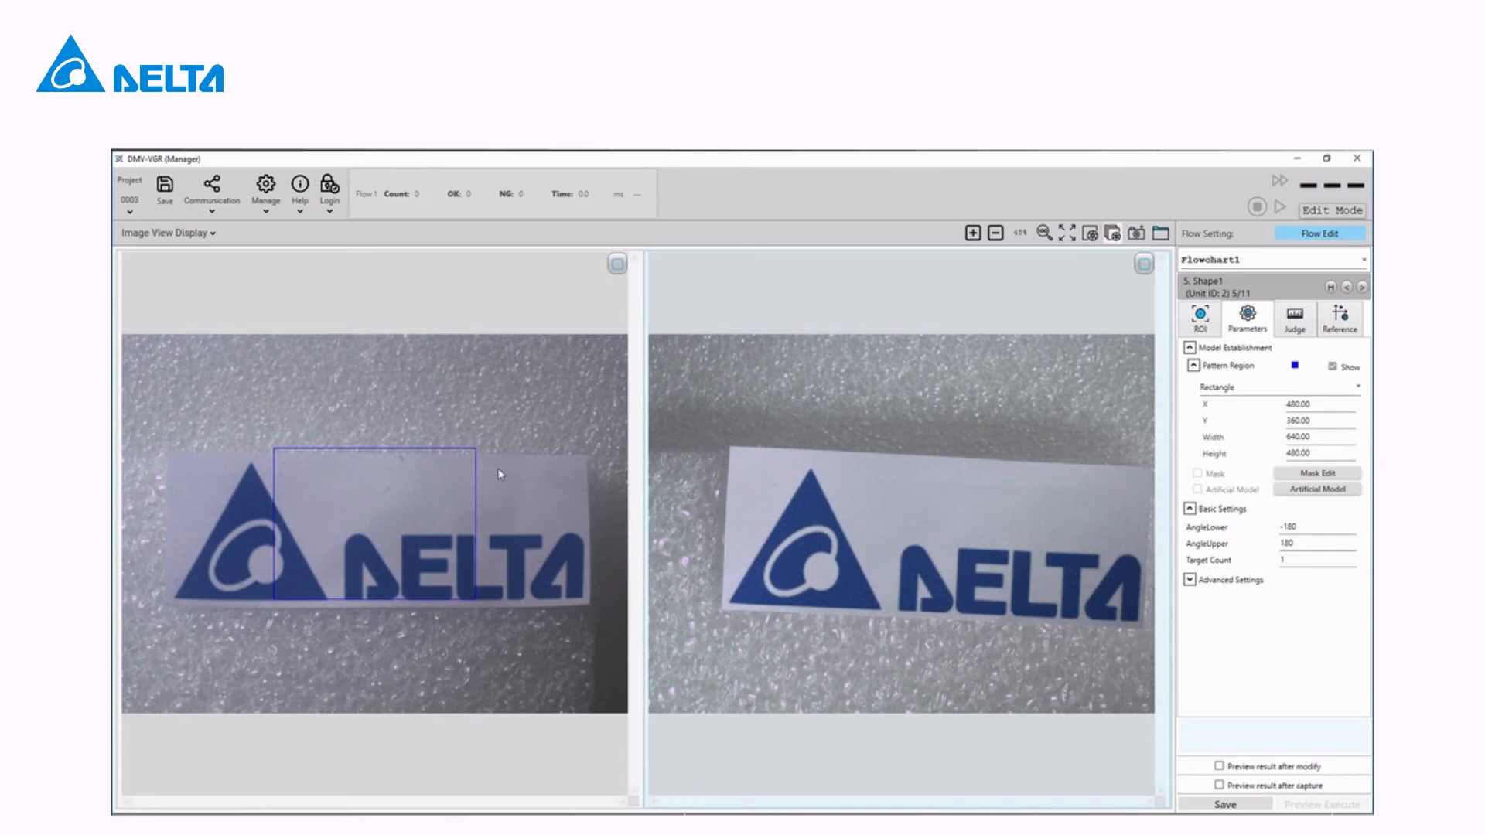
pyautogui.click(476, 463)
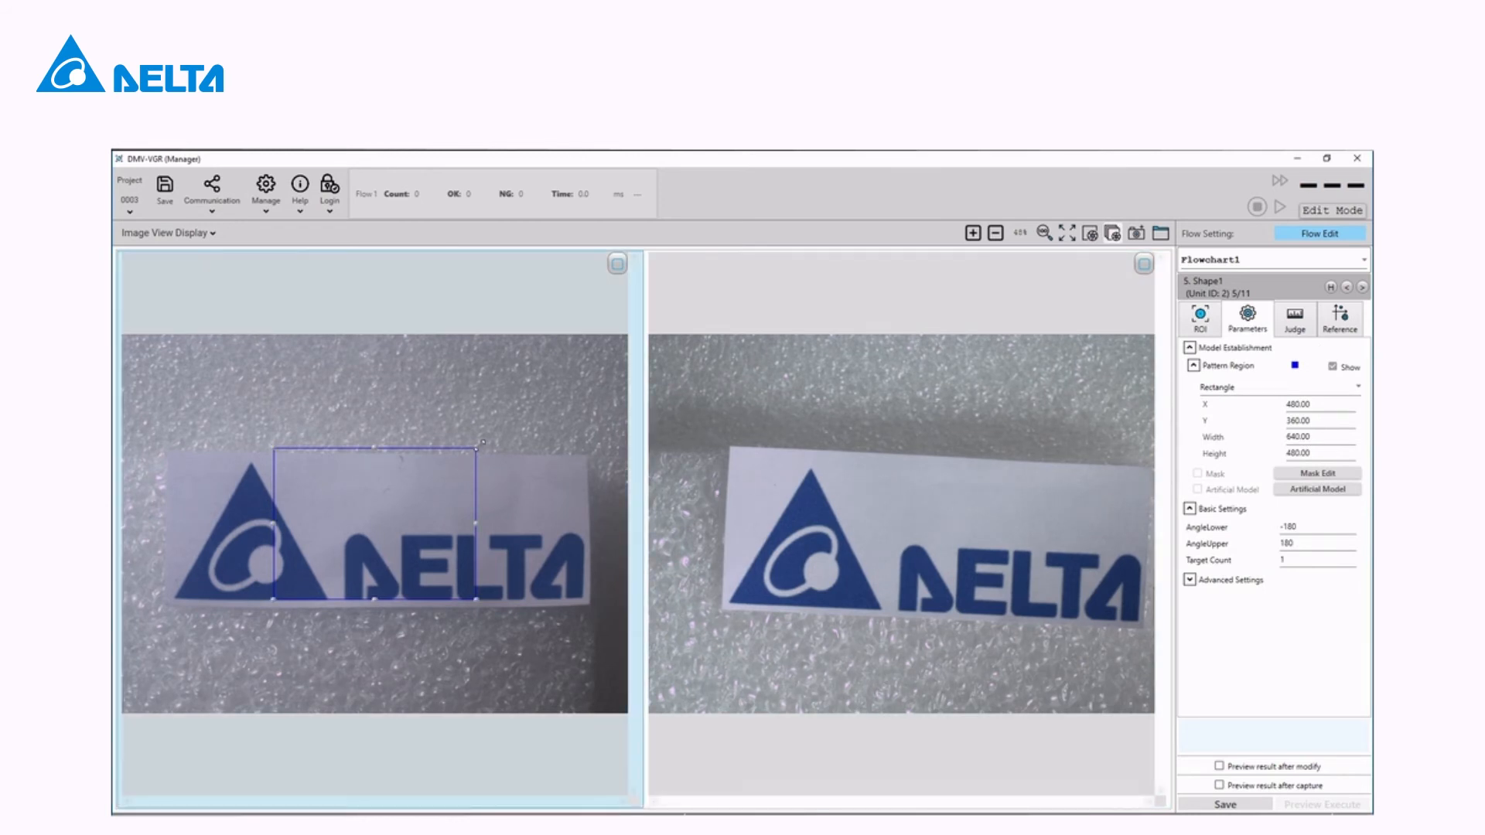
pyautogui.moveTo(481, 443); pyautogui.dragTo(594, 450)
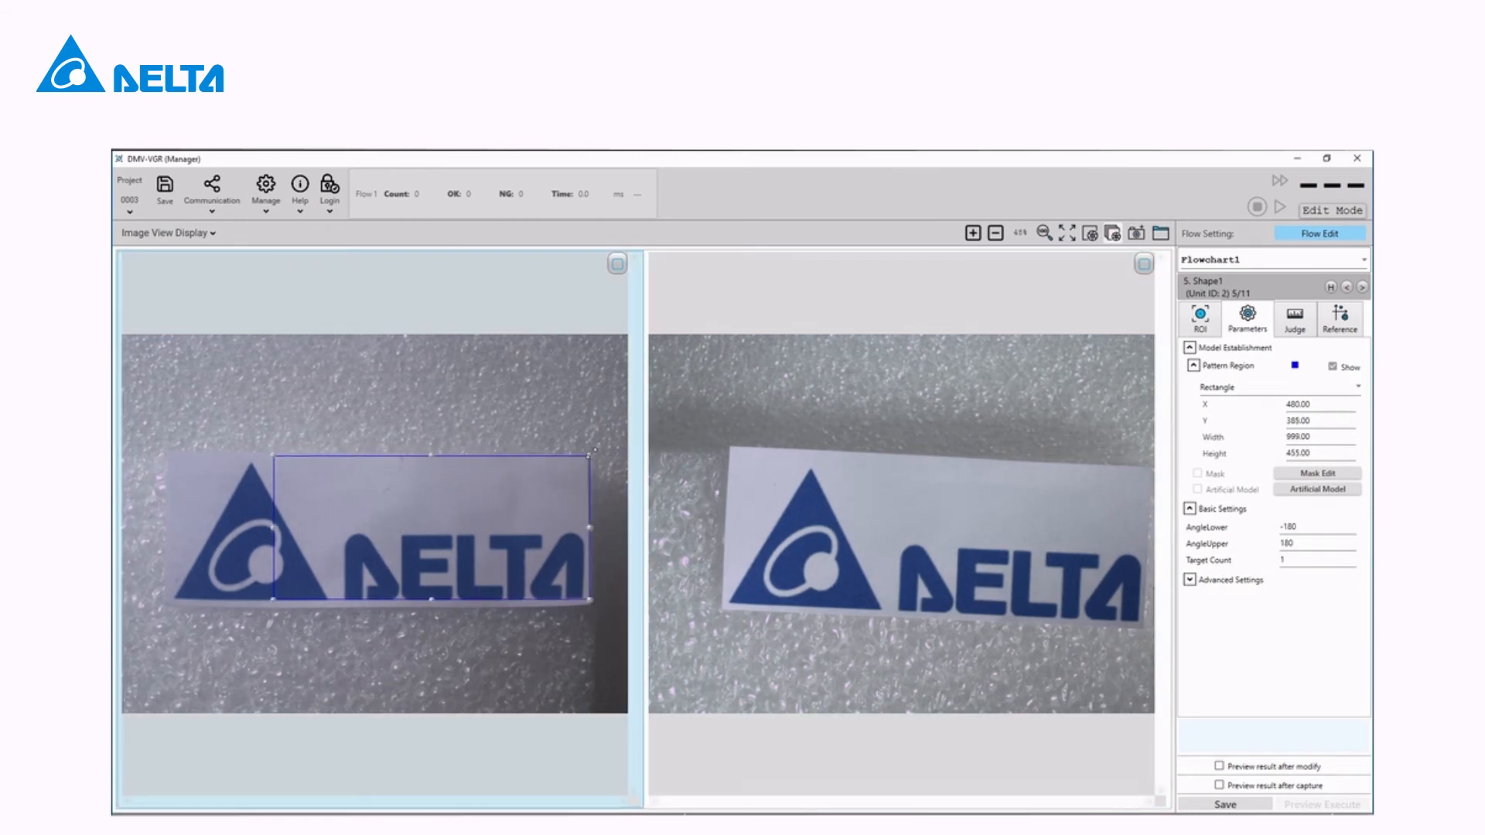
pyautogui.moveTo(272, 602); pyautogui.dragTo(161, 608)
pyautogui.click(1200, 804)
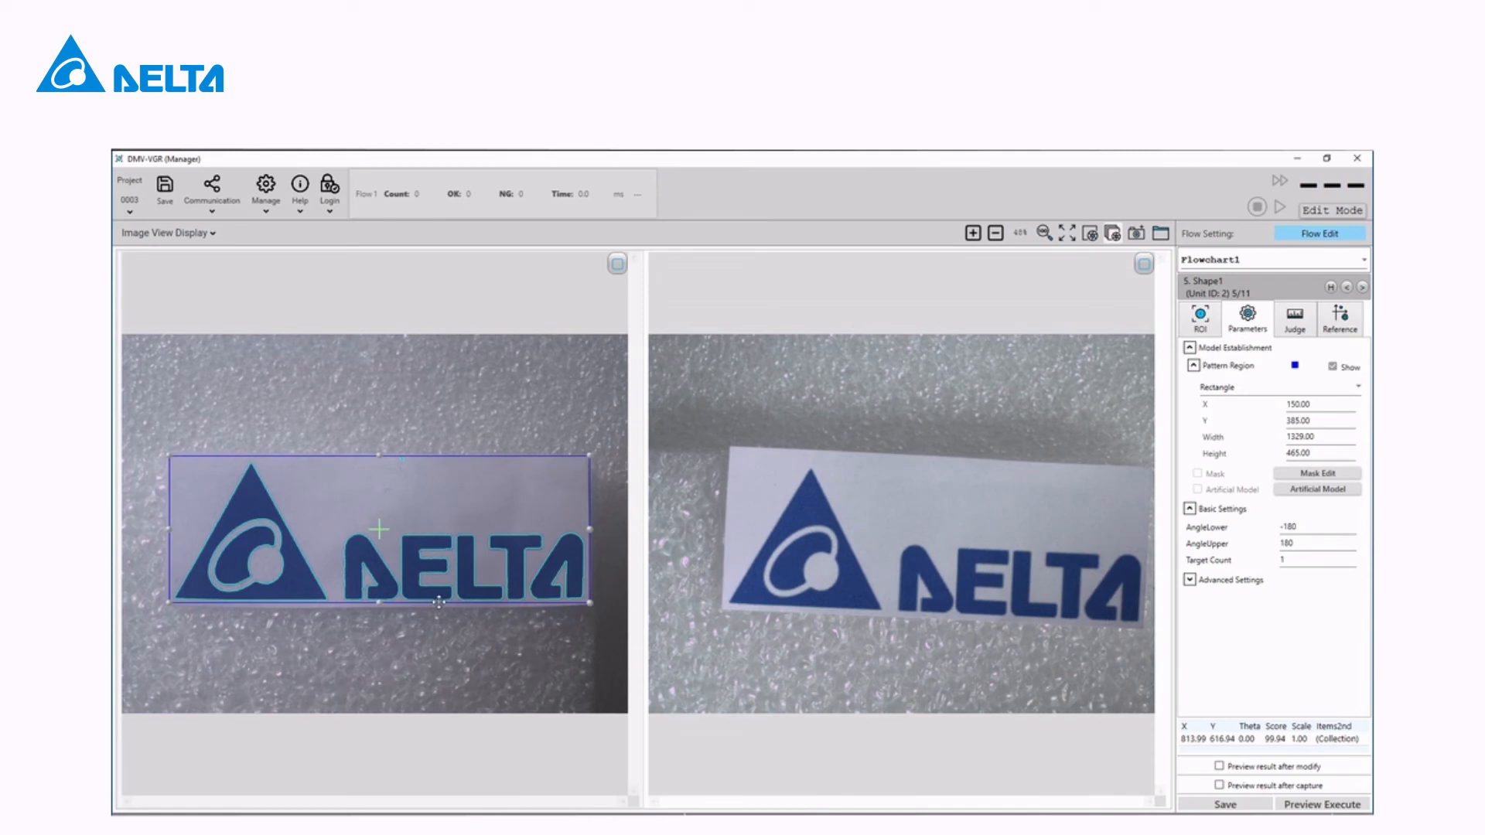
# - Apply a mask to Shape1's logo pattern, save the model again and return to the flow overview
pyautogui.click(1307, 478)
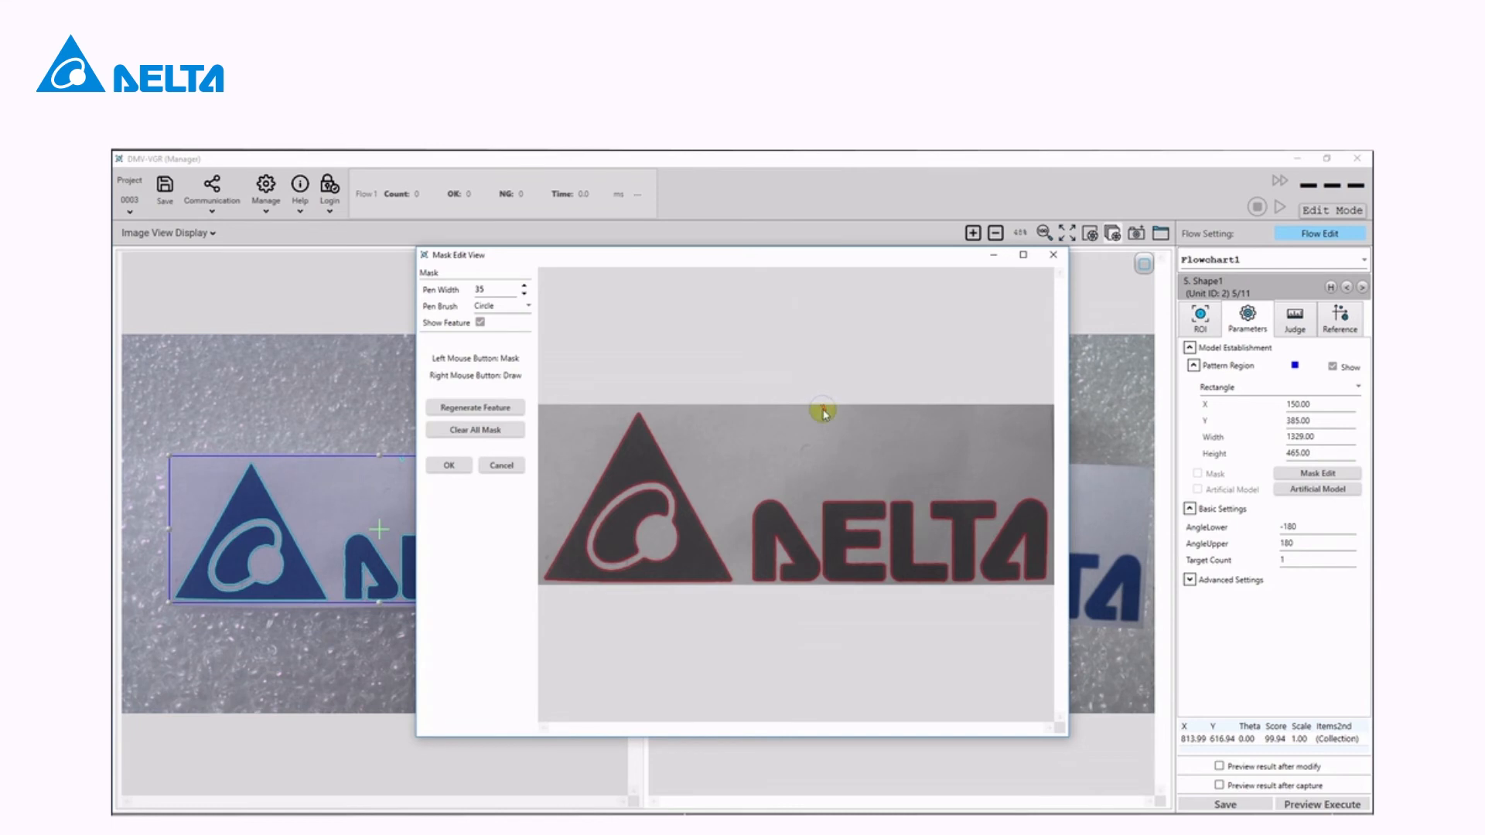
pyautogui.click(449, 466)
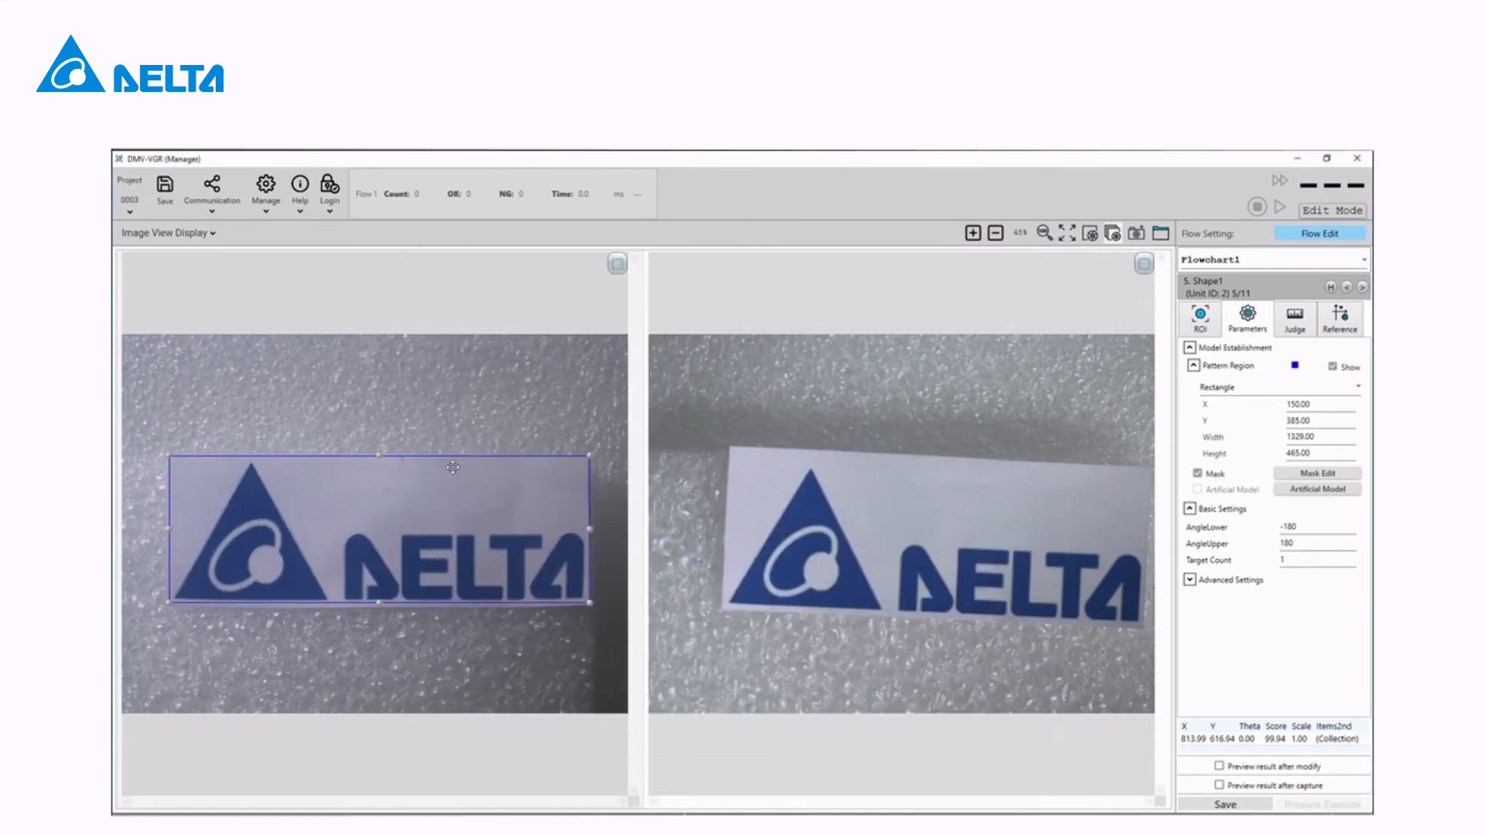
pyautogui.click(1224, 804)
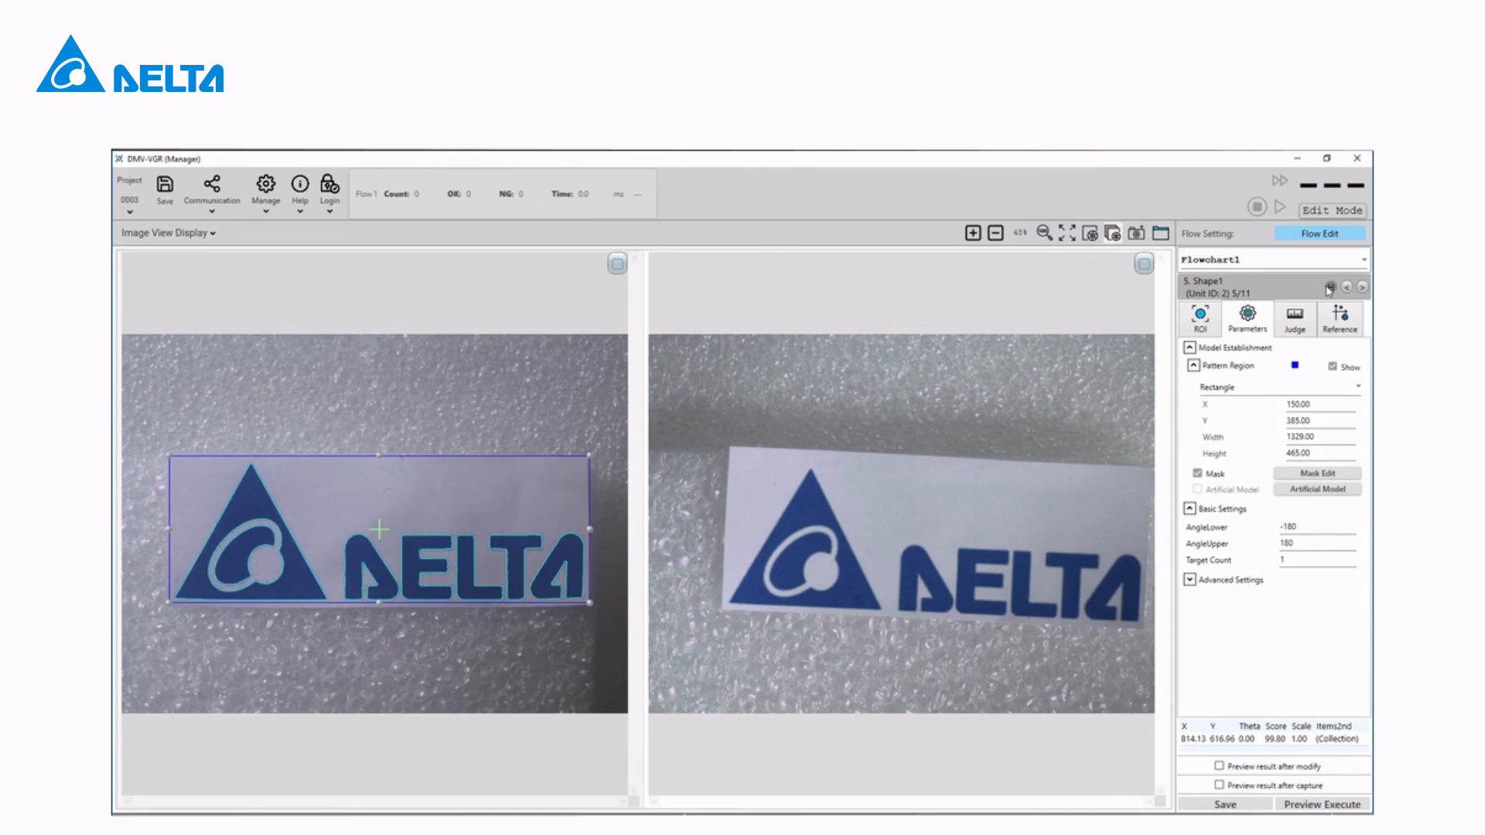
pyautogui.click(1327, 288)
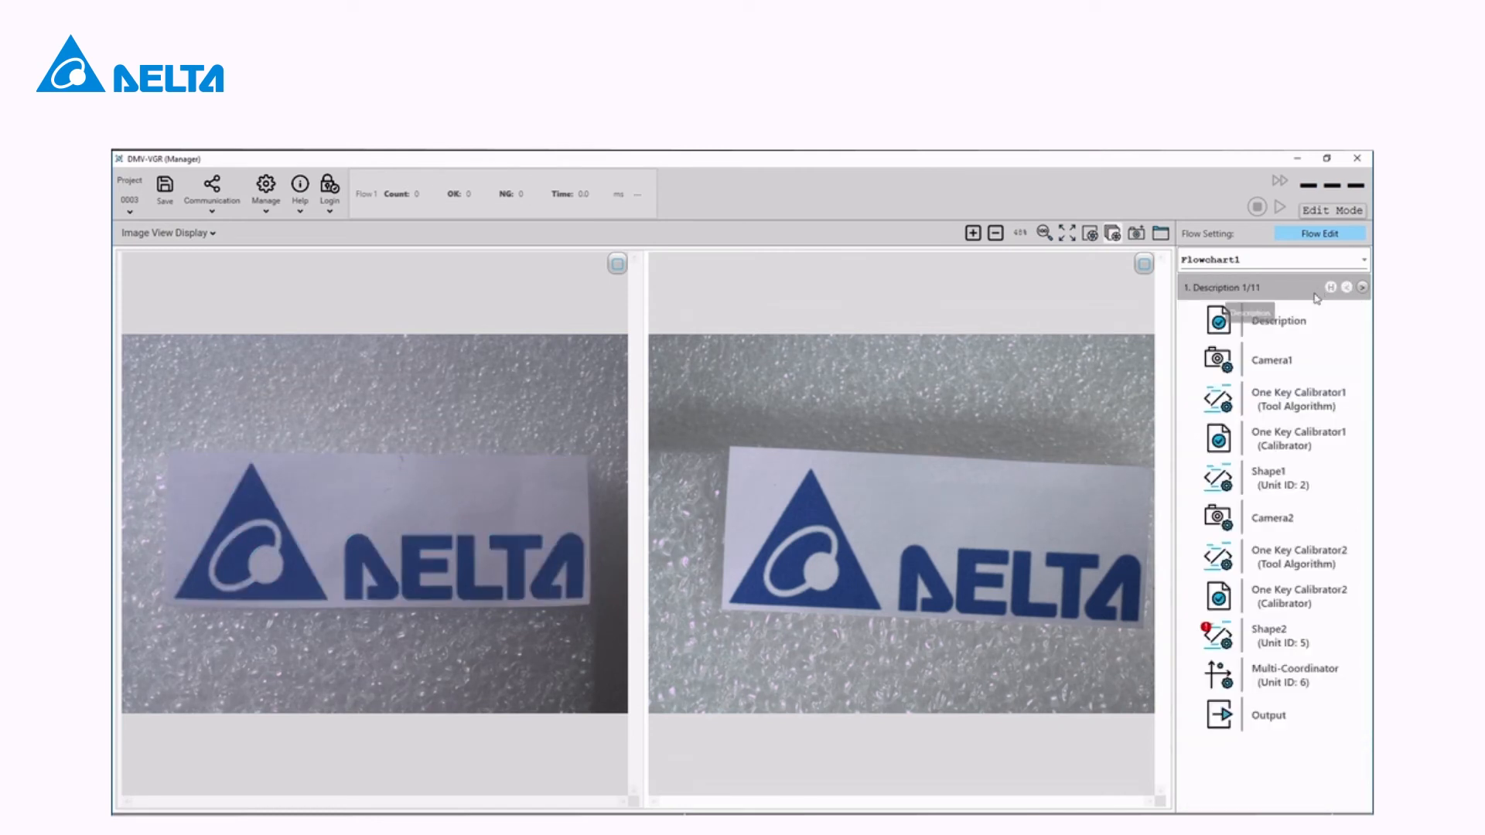
# - Hide Shape2's inspection region and set its pattern region shape to RotatingRectangle
pyautogui.doubleClick(1265, 638)
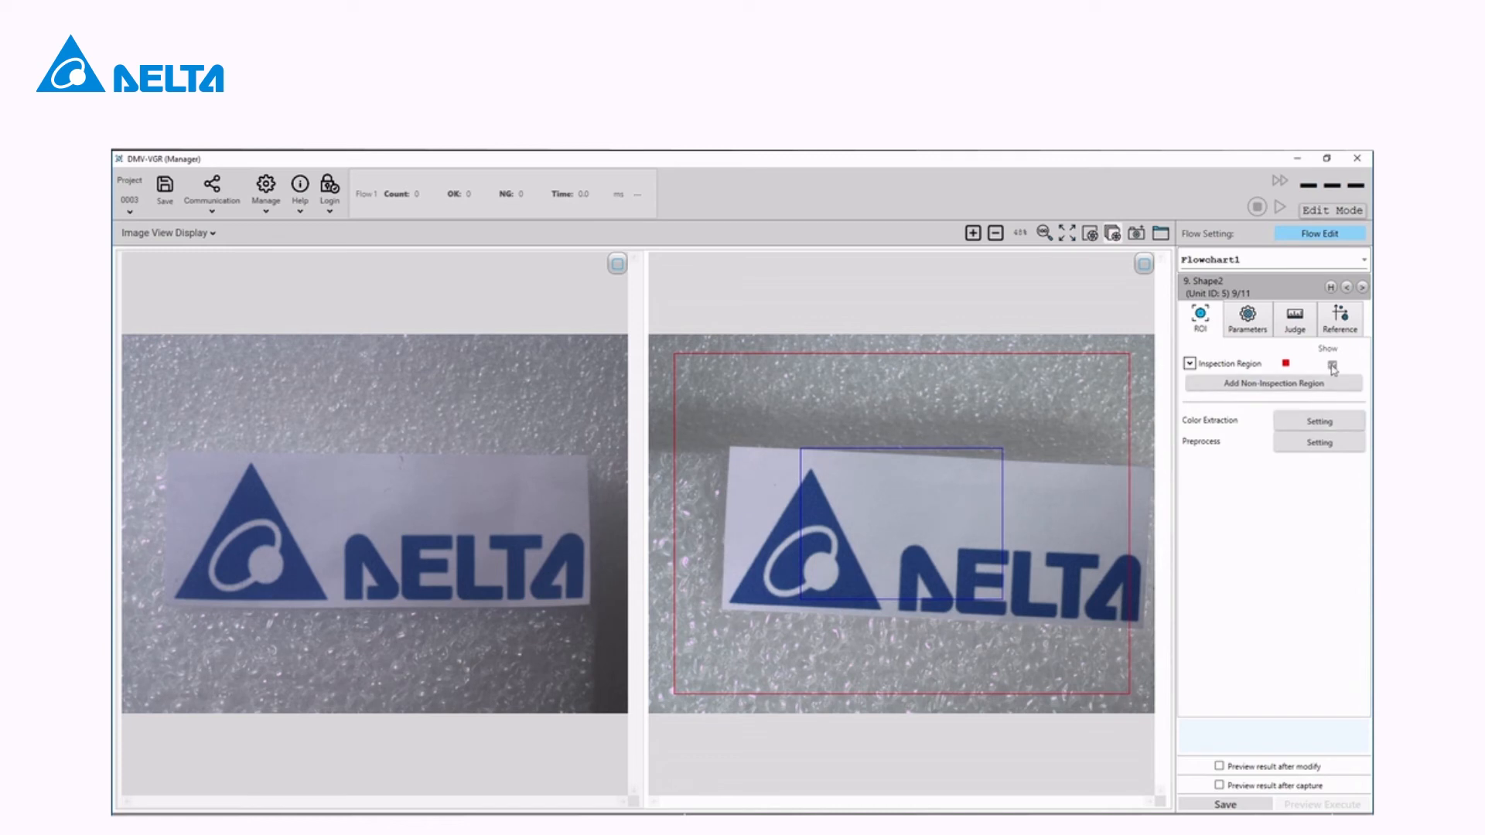
pyautogui.click(1332, 365)
pyautogui.click(1259, 334)
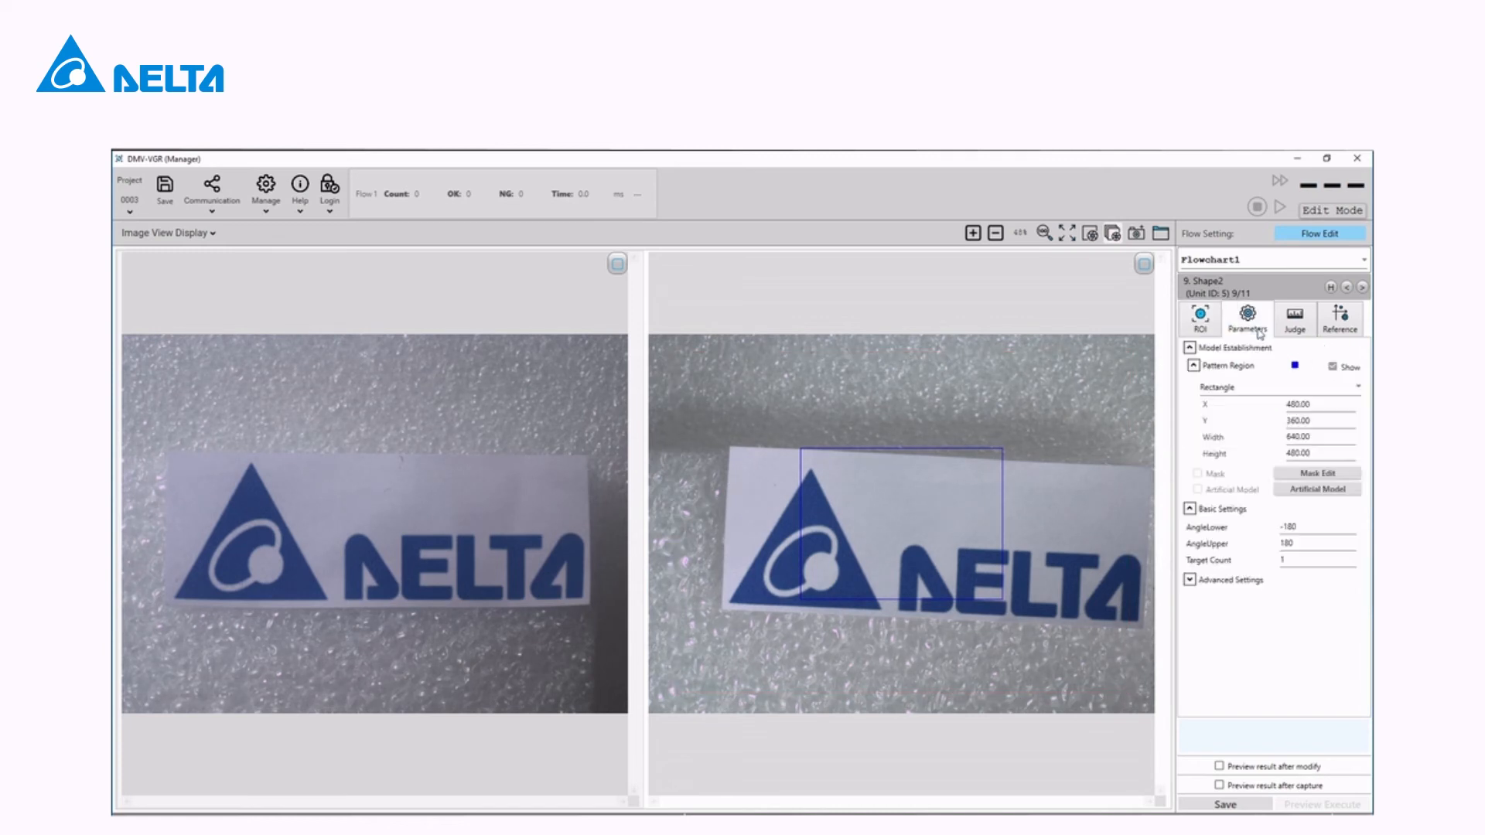
pyautogui.click(1250, 389)
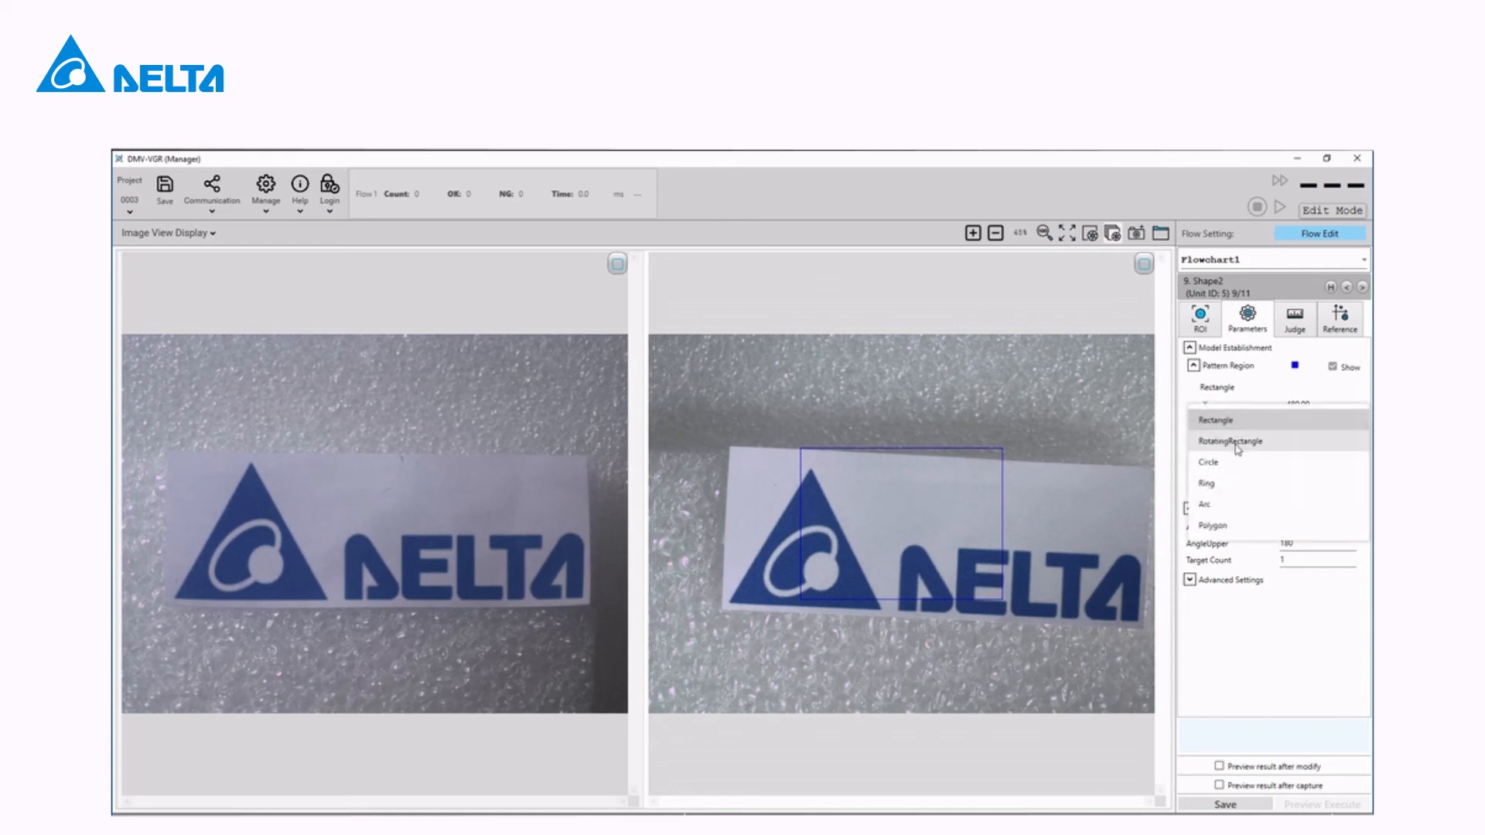
pyautogui.click(1231, 441)
# - Fit Shape2's pattern region around the tilted DELTA logo, about 1319 by 491 at an angle of about 2.22, and save the model
pyautogui.moveTo(682, 368); pyautogui.dragTo(727, 474)
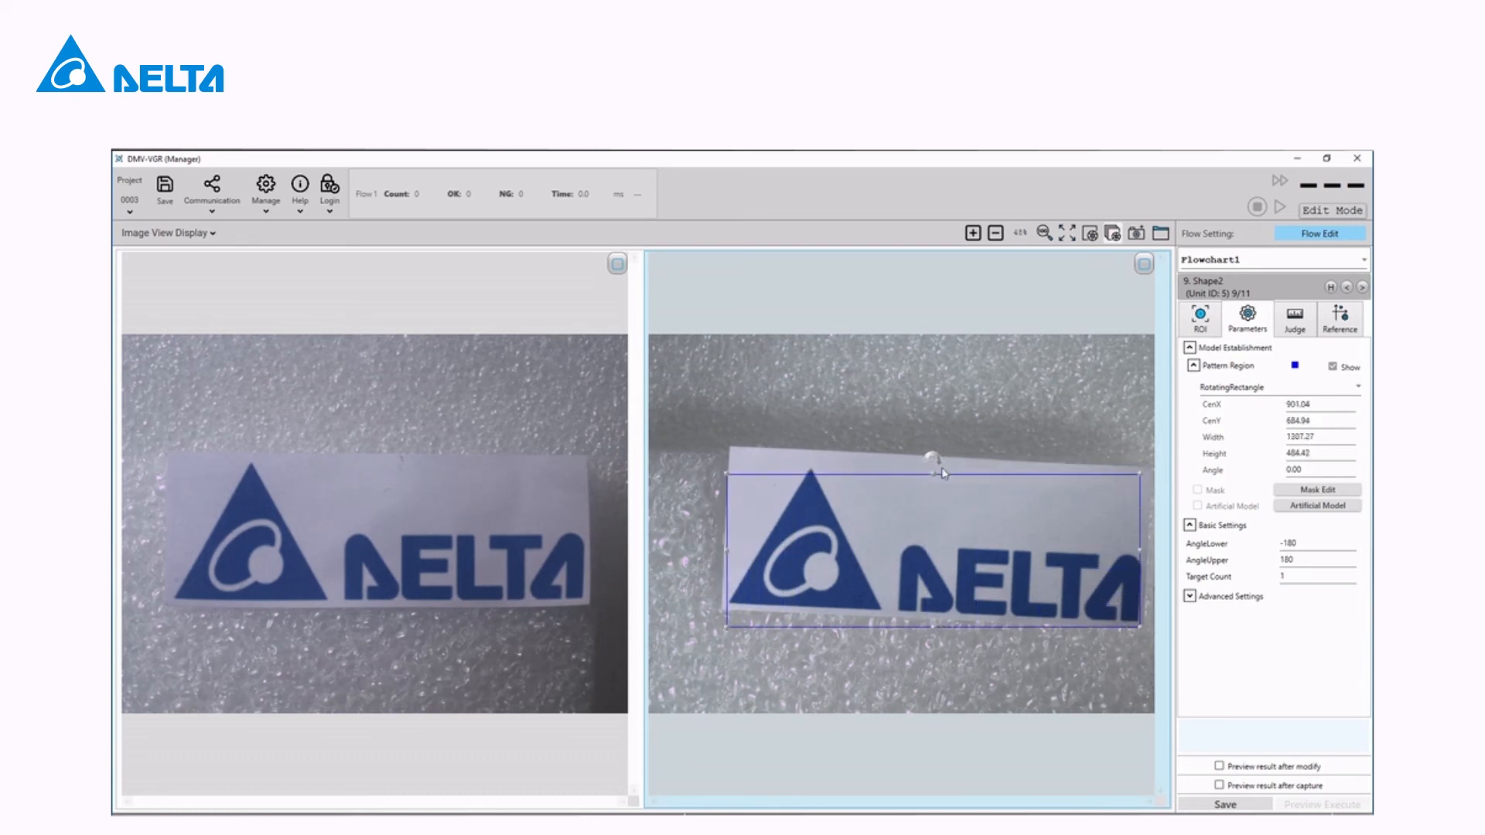
pyautogui.moveTo(939, 460); pyautogui.dragTo(944, 456)
pyautogui.moveTo(974, 526); pyautogui.dragTo(975, 516)
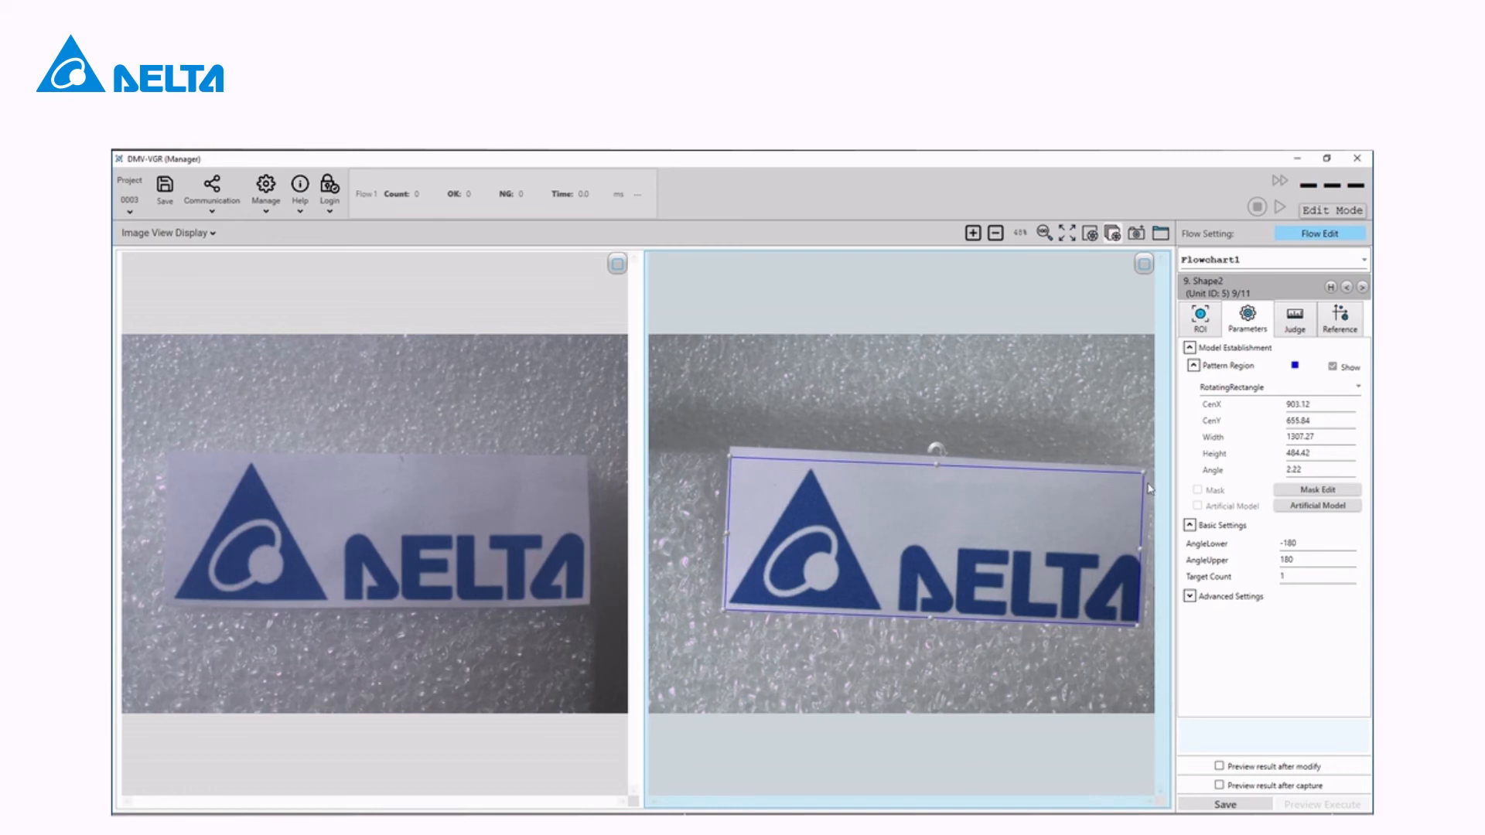
pyautogui.moveTo(1149, 467); pyautogui.dragTo(1153, 466)
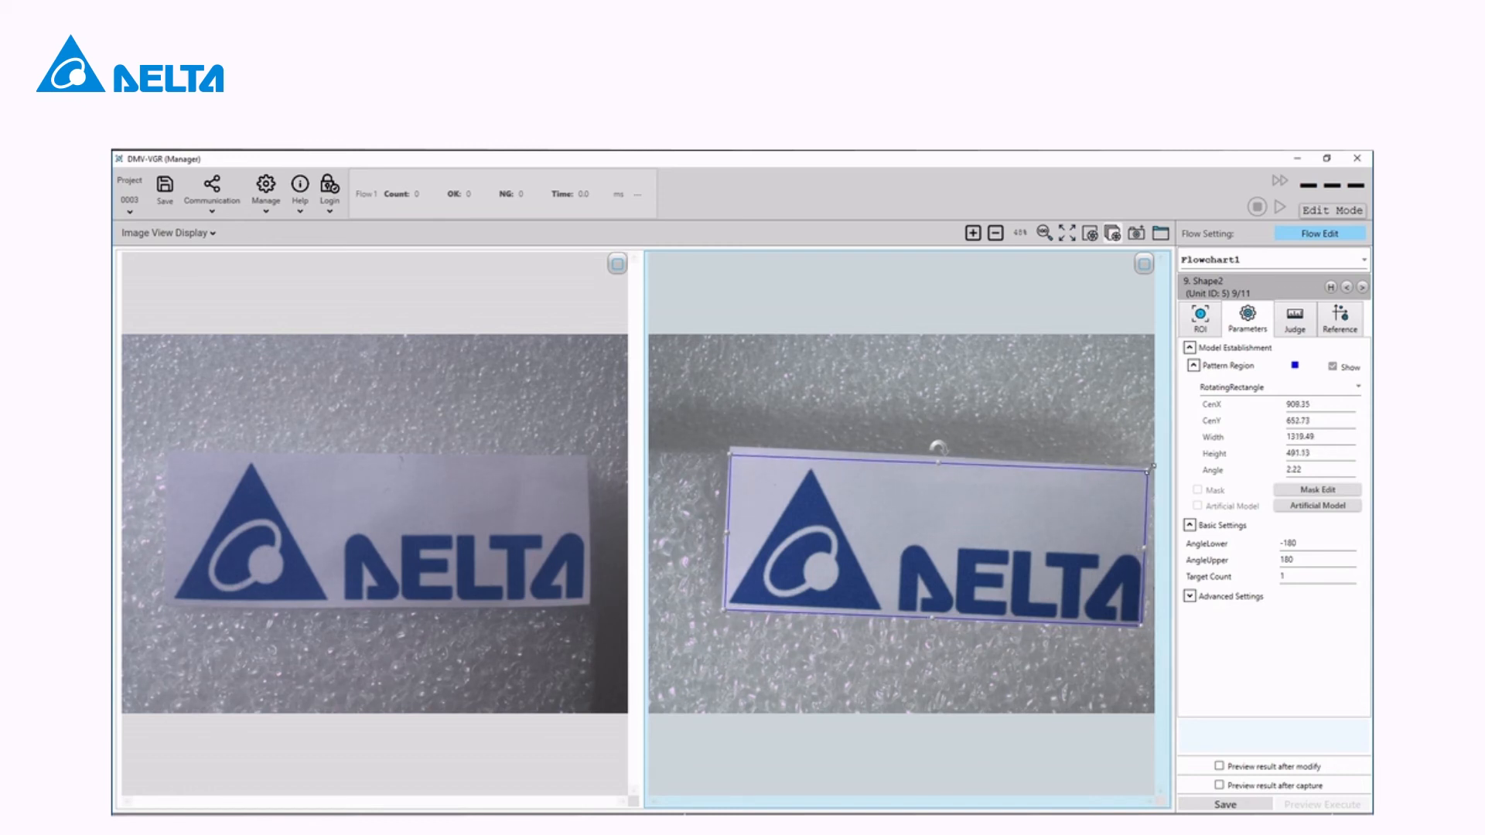
pyautogui.click(1242, 807)
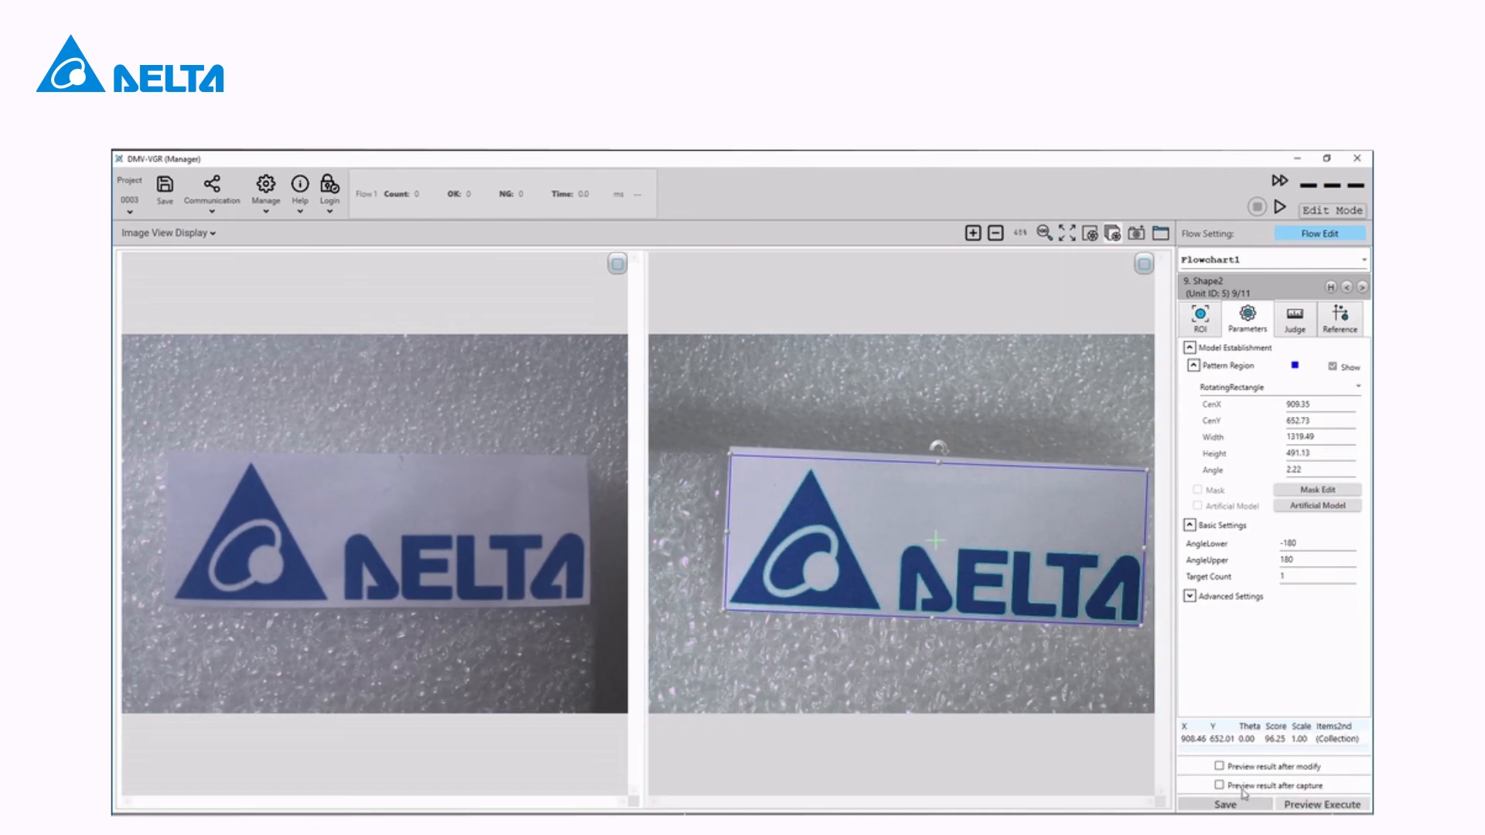
# - Set the Multi-Coordinator's pick reference pose from the current robot pose and return to the flow overview
pyautogui.click(1363, 288)
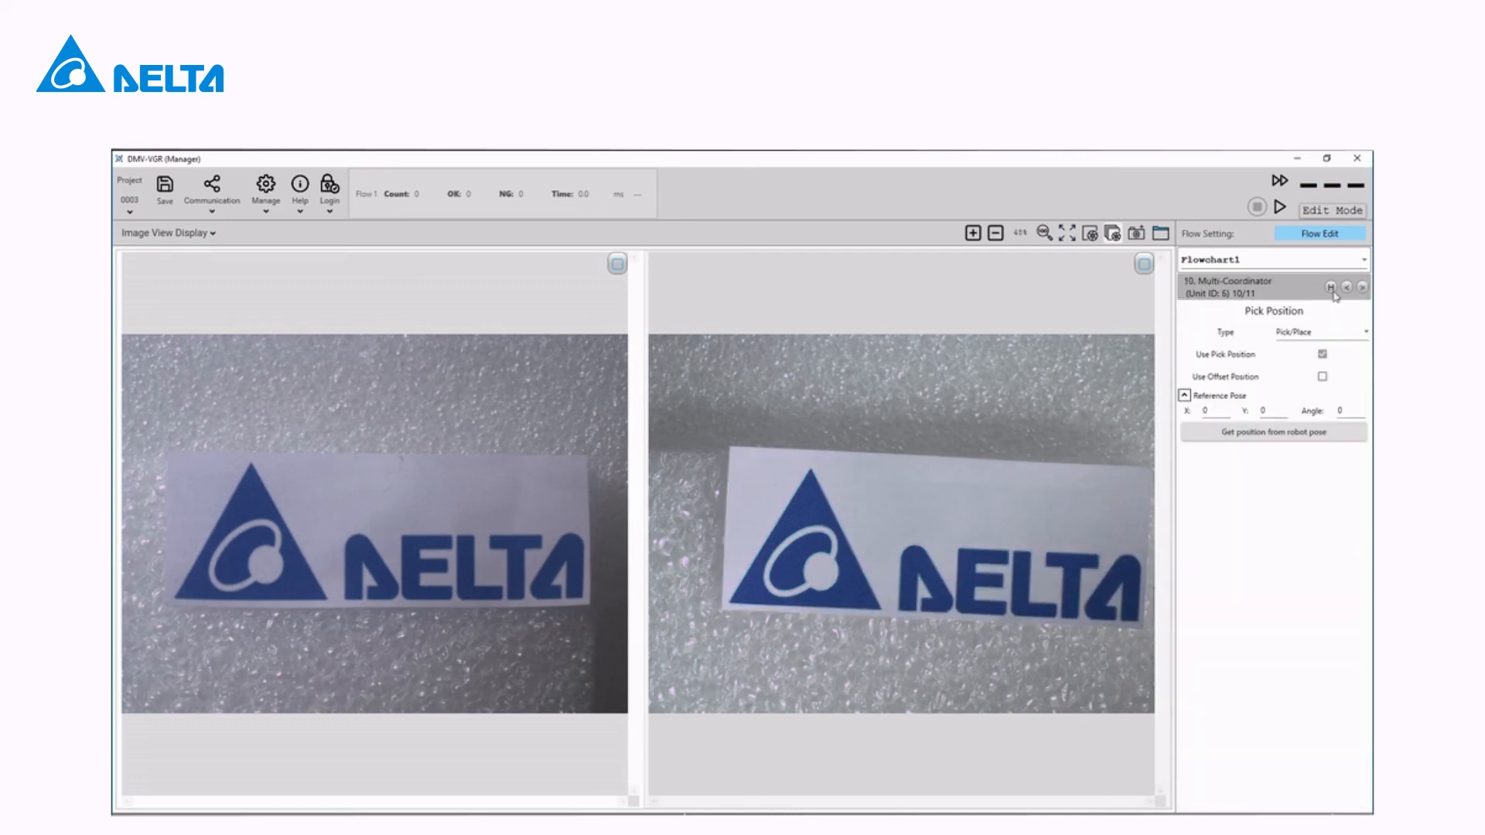
pyautogui.click(1330, 287)
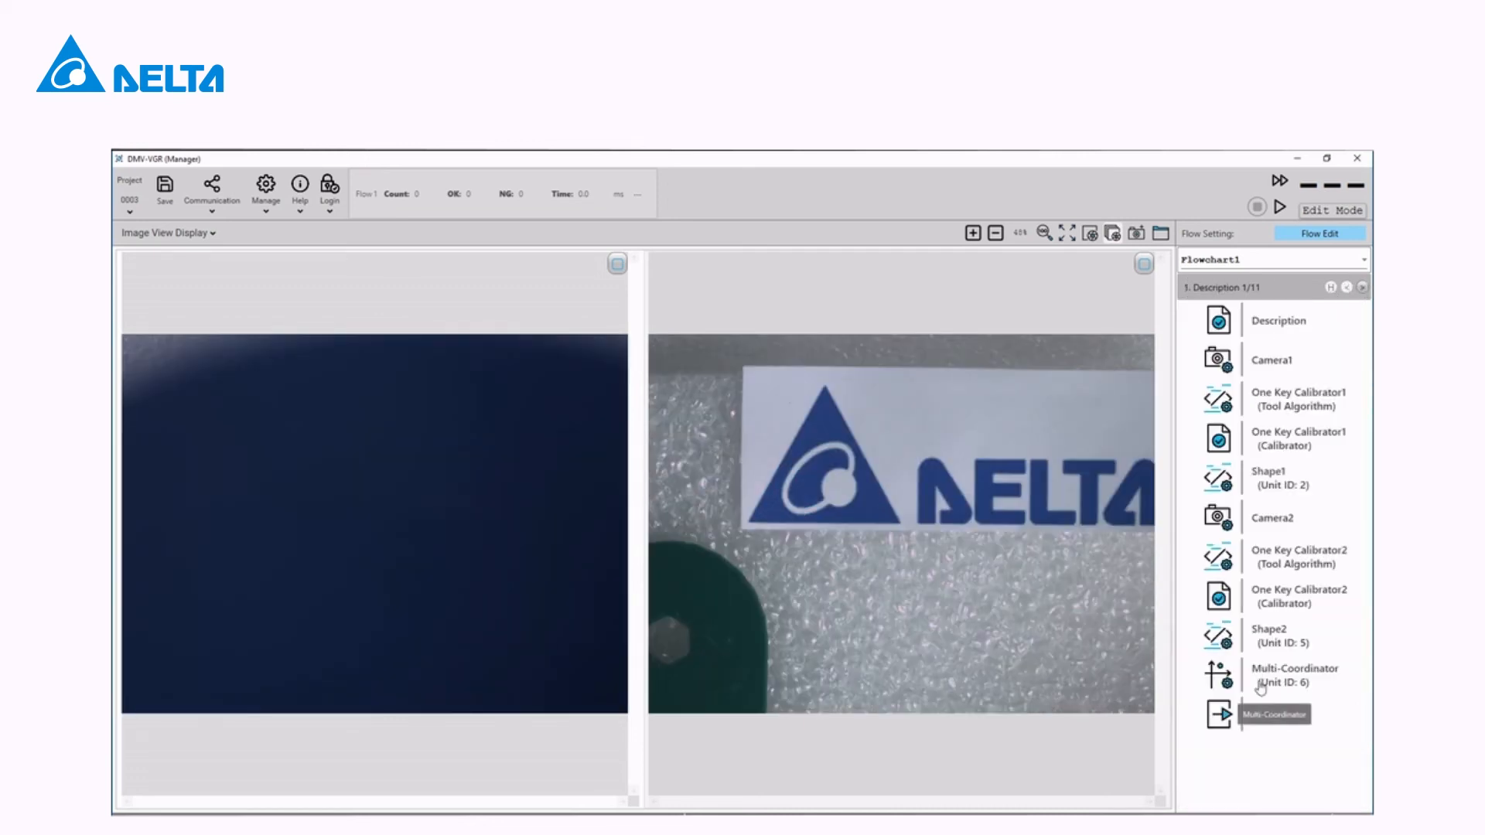
pyautogui.doubleClick(1261, 687)
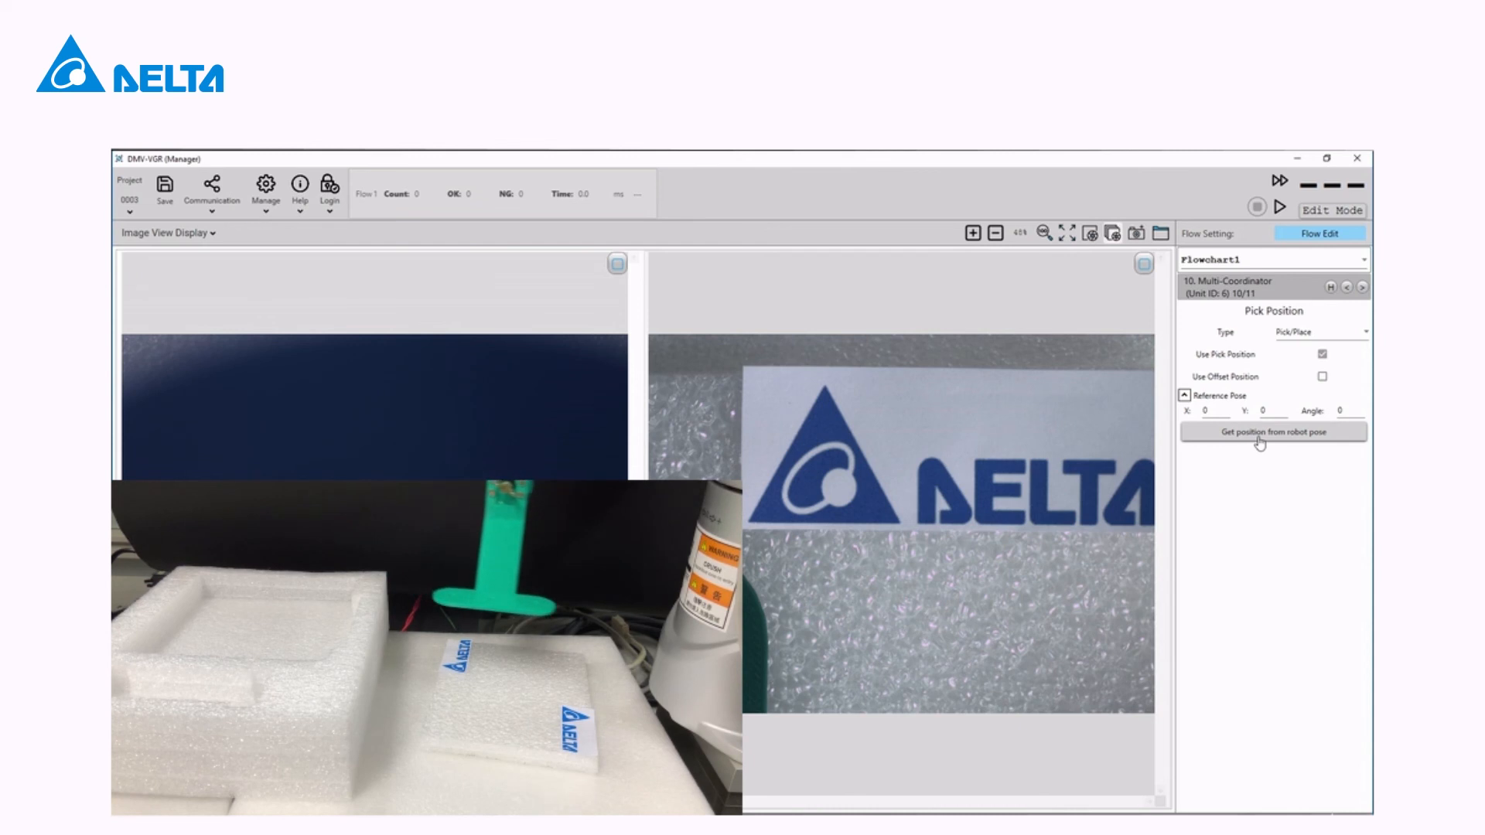
pyautogui.click(1259, 438)
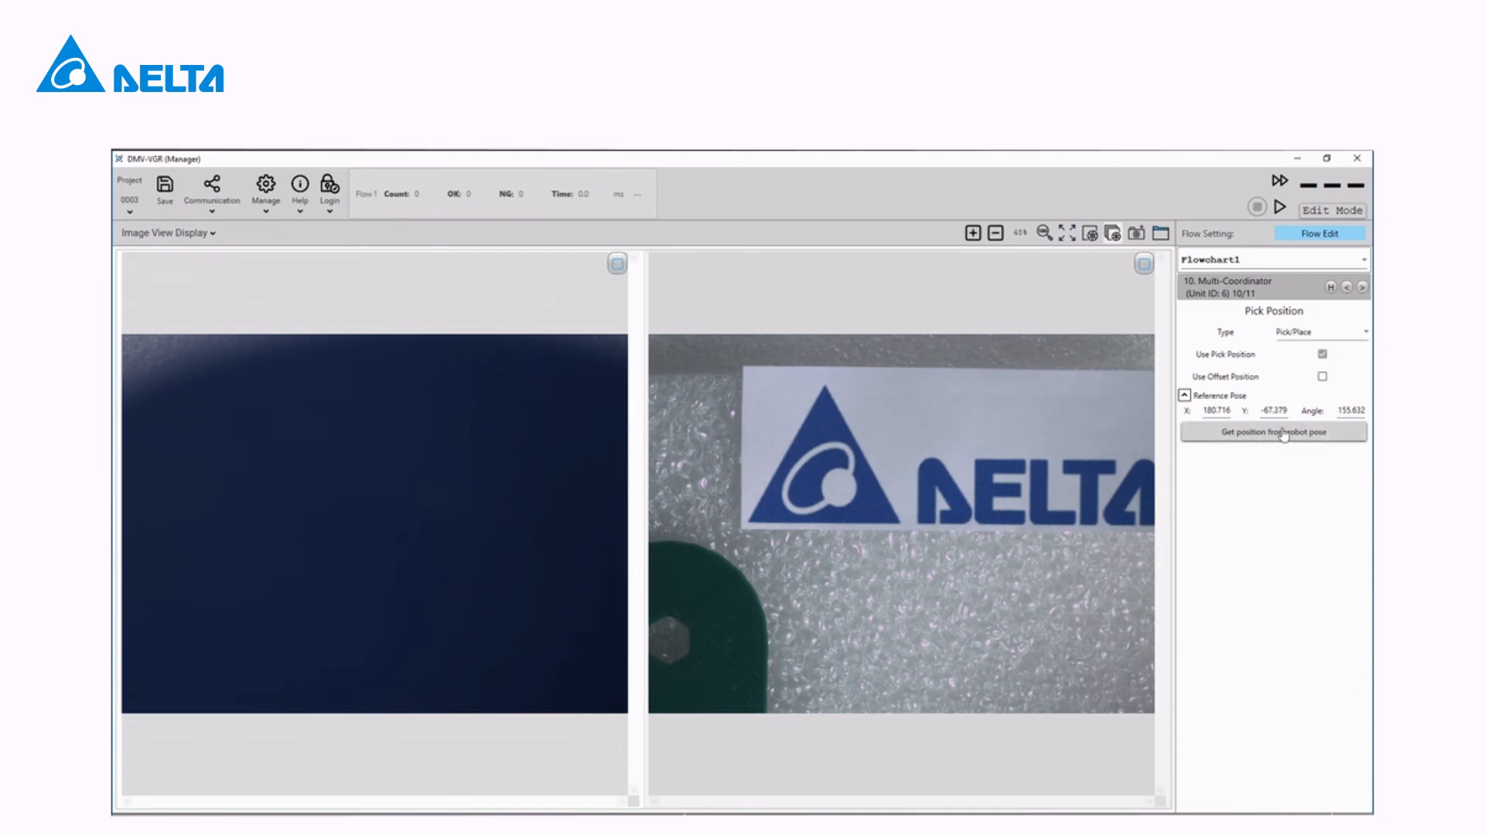
pyautogui.click(1330, 287)
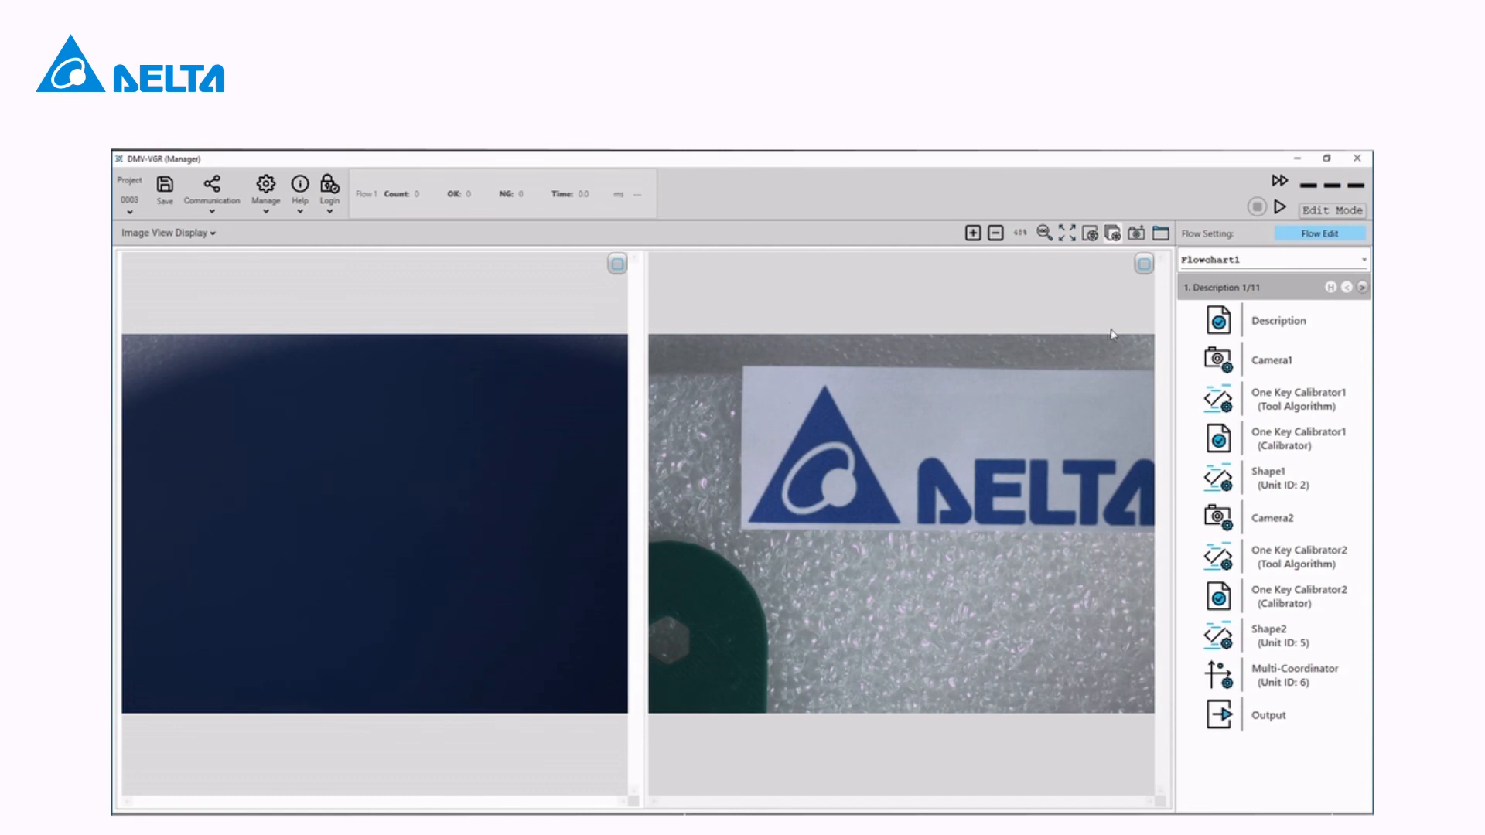
# - In the flow's Output unit, add Multi-Coordinator X, Y and RZ with index 1 as Modbus Master output items of Group 1
pyautogui.click(1256, 719)
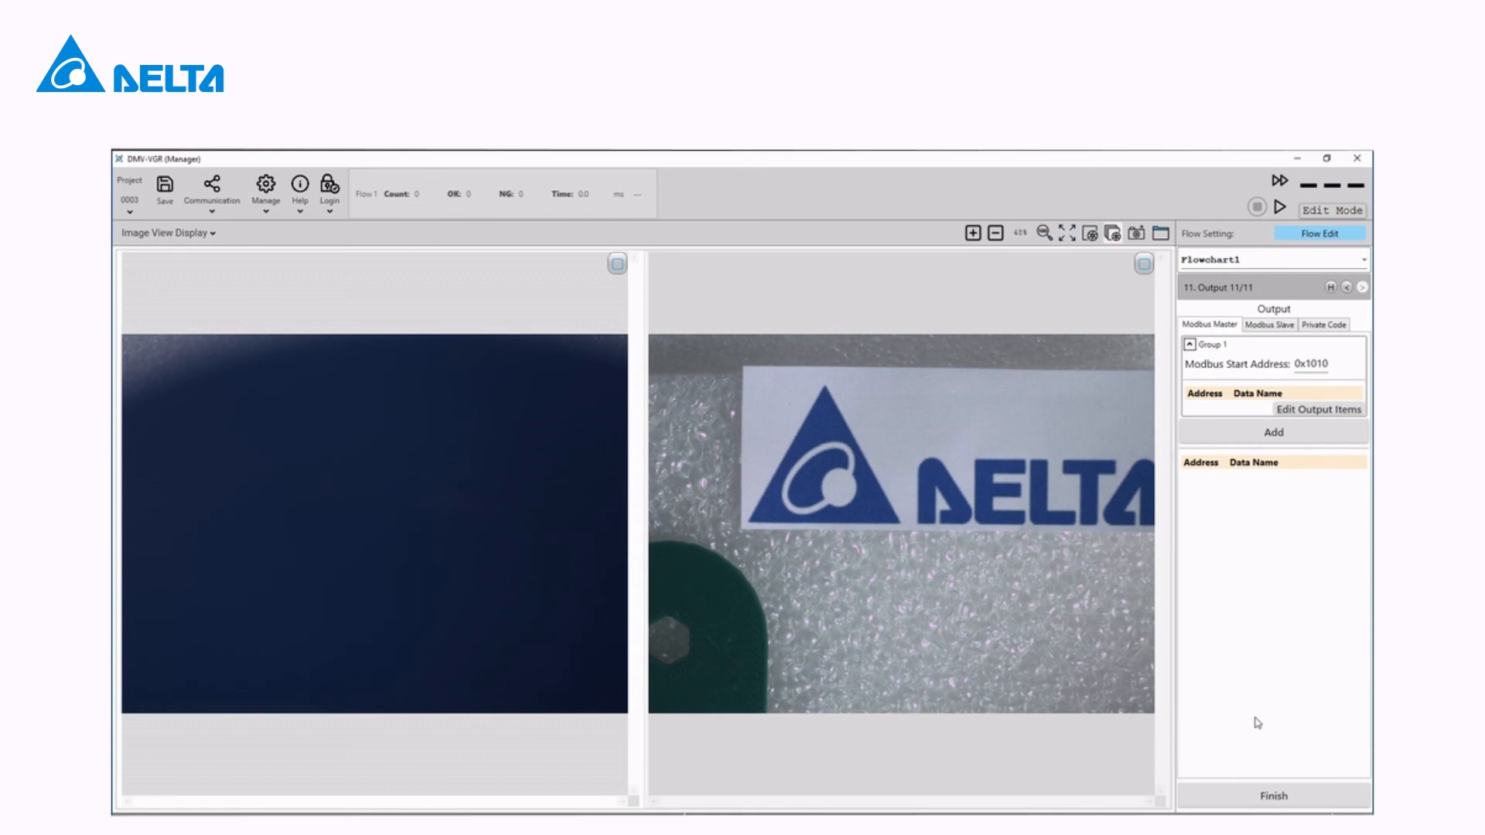
pyautogui.click(1299, 414)
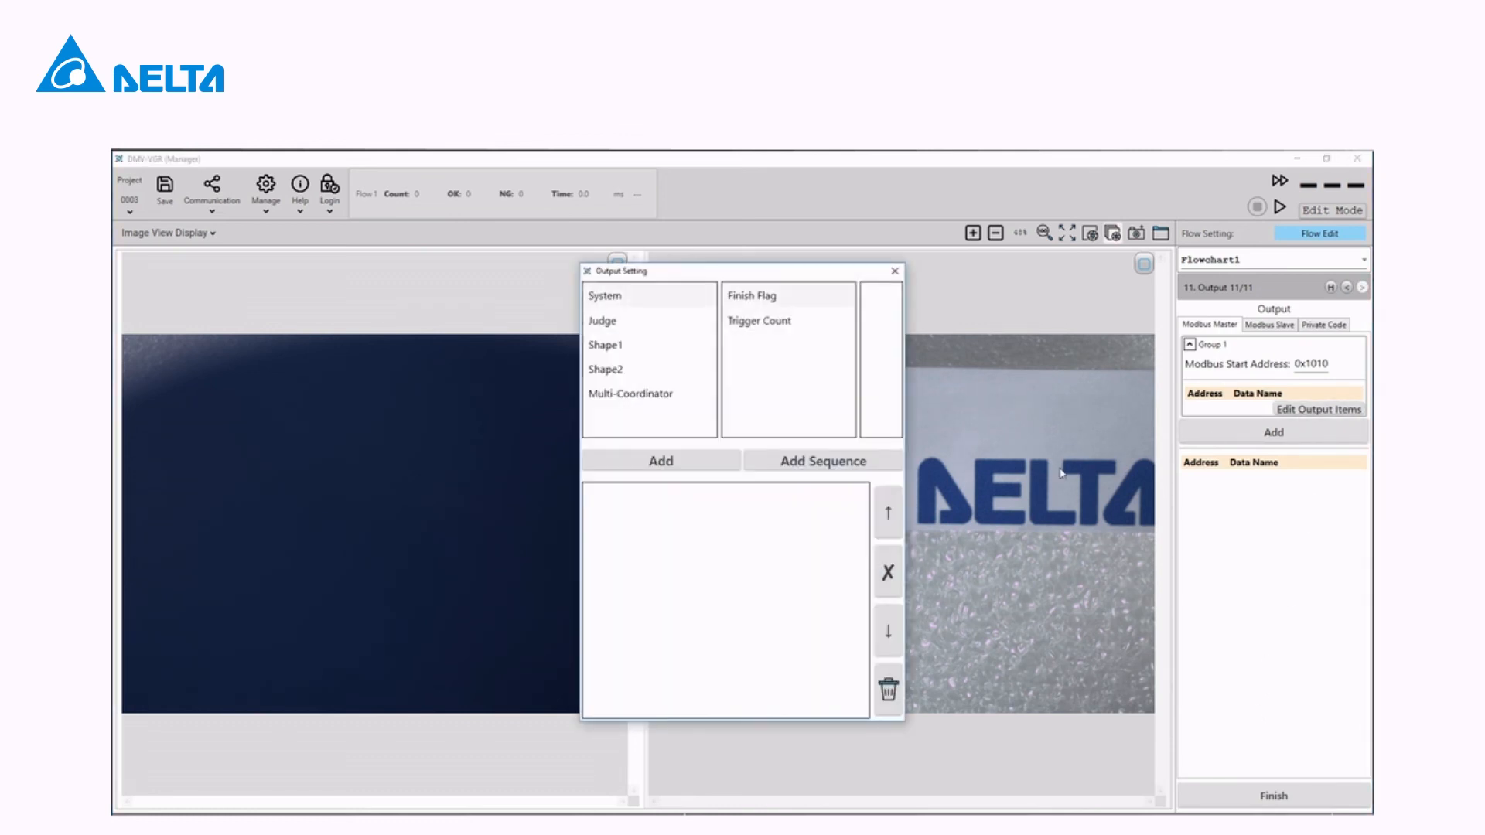
pyautogui.click(660, 394)
pyautogui.click(755, 329)
pyautogui.doubleClick(789, 320)
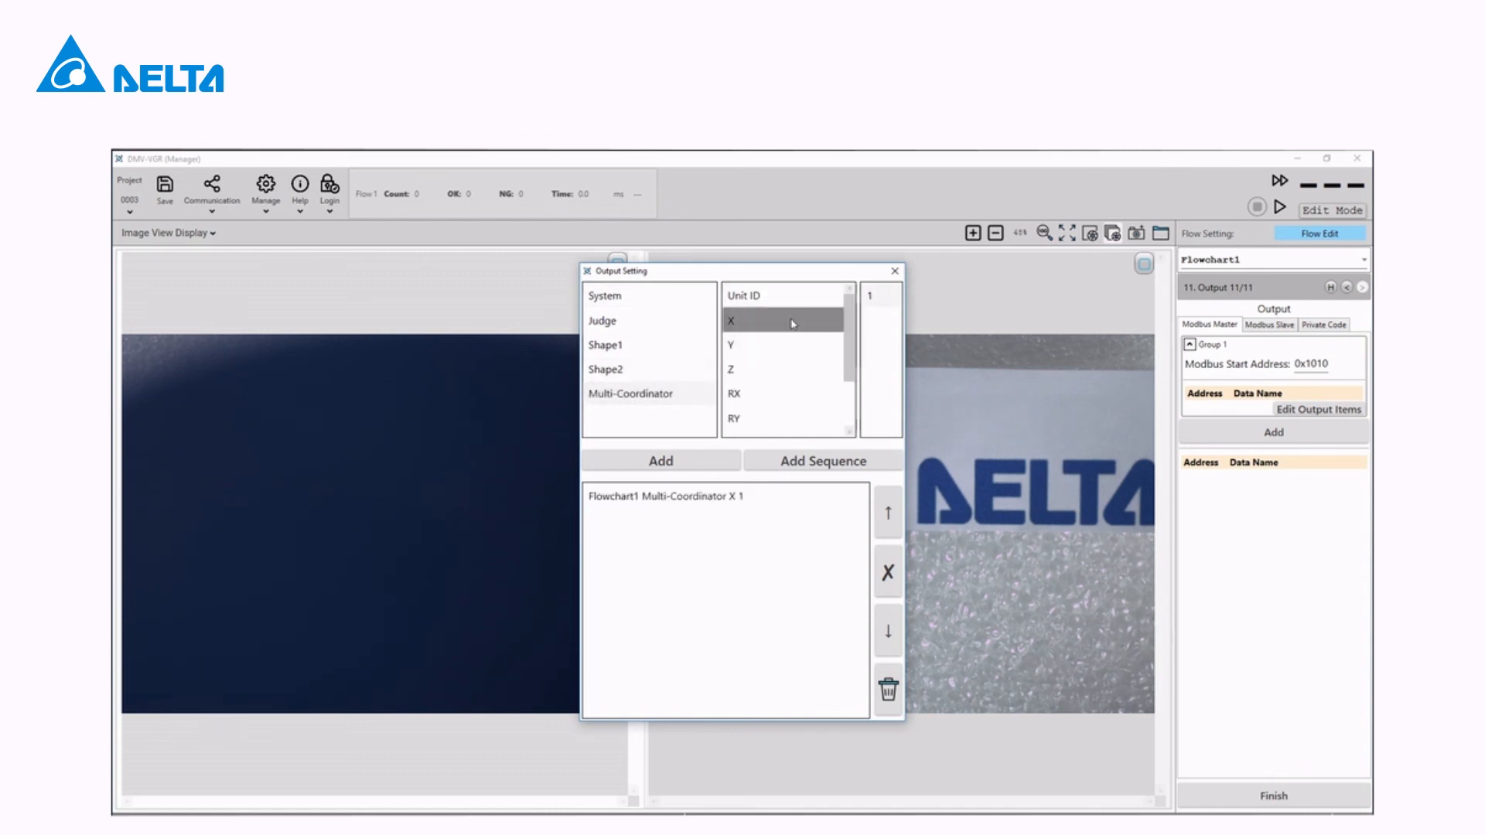
pyautogui.doubleClick(779, 349)
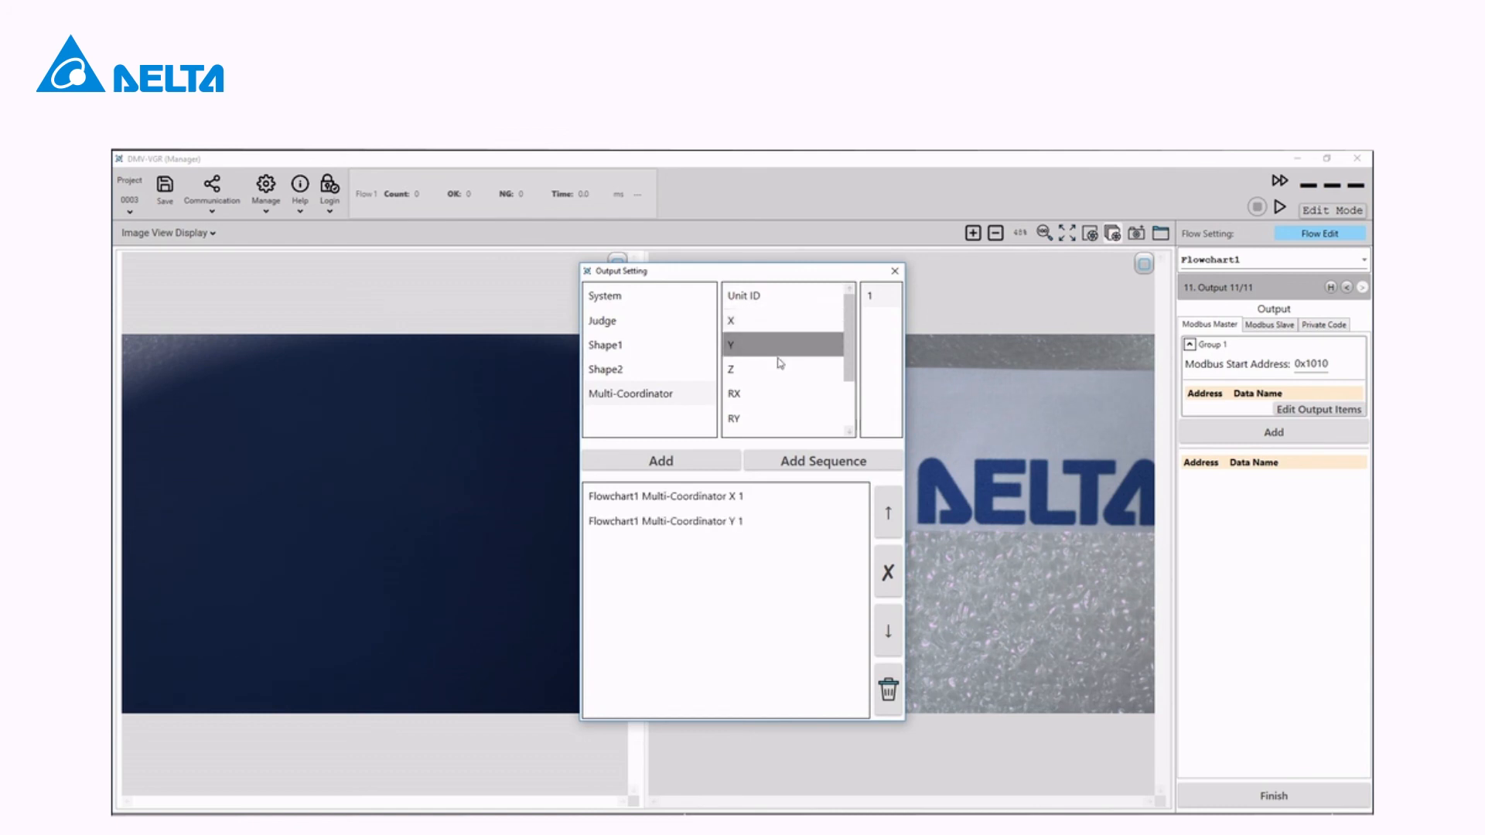
pyautogui.scroll(-3, 851, 433)
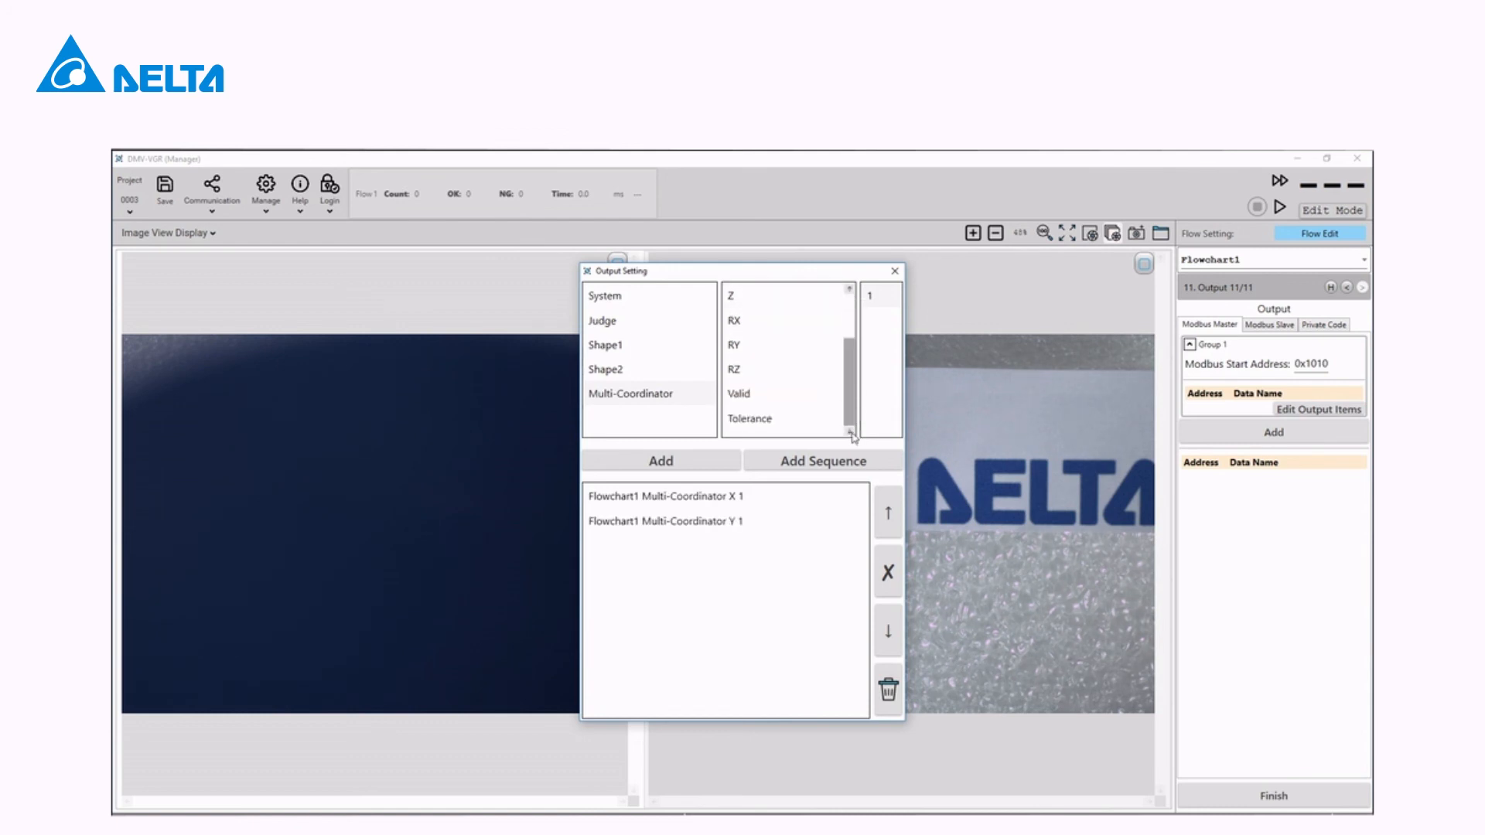
pyautogui.doubleClick(754, 376)
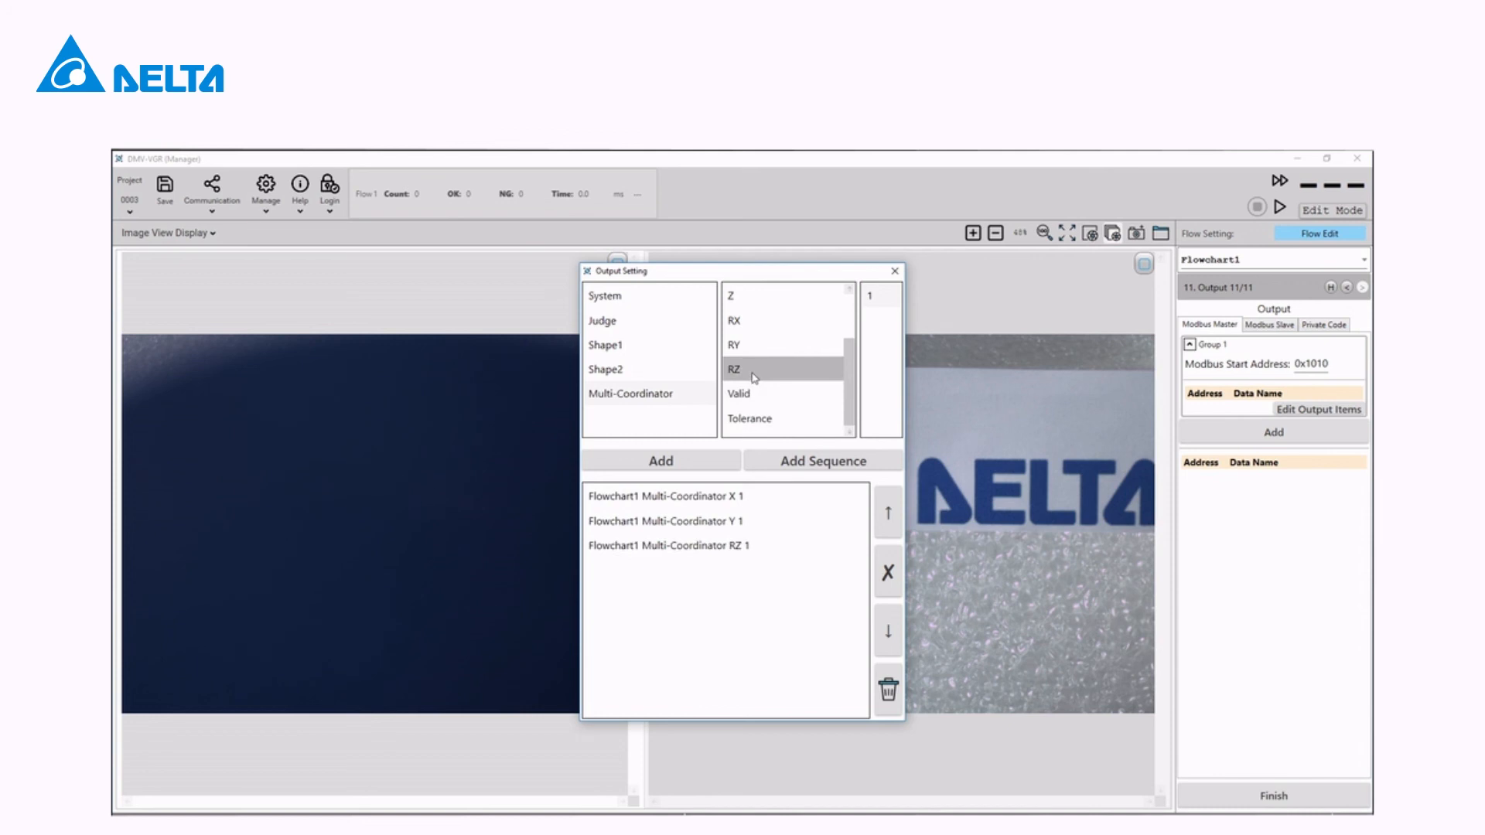
pyautogui.click(894, 271)
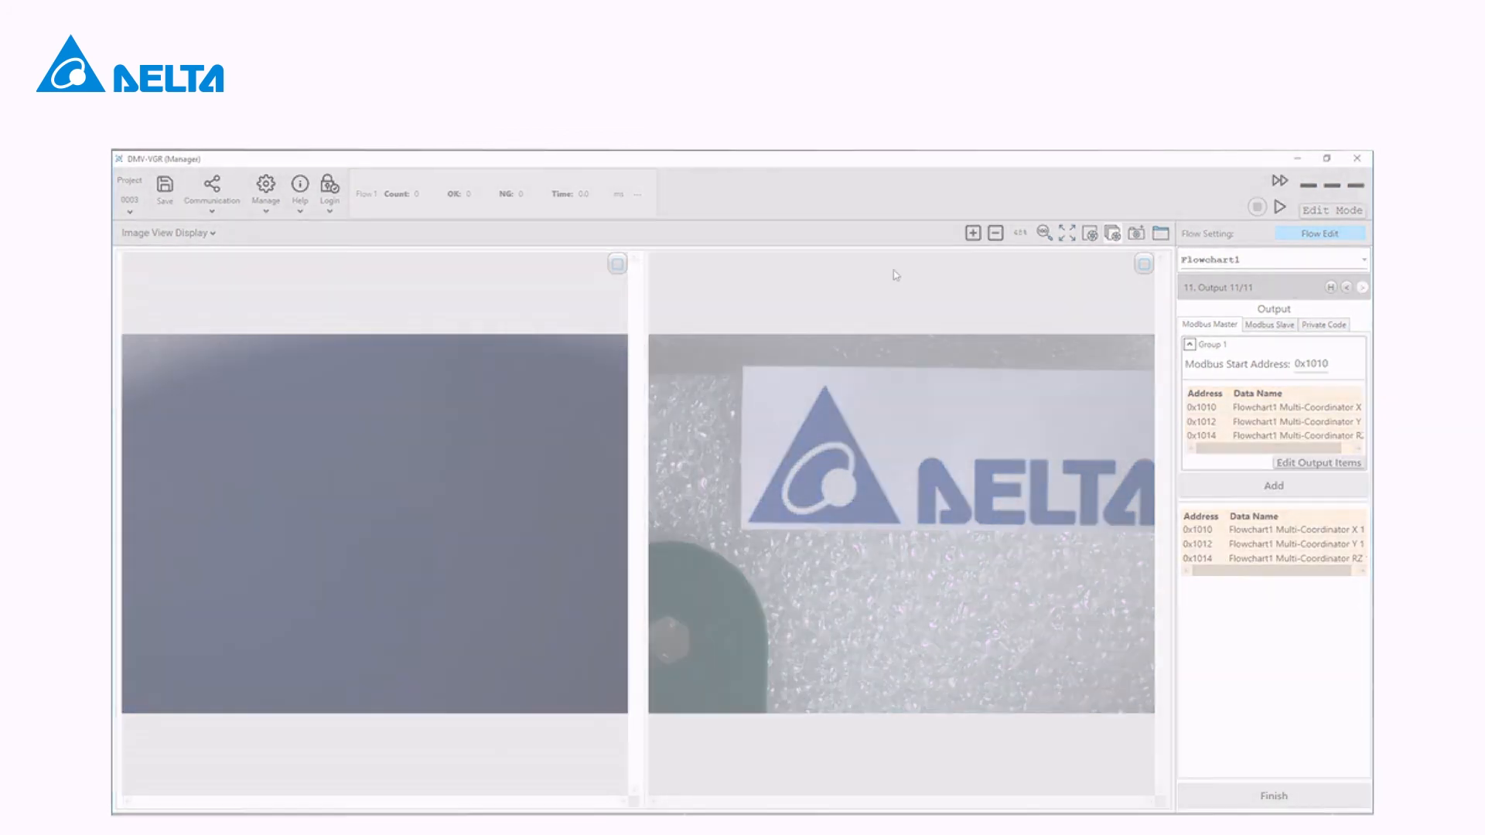